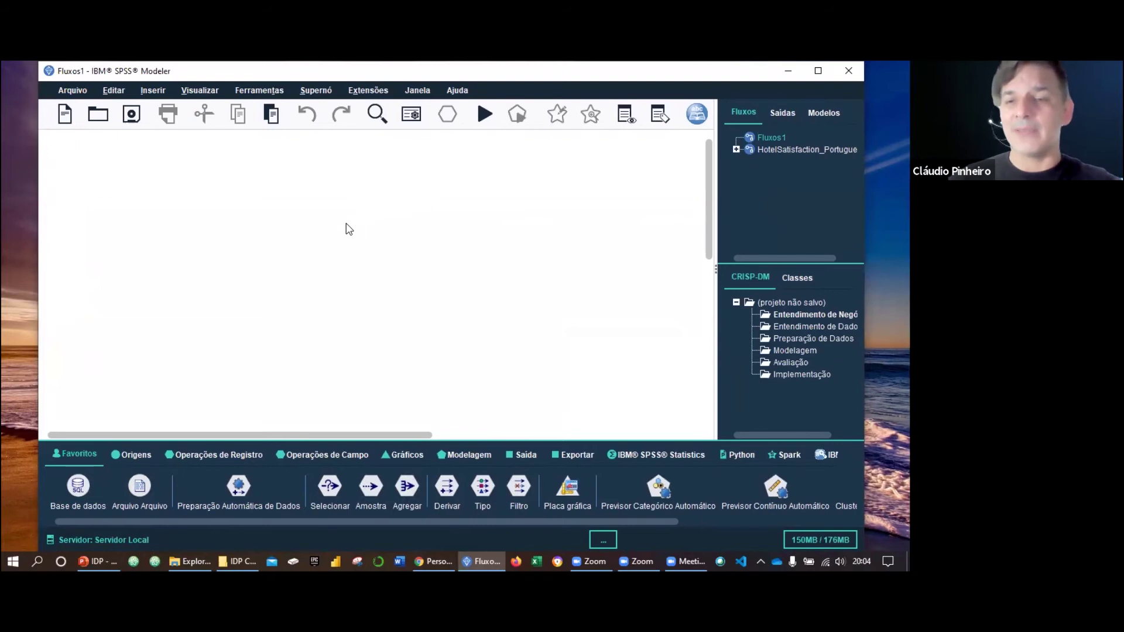
Add a Web Feed source node from the Text Analytics palette to the upper-left area of the empty stream canvas
left_click(824, 455)
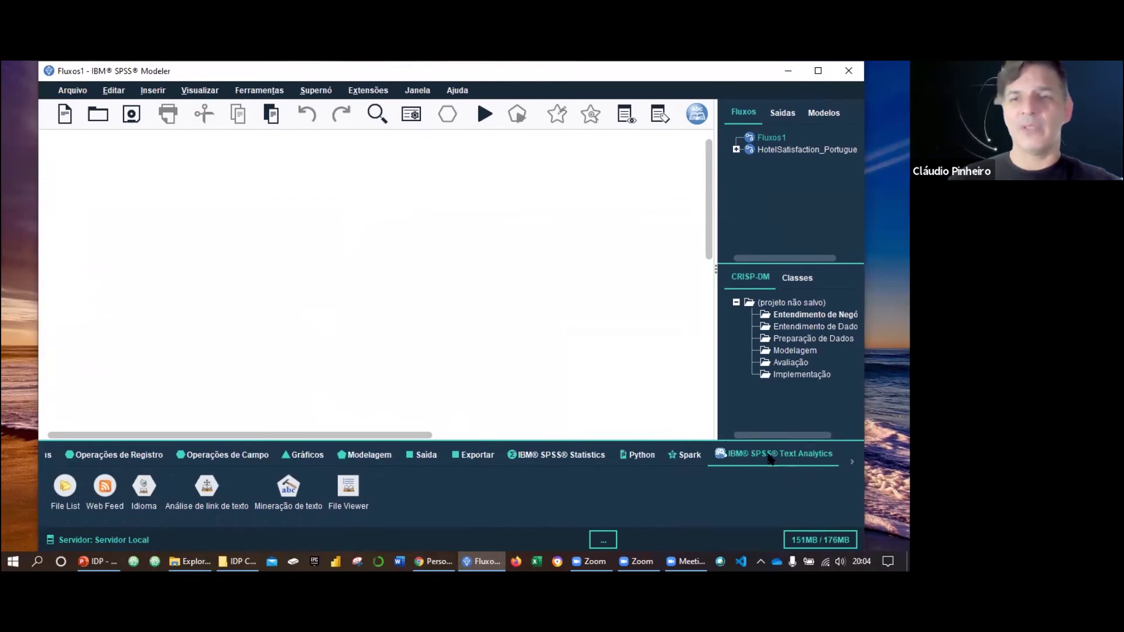
left_click_drag(115, 494, 123, 206)
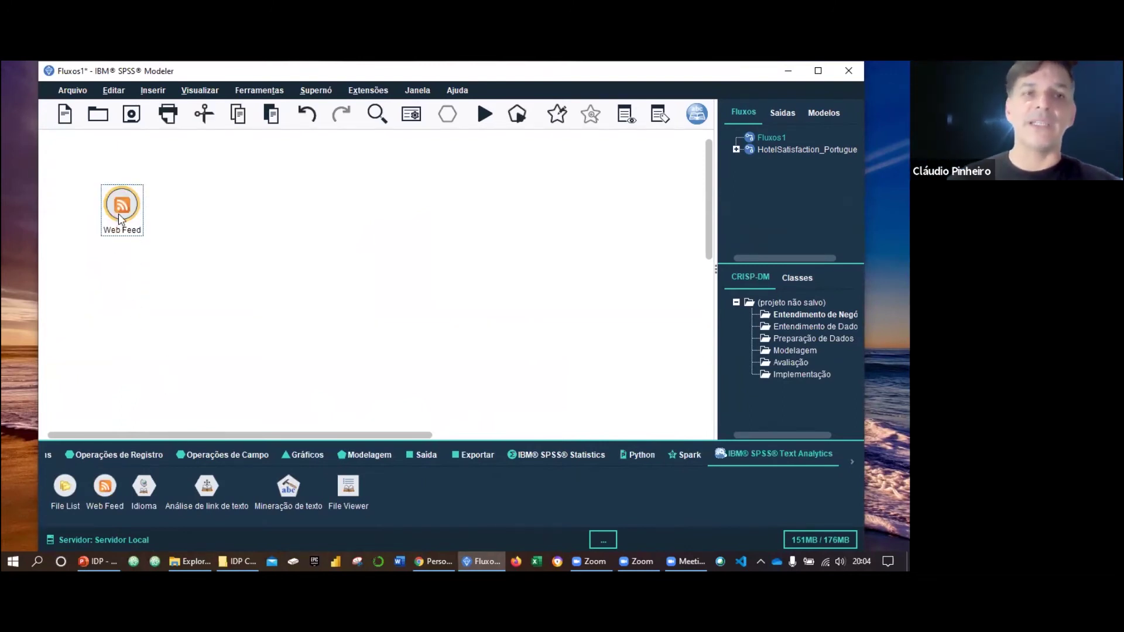
left_click_drag(118, 213, 119, 223)
left_click(117, 287)
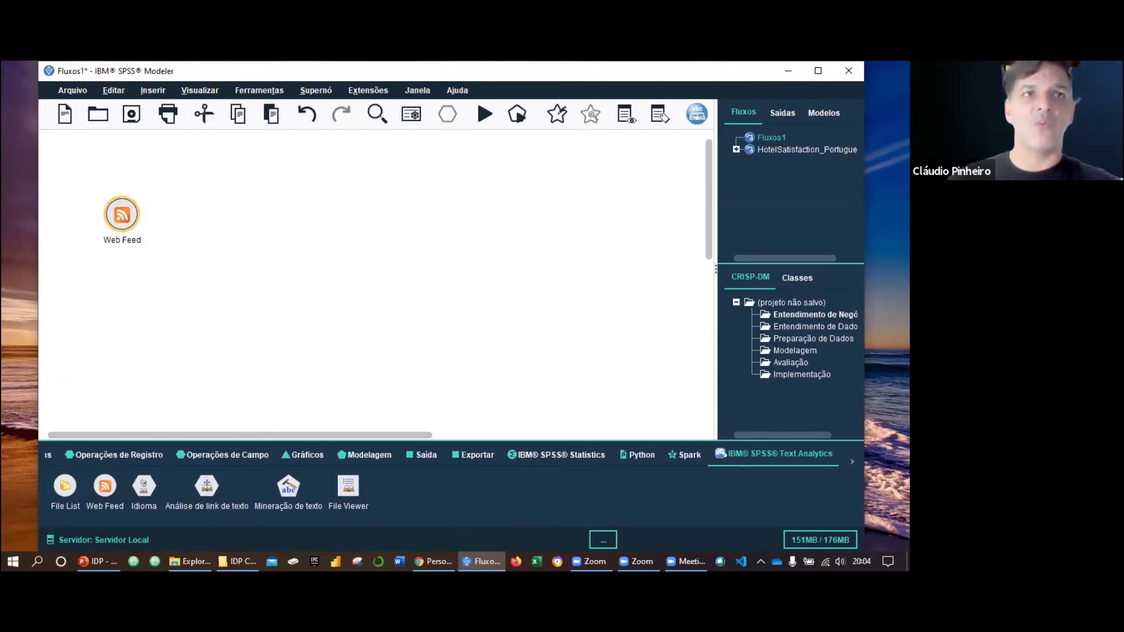
Attach a comment to the Web Feed node reading "WEB CRAWLING" with "busca de dados" on a second line
key("ctrl+shift+n")
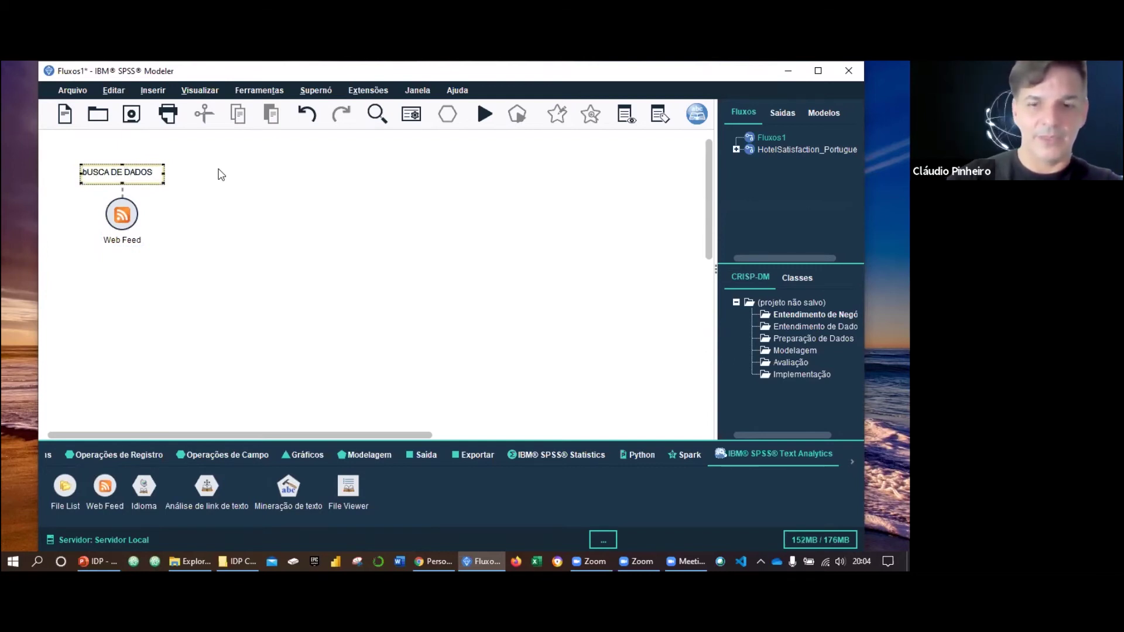
key("BackSpace")
key("BackSpace")
key("BackSpace")
key("BackSpace")
key("BackSpace")
key("BackSpace")
key("BackSpace")
key("BackSpace")
key("BackSpace")
key("BackSpace")
key("BackSpace")
key("BackSpace")
key("BackSpace")
key("BackSpace")
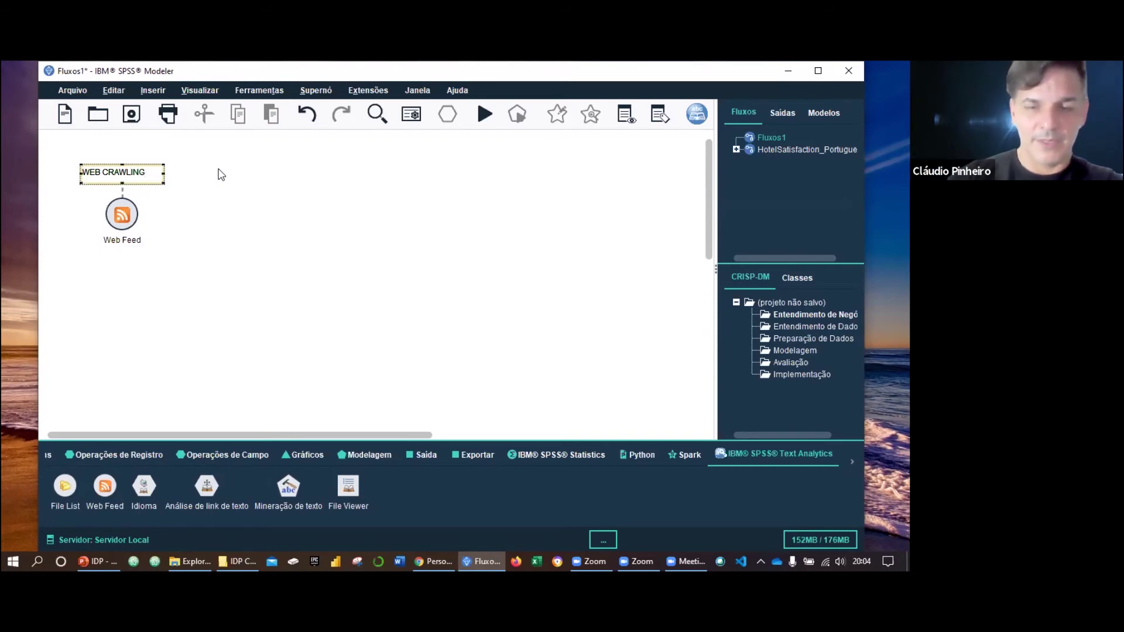
key("Return")
type("busca de dados")
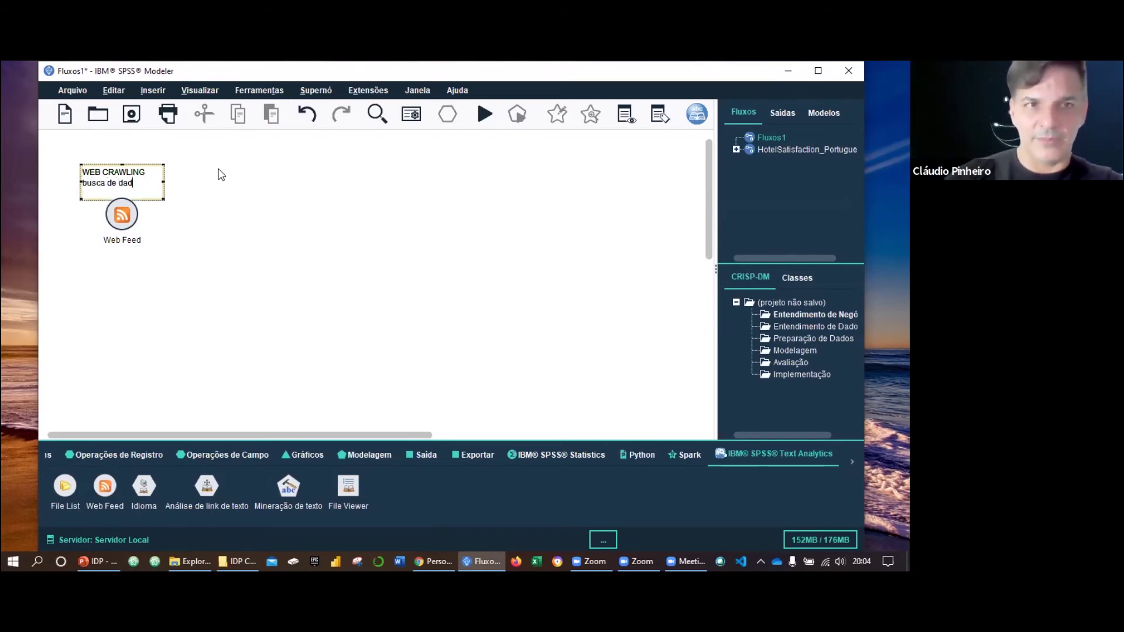
Reposition and enlarge the comment downward so that it frames the Web Feed node
left_click(194, 209)
mouse_move(144, 194)
left_mouse_down()
mouse_move(144, 157)
mouse_move(140, 171)
mouse_move(152, 175)
left_mouse_up()
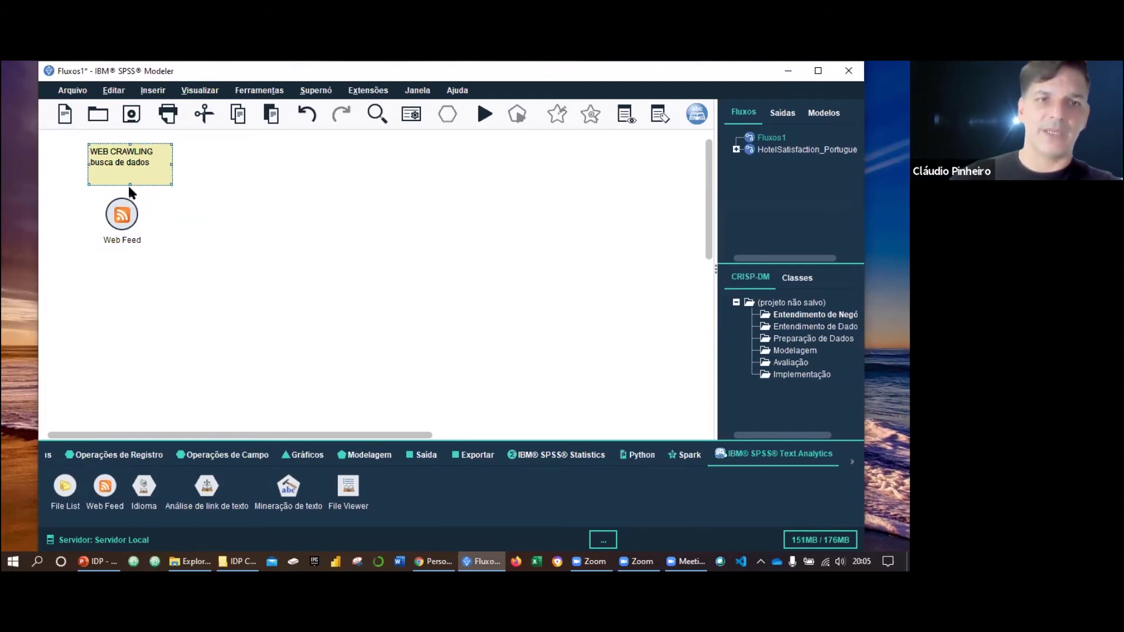
left_click_drag(130, 186, 151, 302)
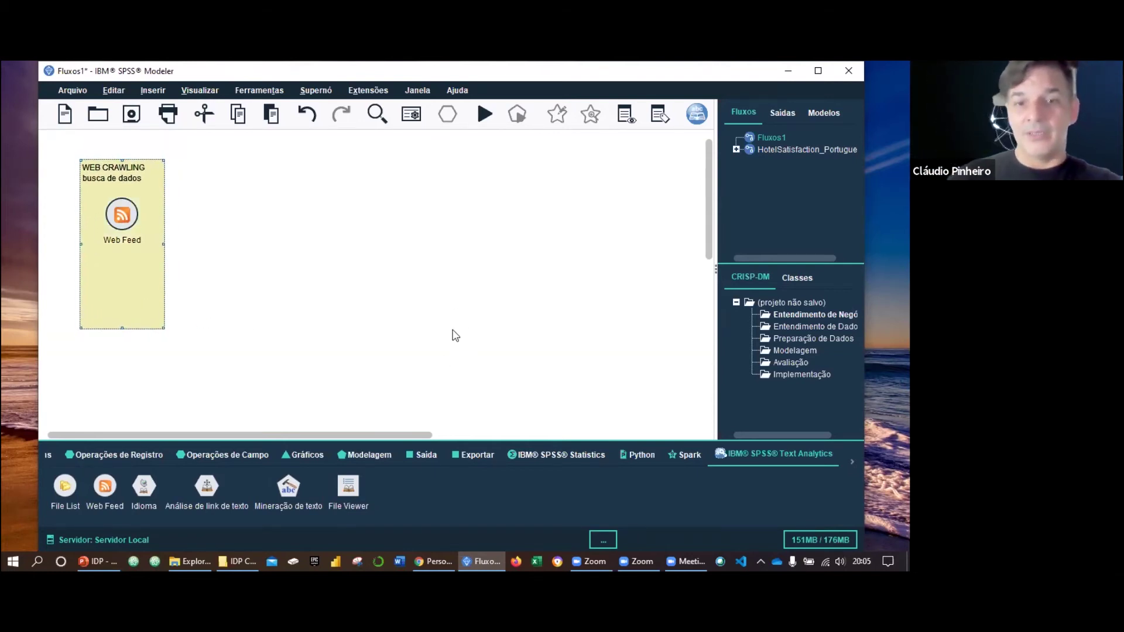
Switch to Chrome and search Google for "rss folha de sao paulo" in a new tab
mouse_move(432, 555)
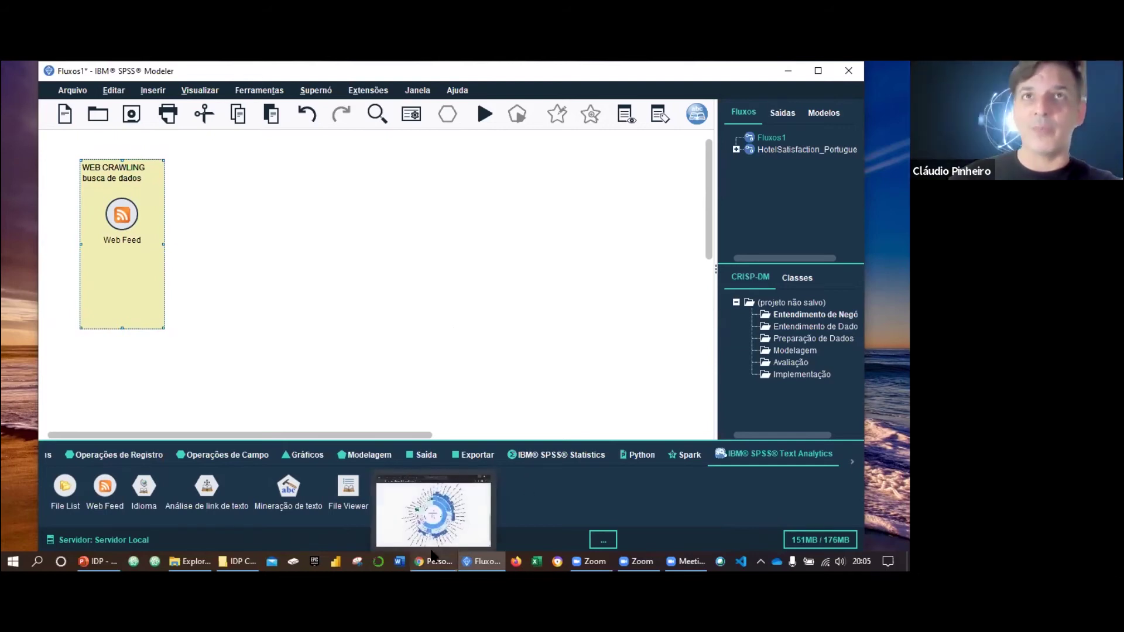
left_click(432, 559)
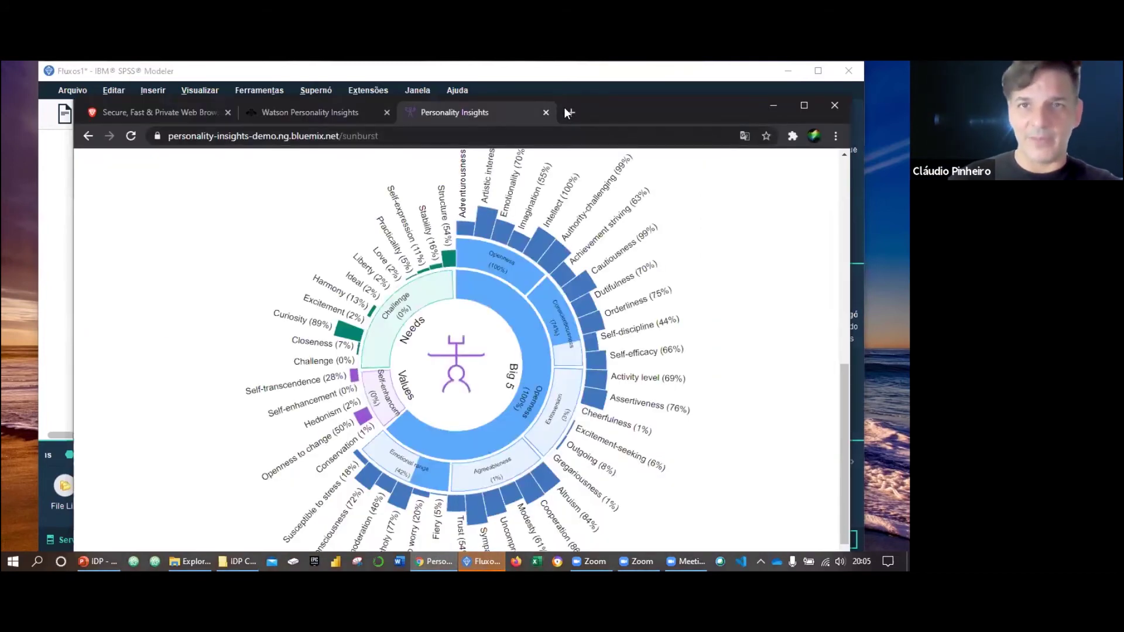
left_click(572, 112)
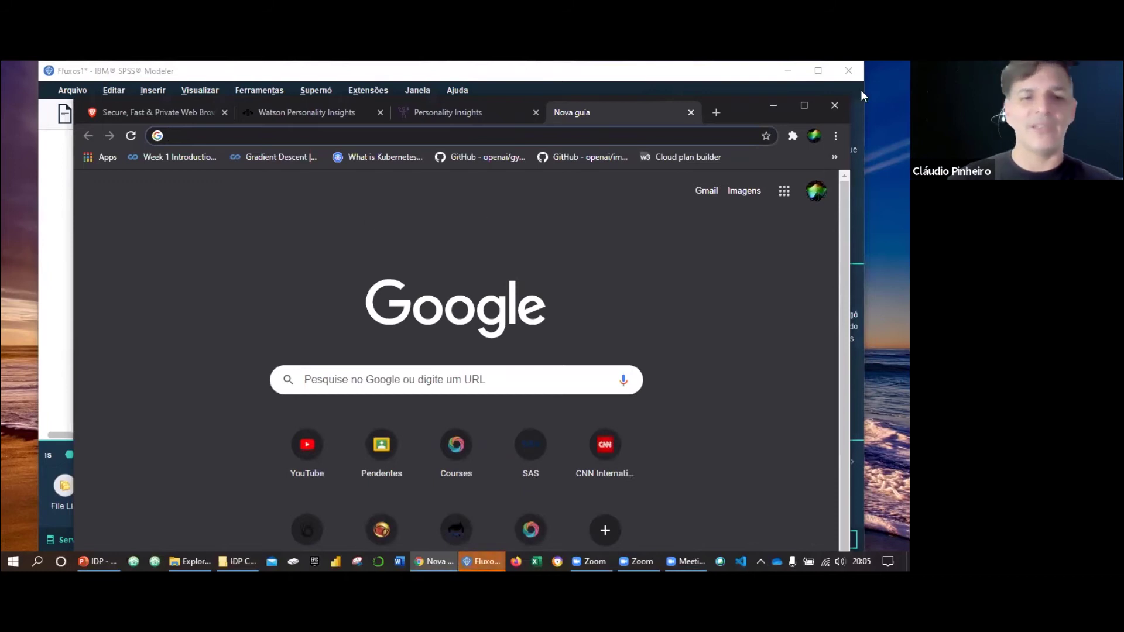
type("rss ")
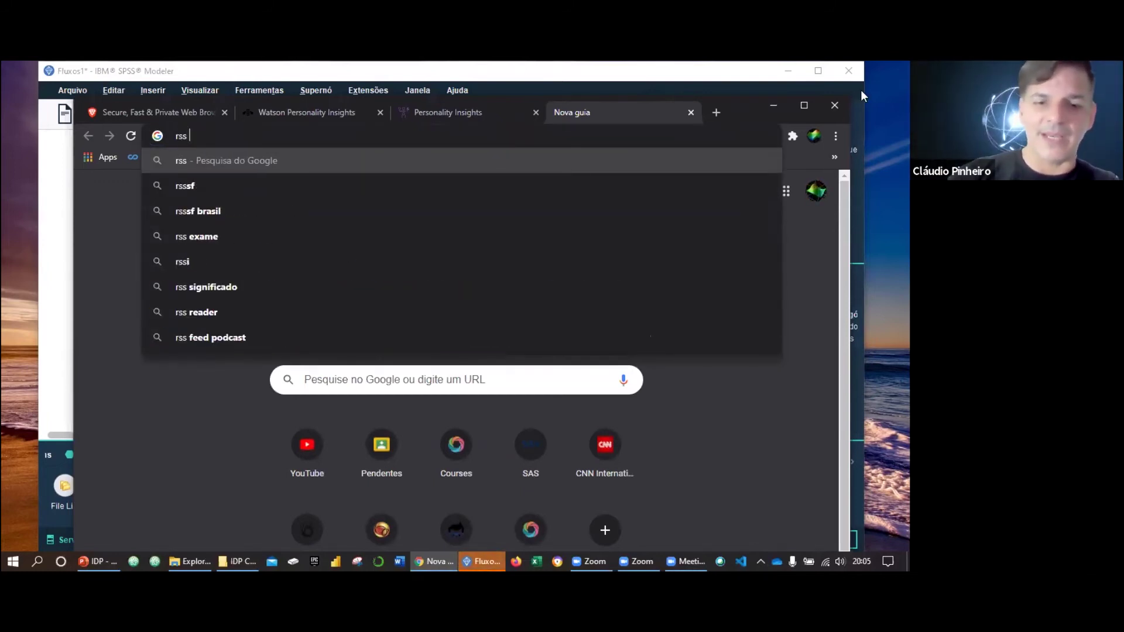
type("folha ")
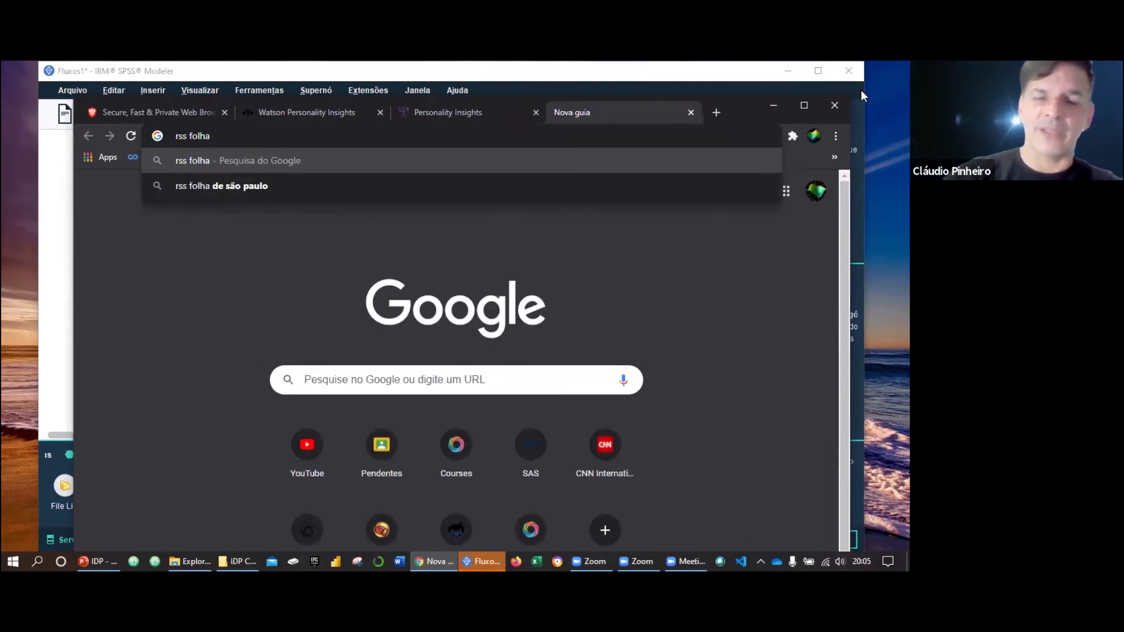
type("de sao ")
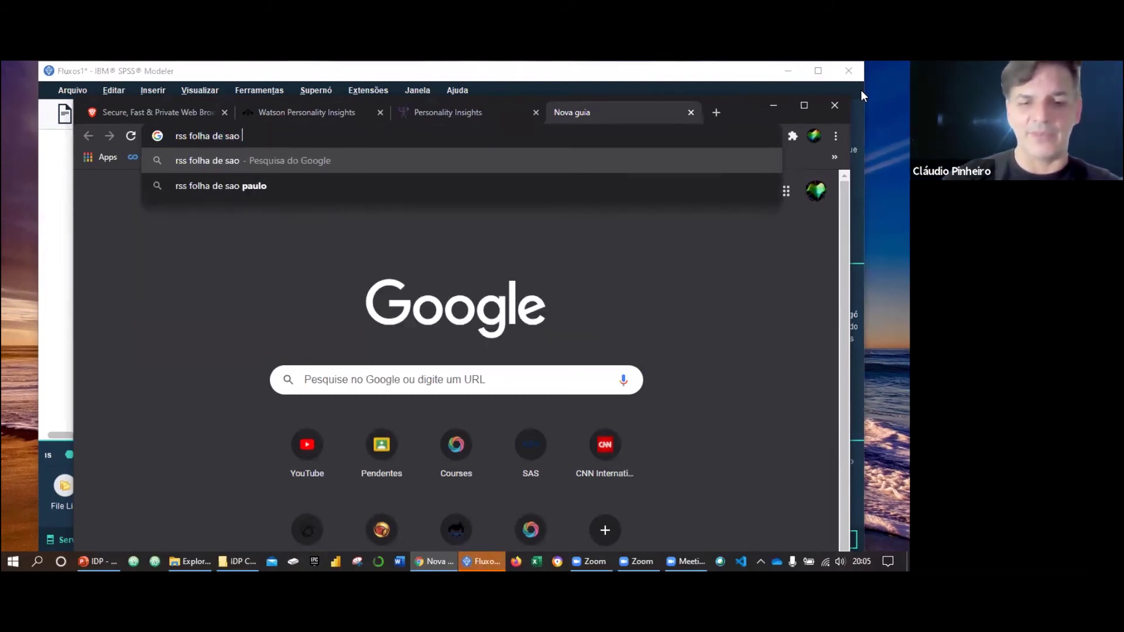
type("paulo")
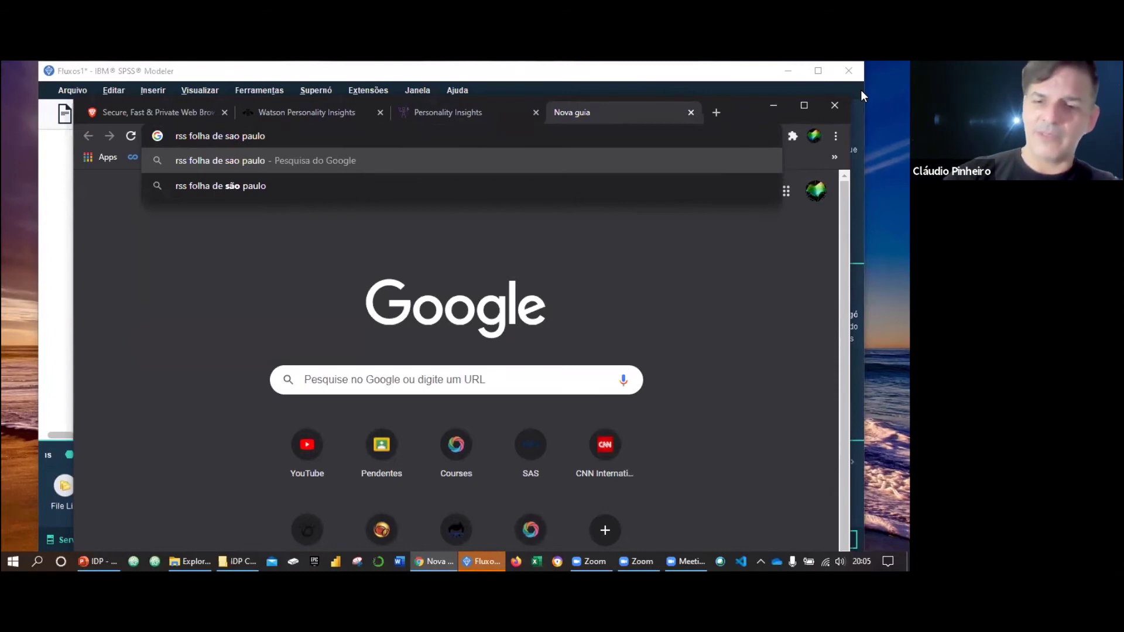
key("Return")
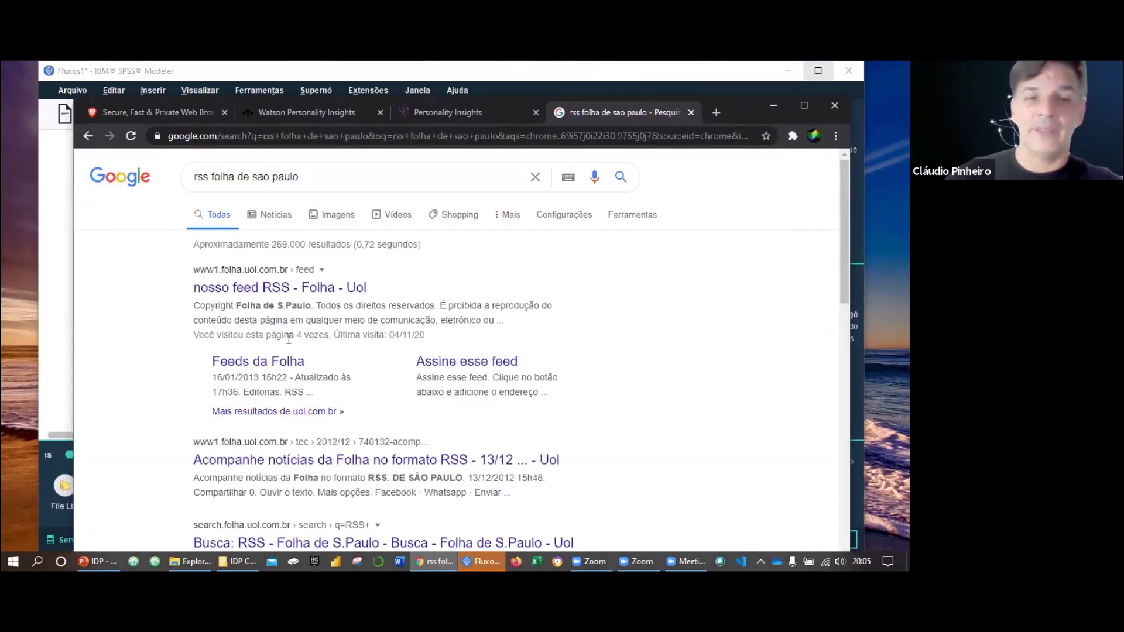
Open the Poder feed from Folha's RSS page and copy its URL, feeds.folha.uol.com.br/poder/rss091.xml
left_click(277, 289)
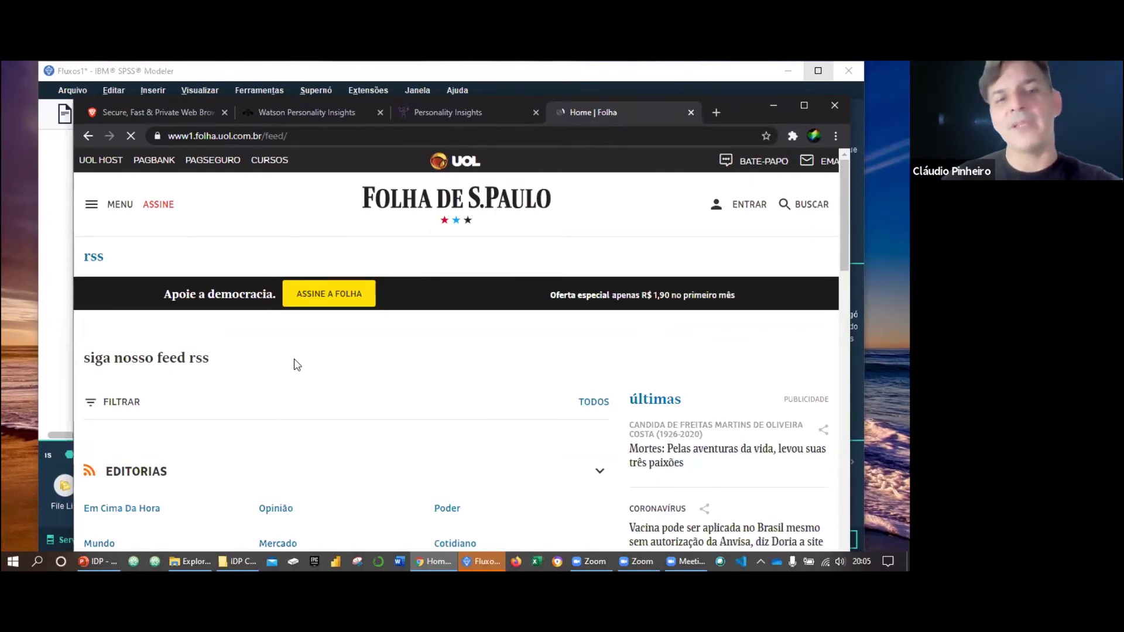
scroll(297, 365, "down", 4)
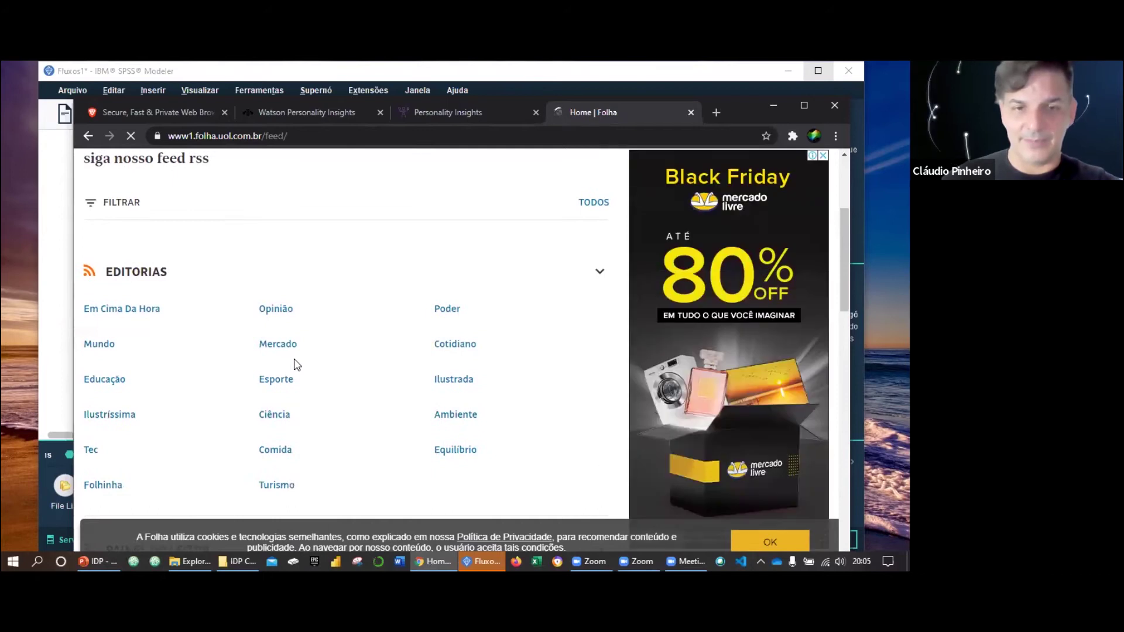
scroll(297, 364, "down", 1)
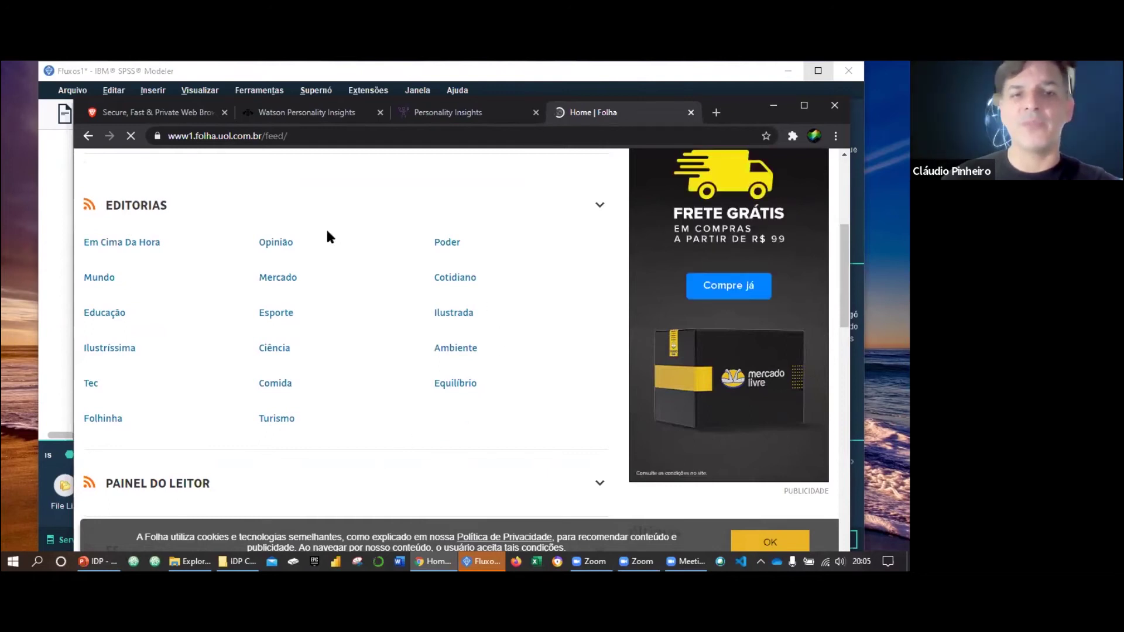
left_click(445, 244)
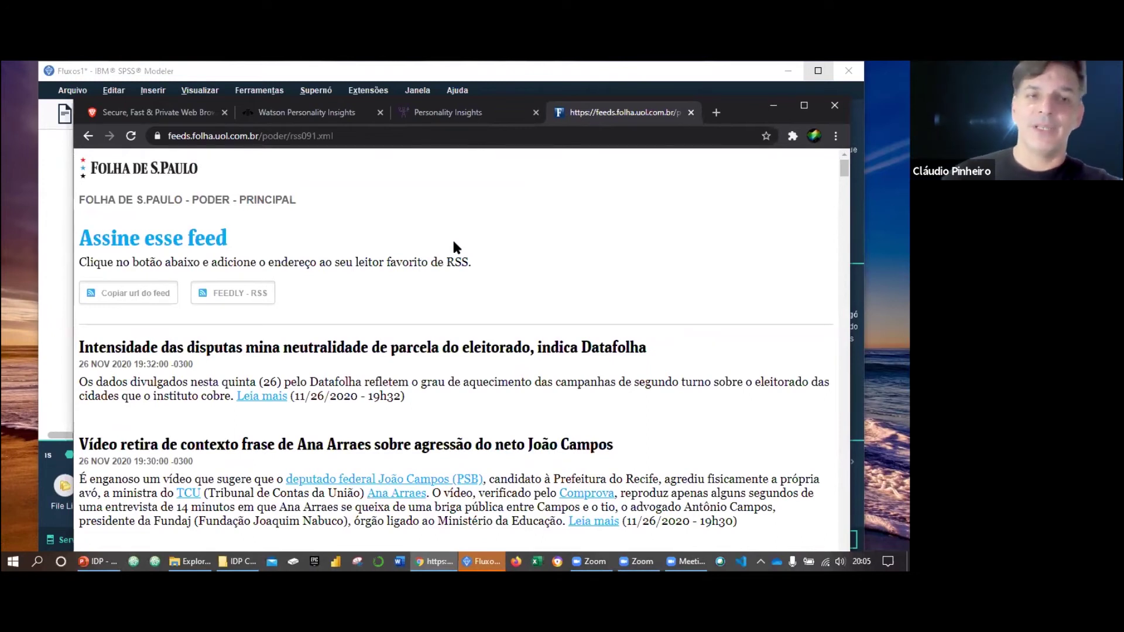
left_click(353, 135)
key("ctrl+c")
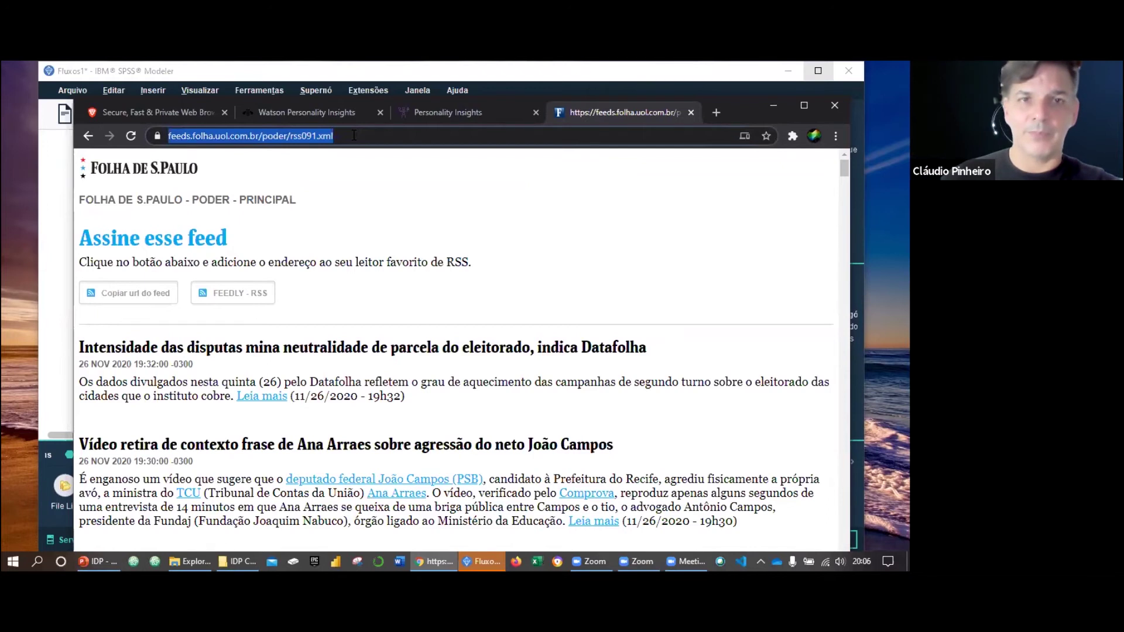
left_click(774, 105)
left_click(121, 212)
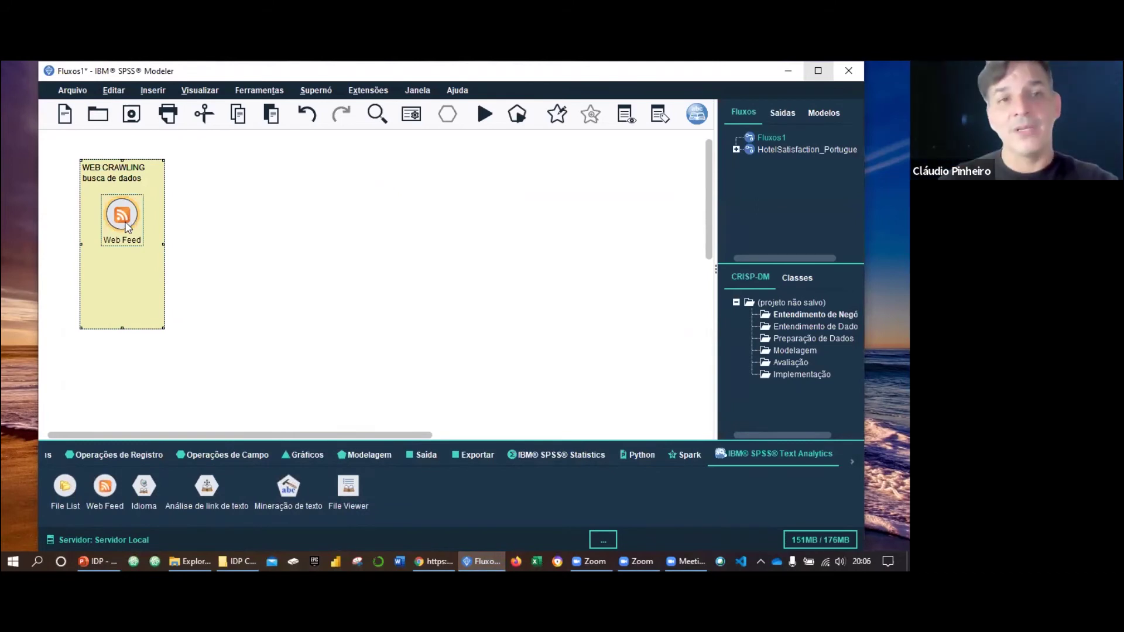
double_click(125, 225)
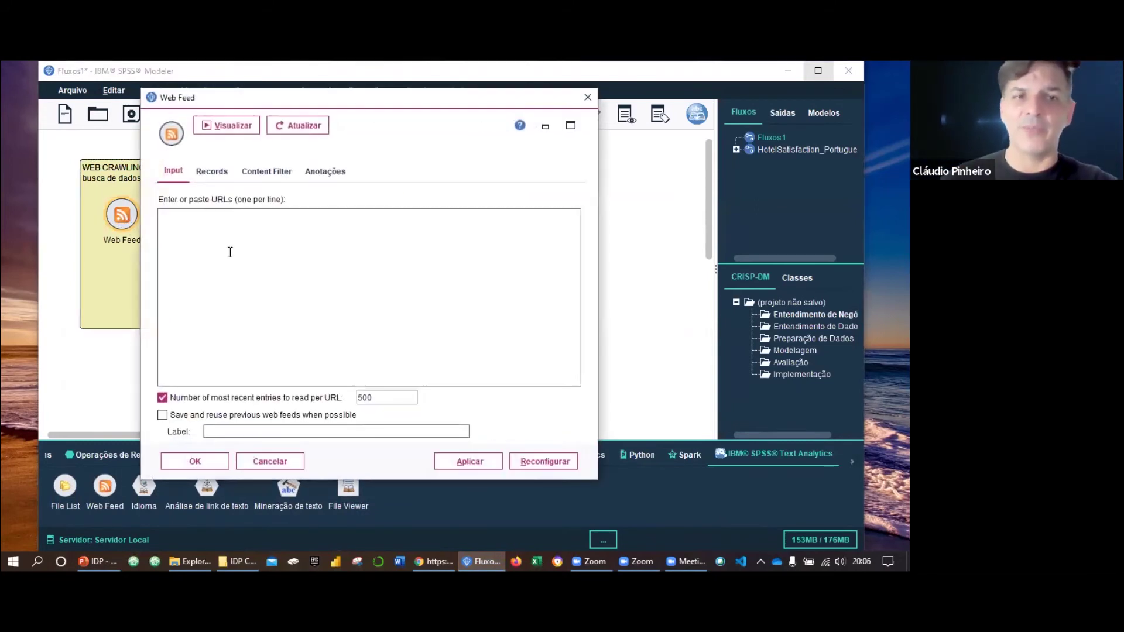
key("ctrl+v")
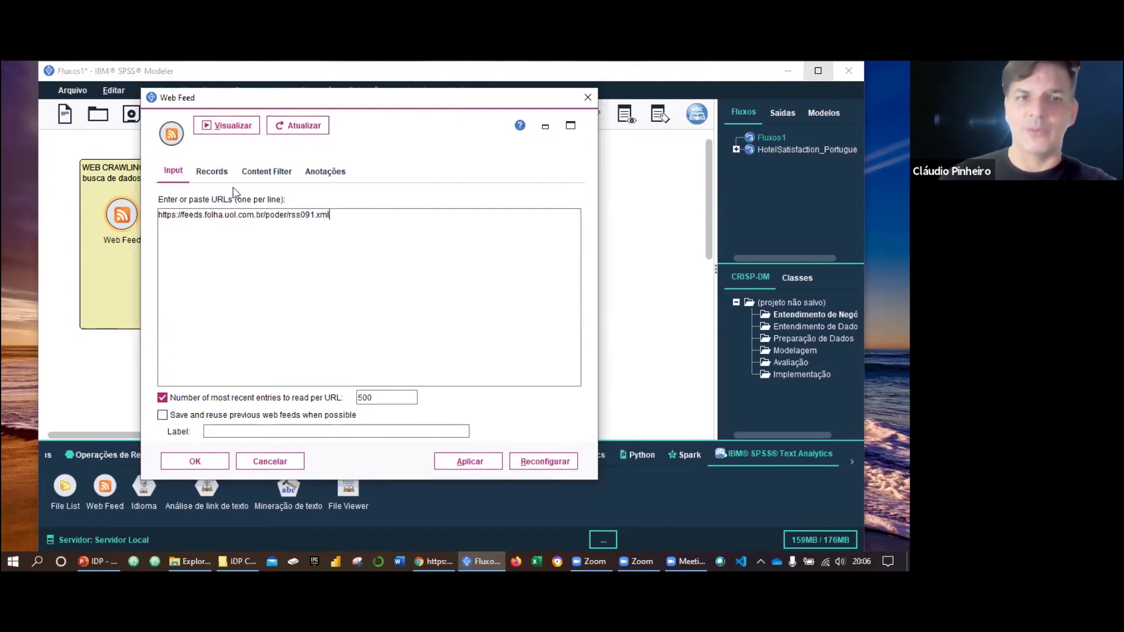
left_click(450, 466)
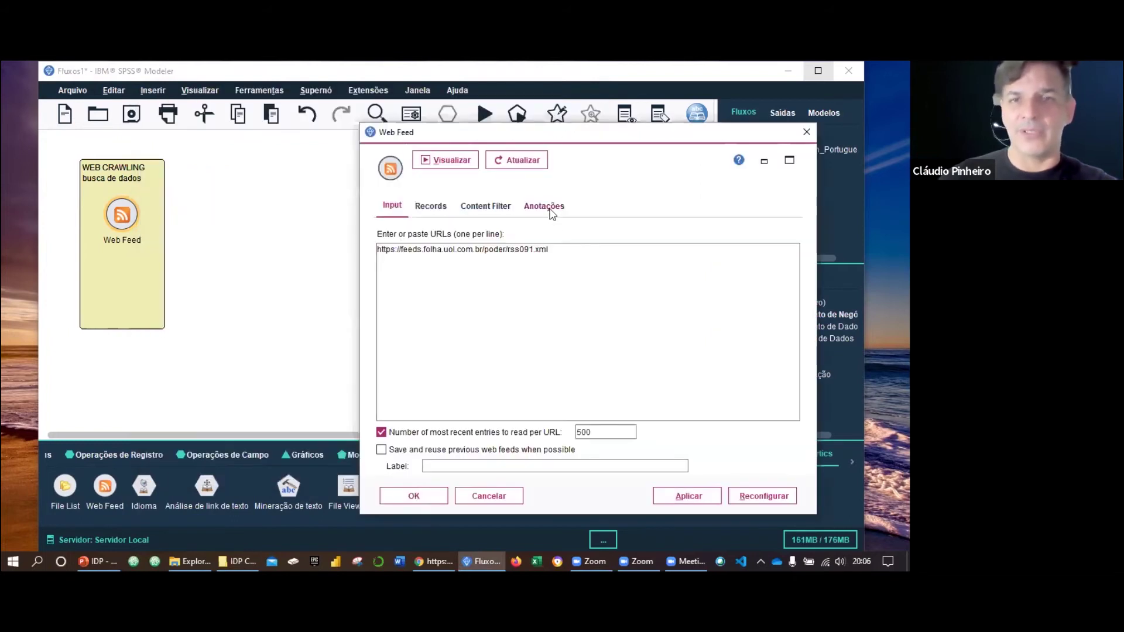
Preview the Web Feed node's records, examine the Title, Short Description and Description fields, and close the preview and node settings
left_click(548, 206)
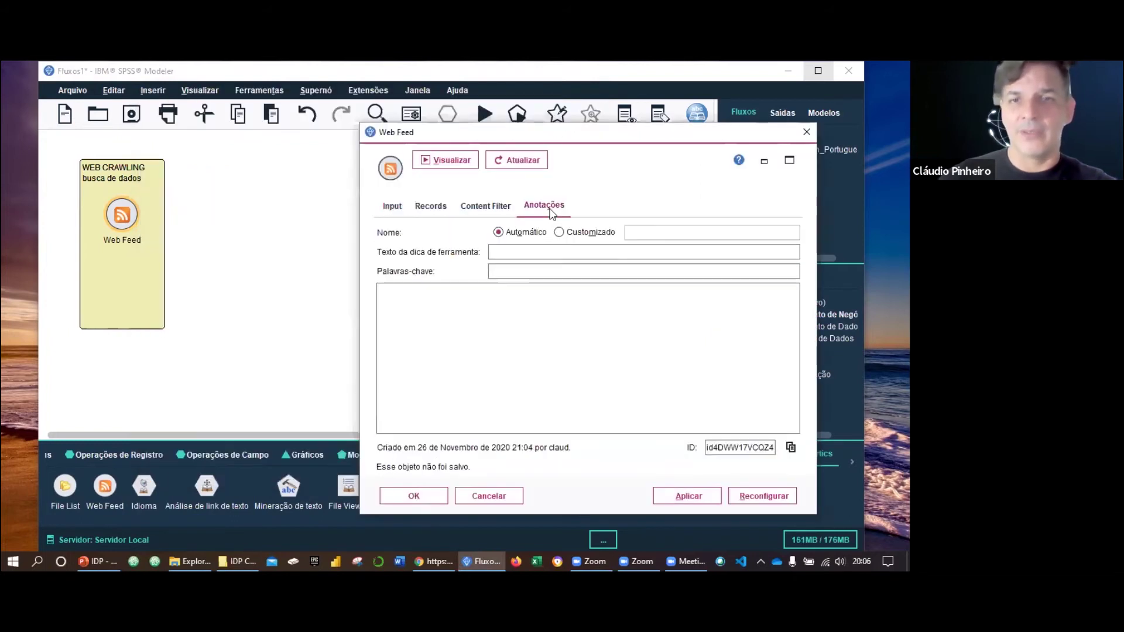
left_click(462, 162)
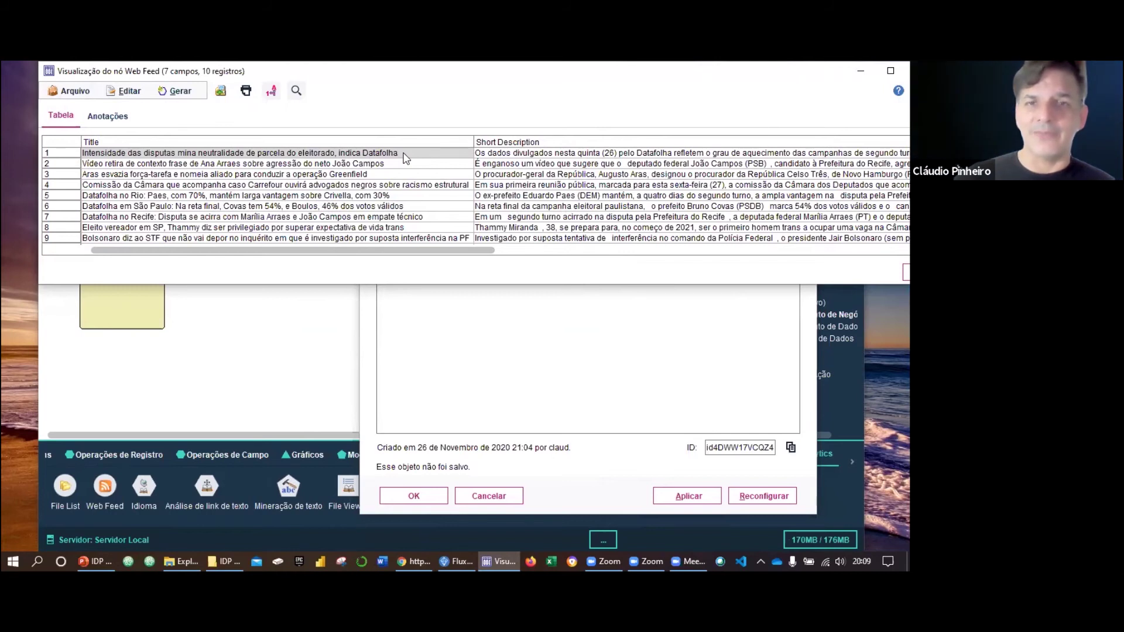
left_click_drag(433, 254, 579, 256)
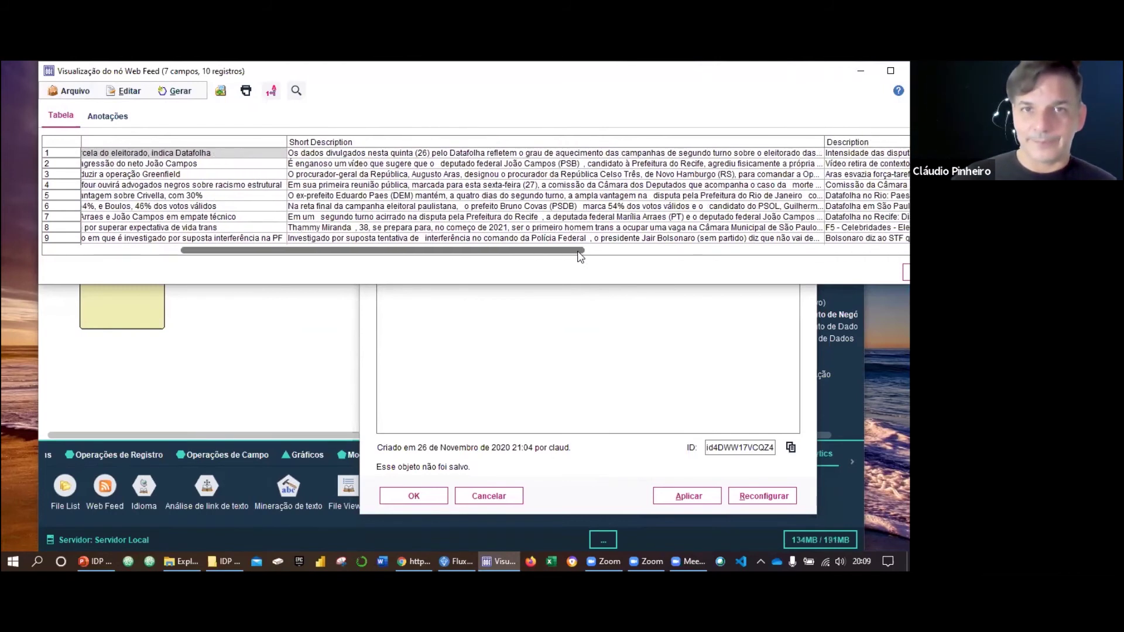
scroll(579, 256, "right", 3)
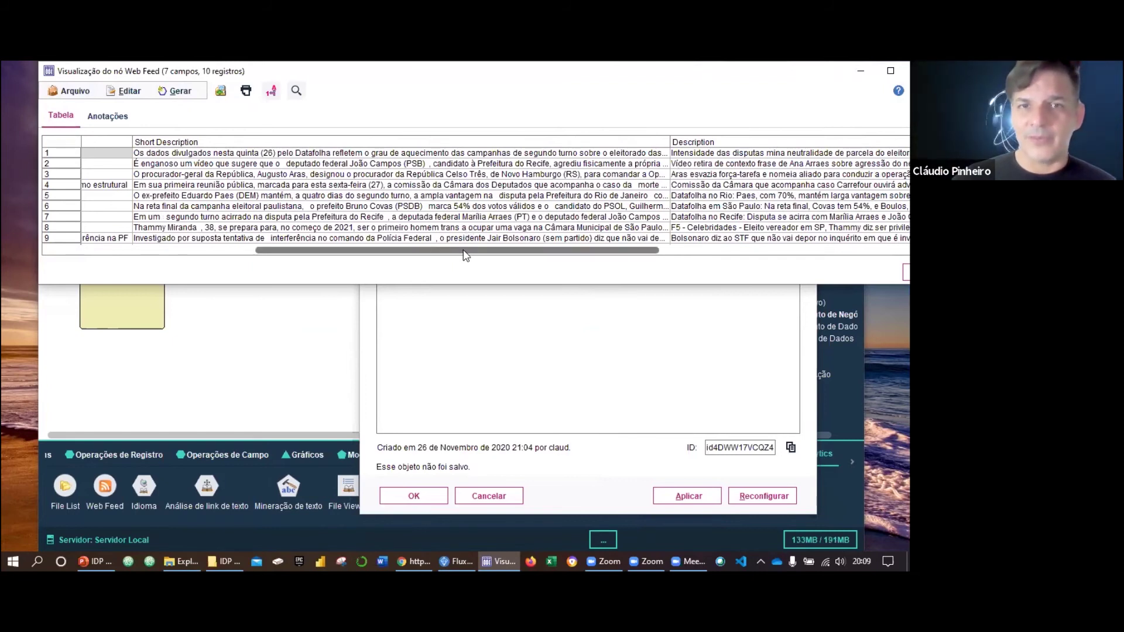
left_click_drag(465, 258, 233, 271)
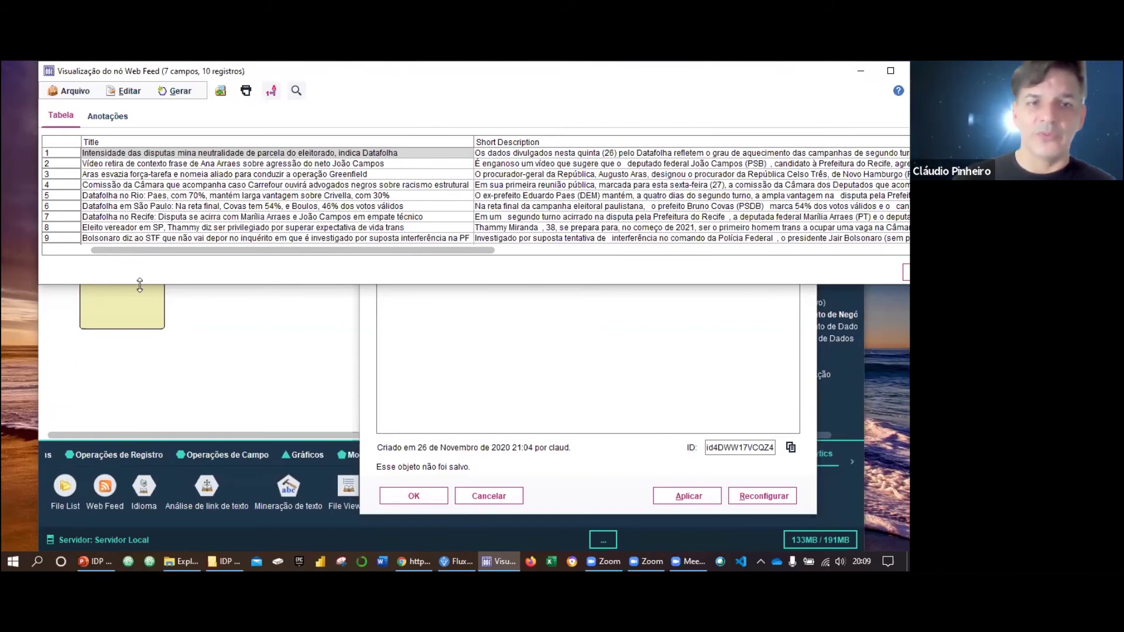
left_click_drag(139, 285, 139, 292)
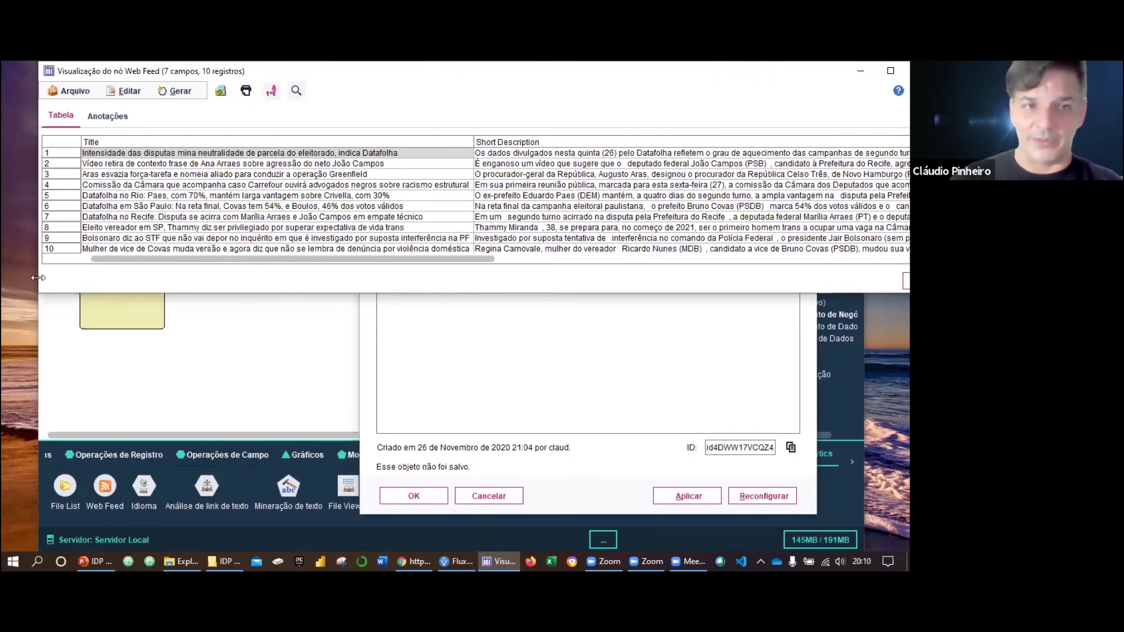
left_click_drag(36, 278, 153, 278)
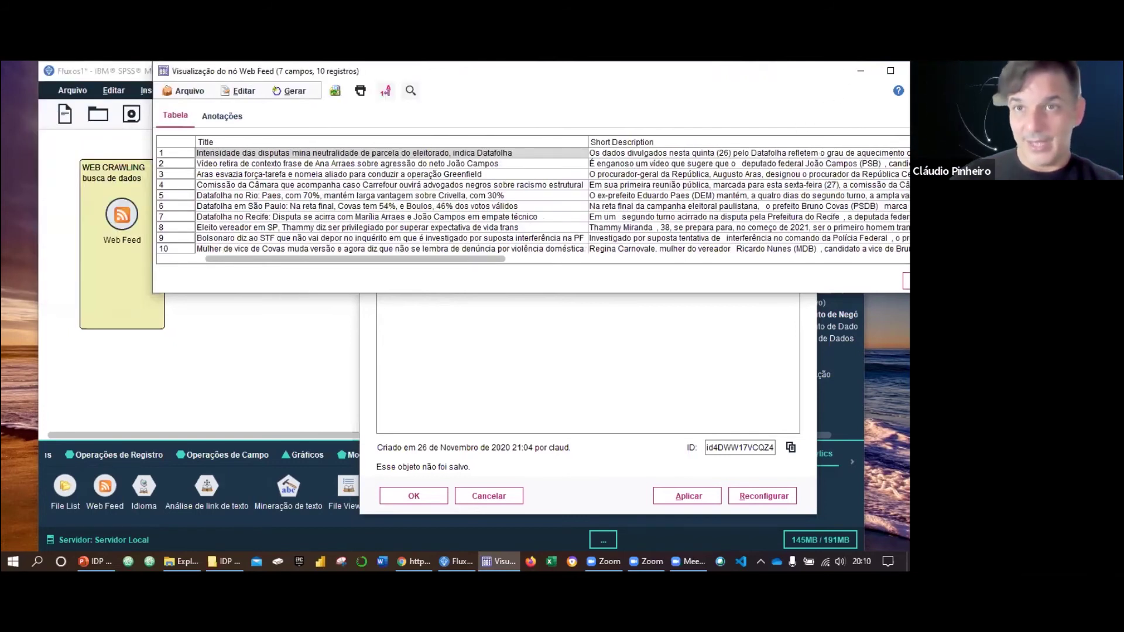
left_click_drag(793, 68, 793, 80)
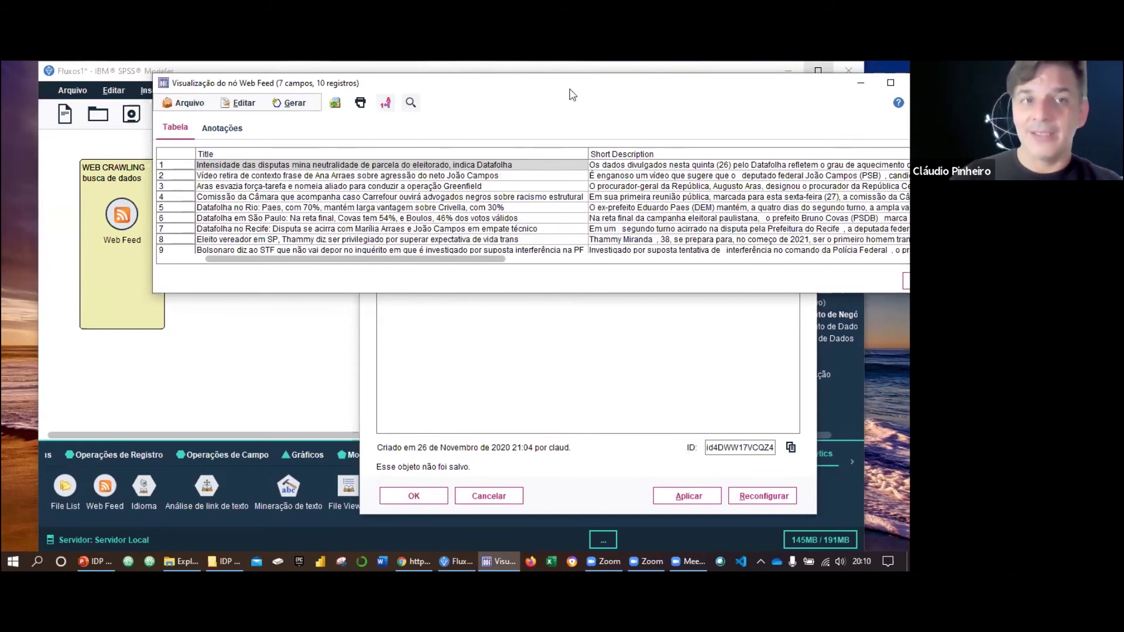
left_click_drag(572, 95, 432, 86)
left_click(786, 85)
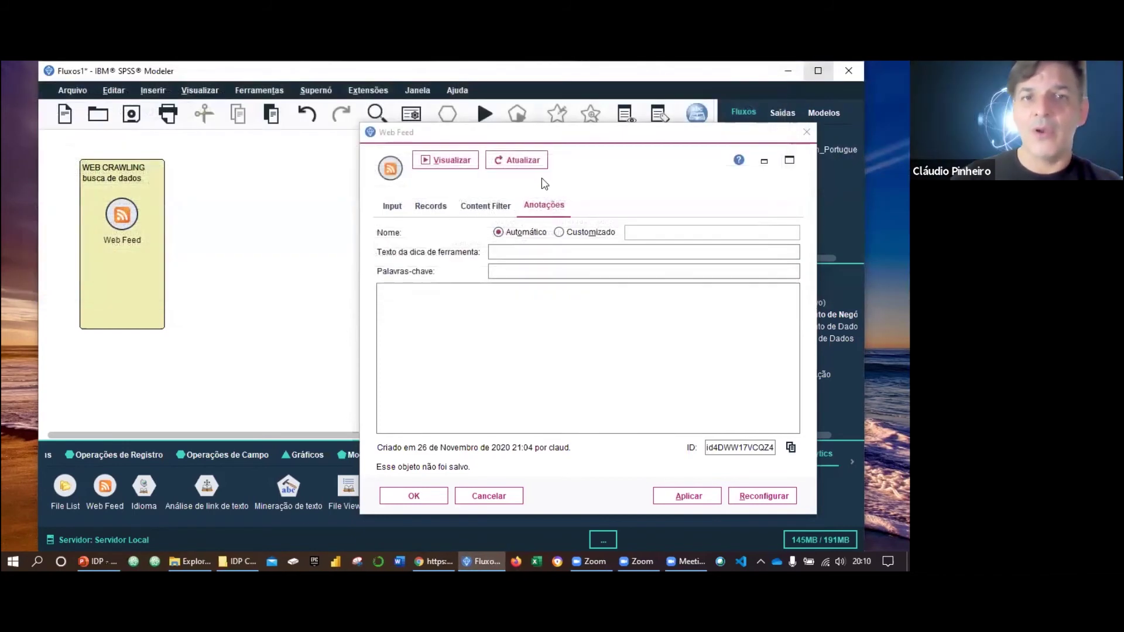
left_click(807, 132)
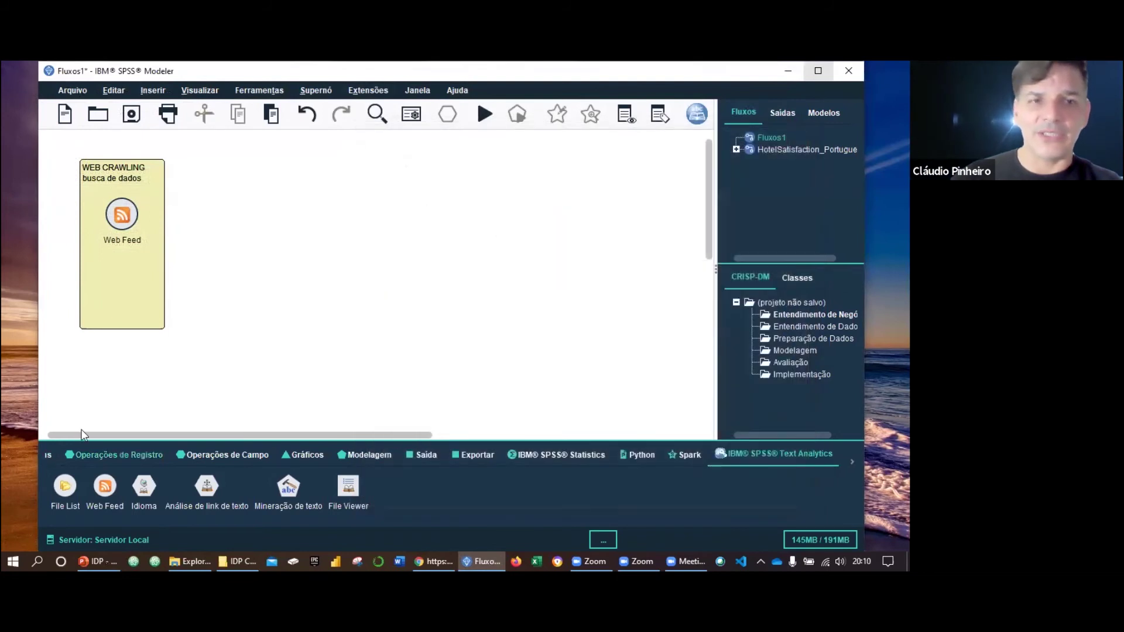
double_click(122, 217)
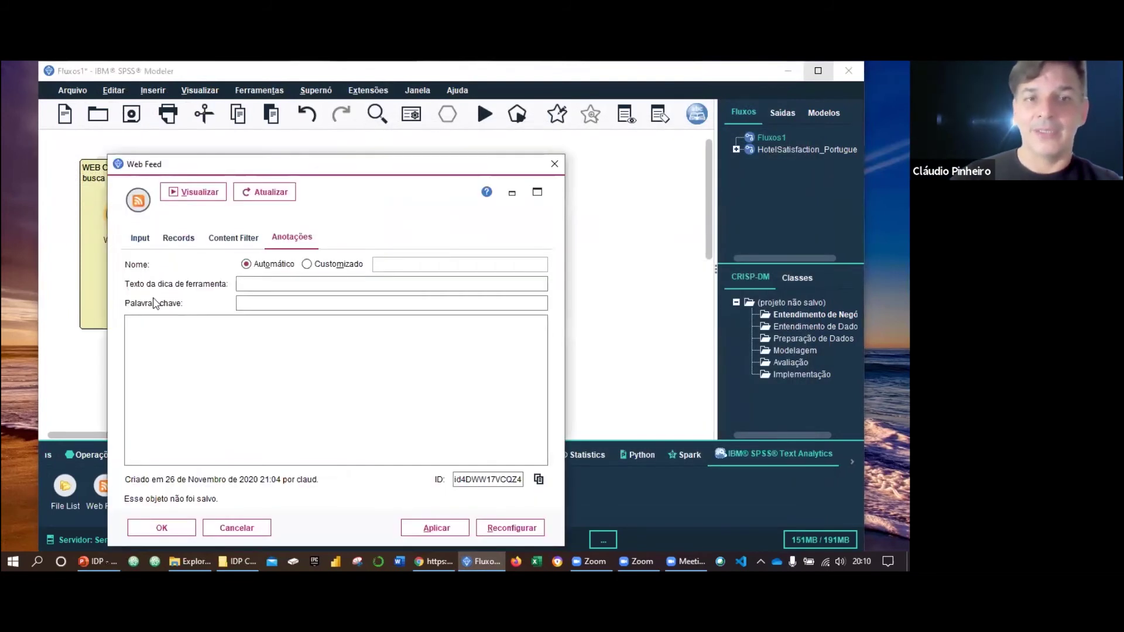
right_click(156, 340)
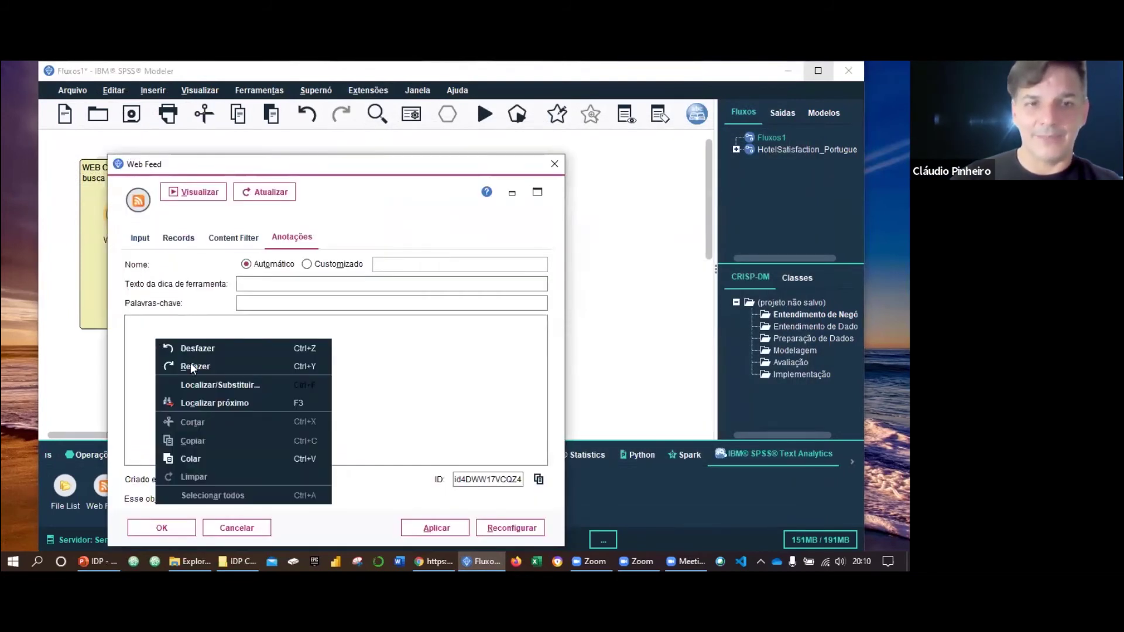
left_click(199, 459)
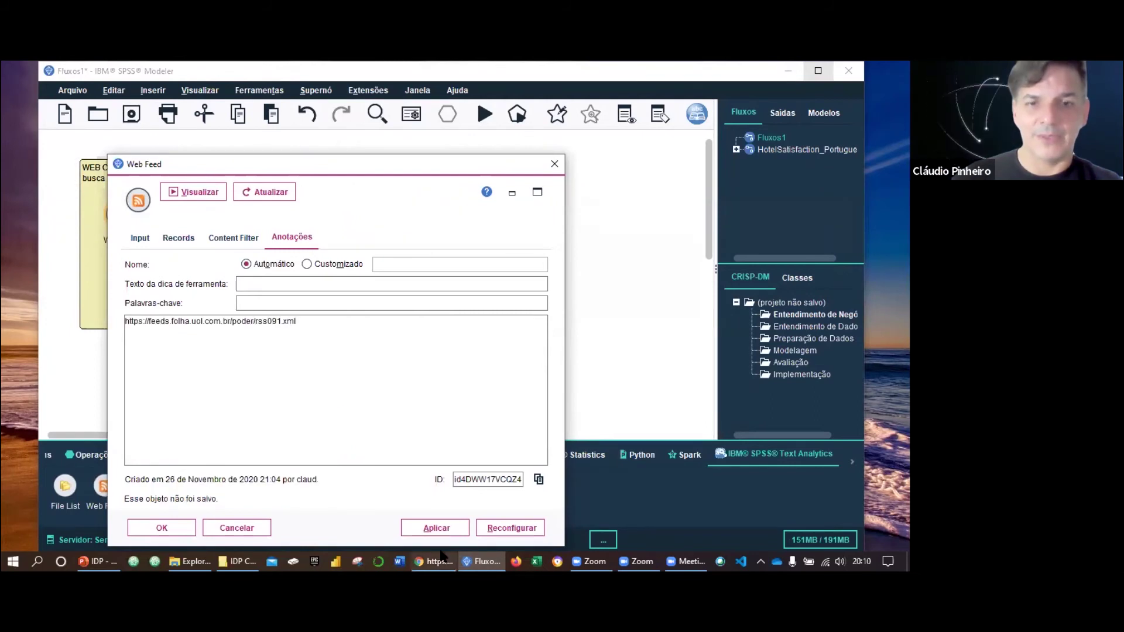
left_click(156, 528)
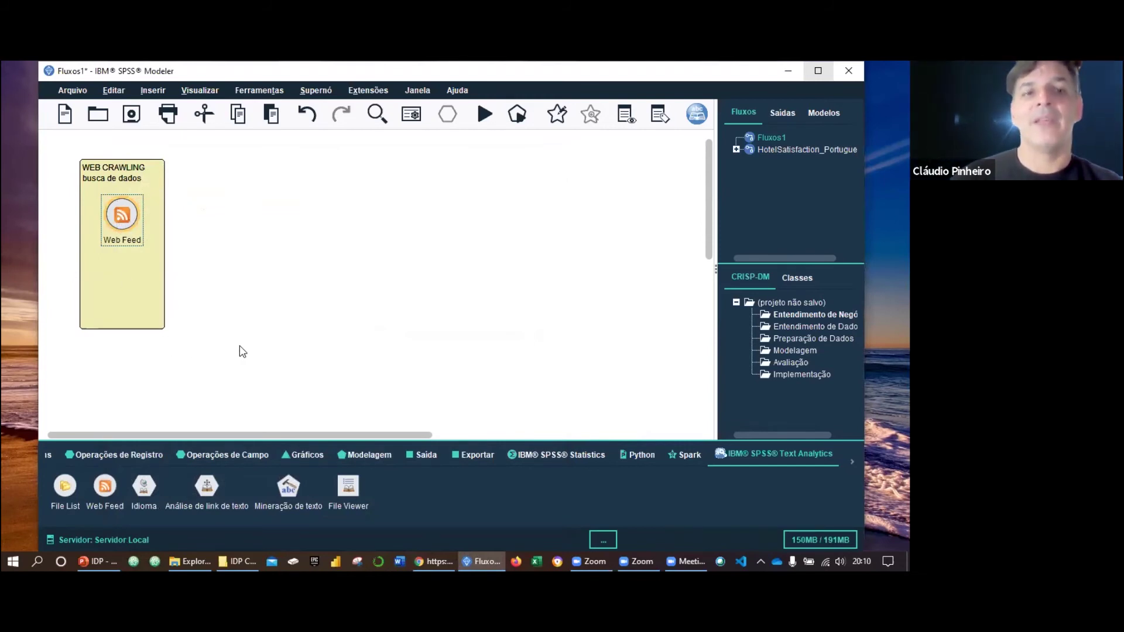
Enable the data cache on the Web Feed node
right_click(136, 219)
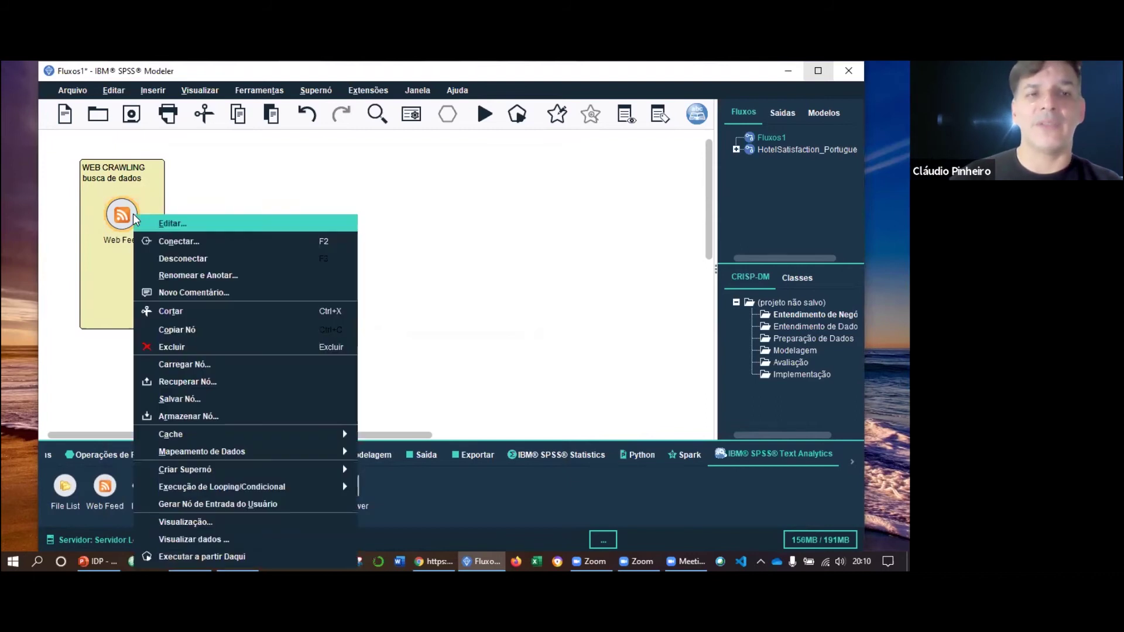
mouse_move(250, 438)
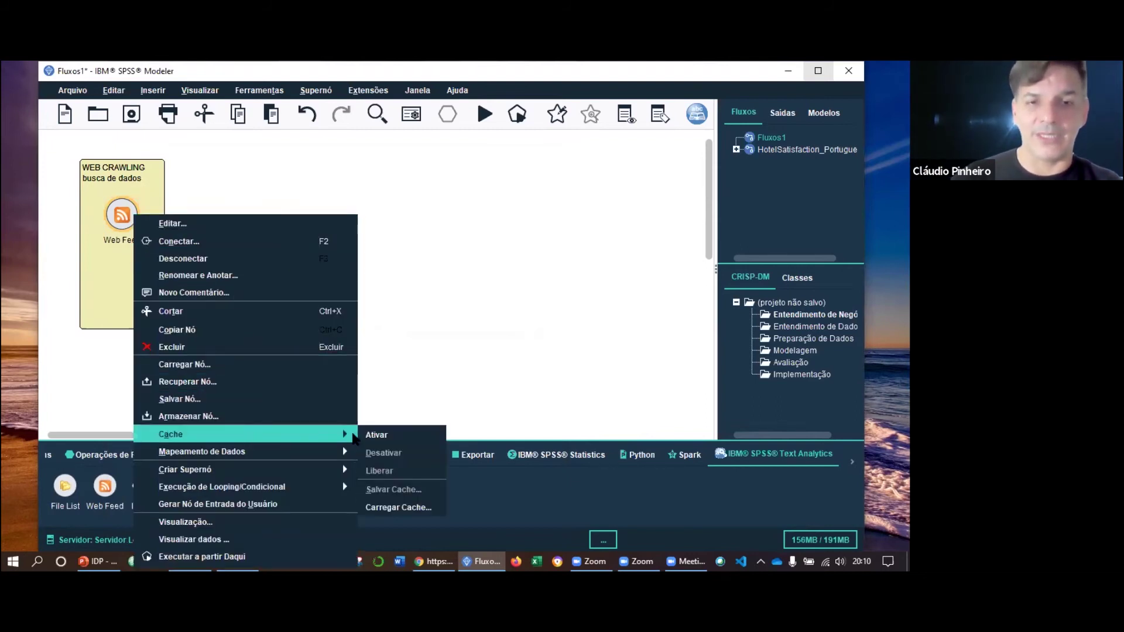
left_click(399, 434)
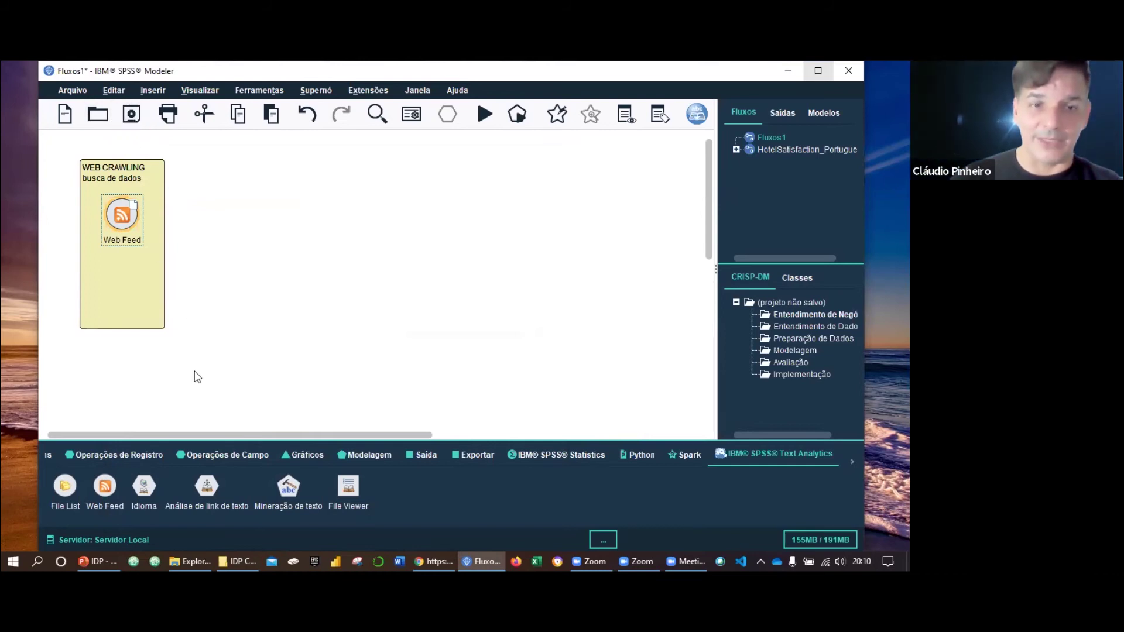
Add an Arquivo Arquivo source node to the stream and place it below Web Feed inside the WEB CRAWLING comment box
left_click(155, 453)
left_click(205, 455)
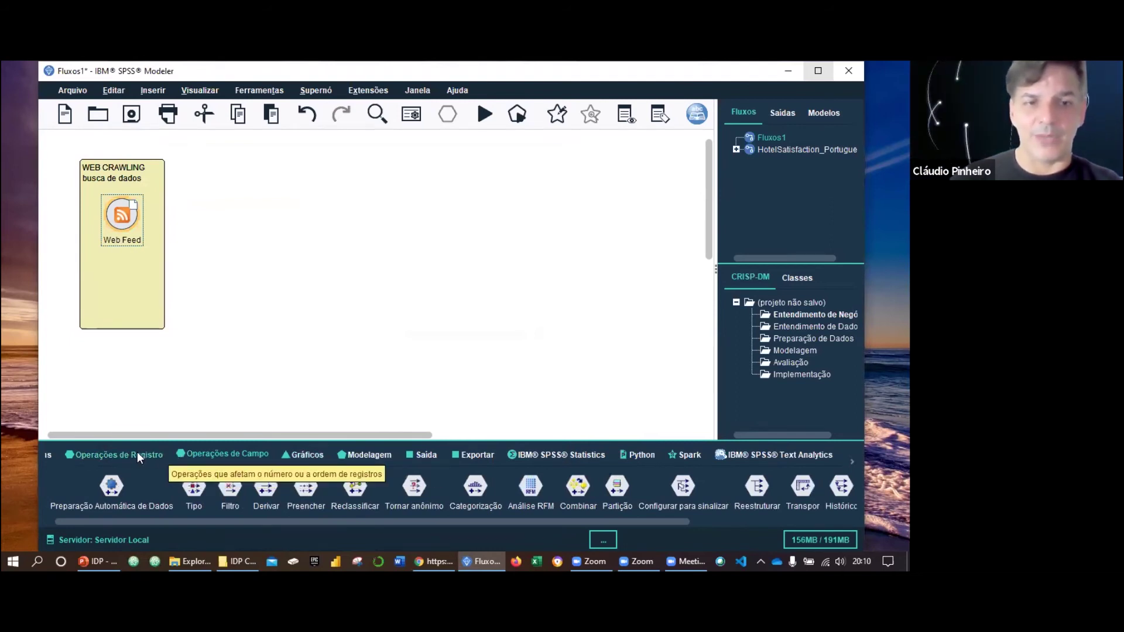
left_click(46, 455)
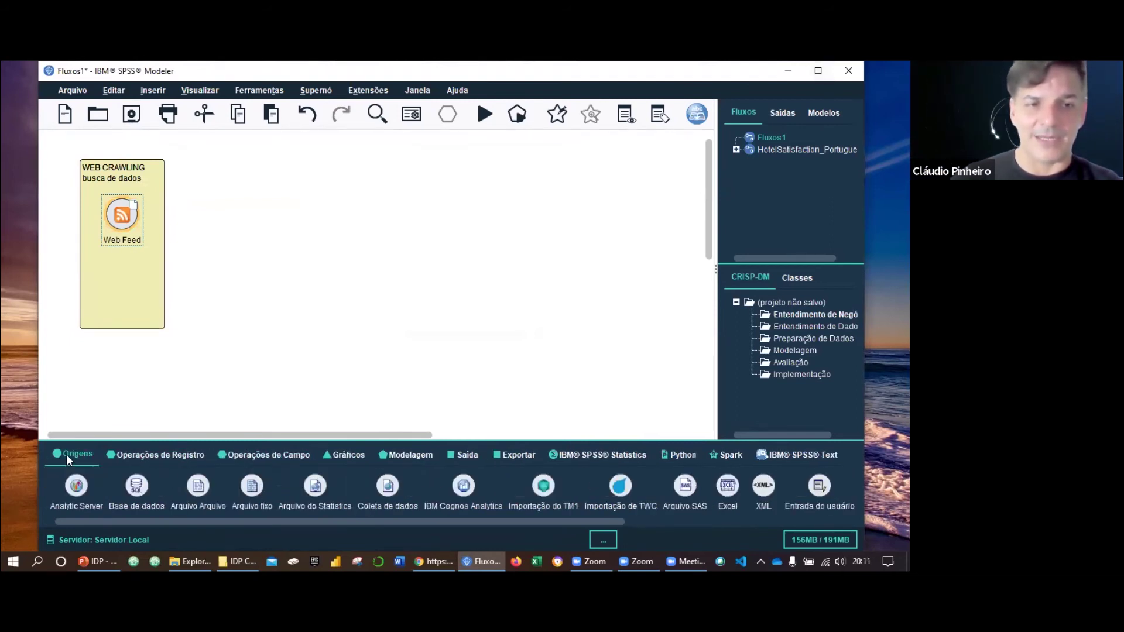
left_click_drag(199, 492, 128, 285)
left_click_drag(198, 491, 126, 307)
left_click(200, 492)
left_click(200, 494)
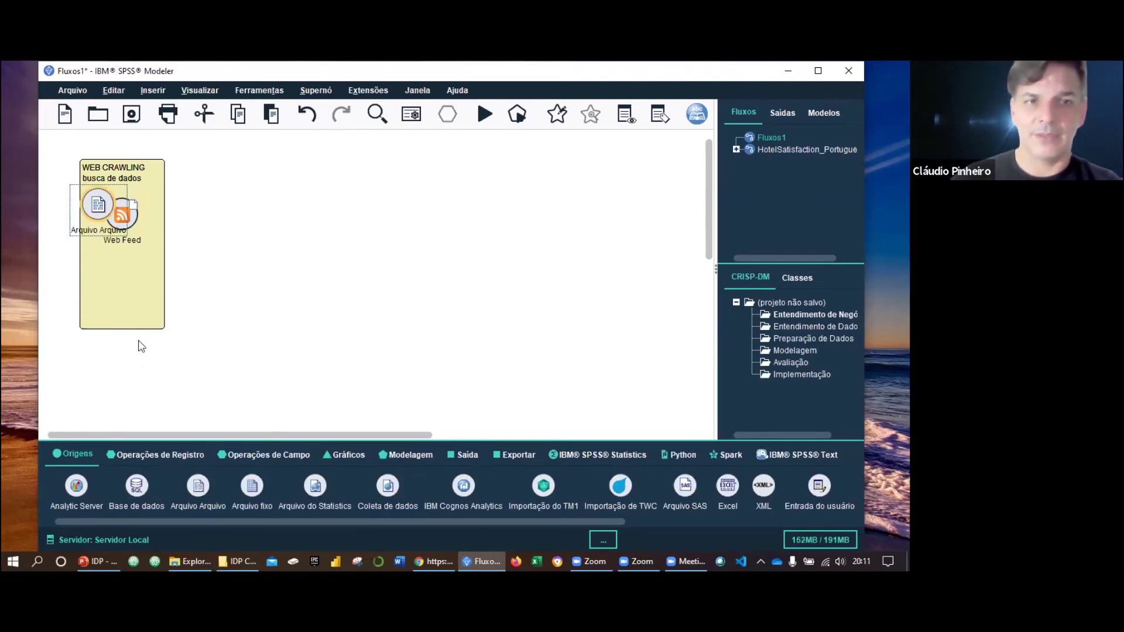
left_click_drag(98, 204, 123, 285)
Load politica.csv from the Desktop's Textos Noticias folder as the Arquivo Arquivo node's input file
double_click(121, 285)
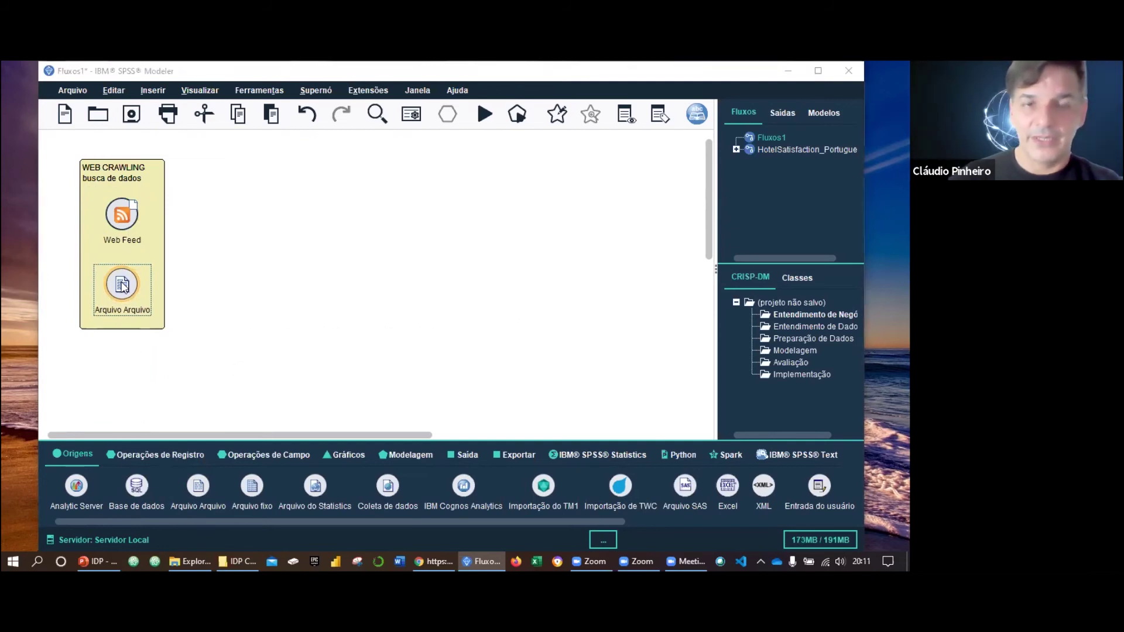
left_click(558, 209)
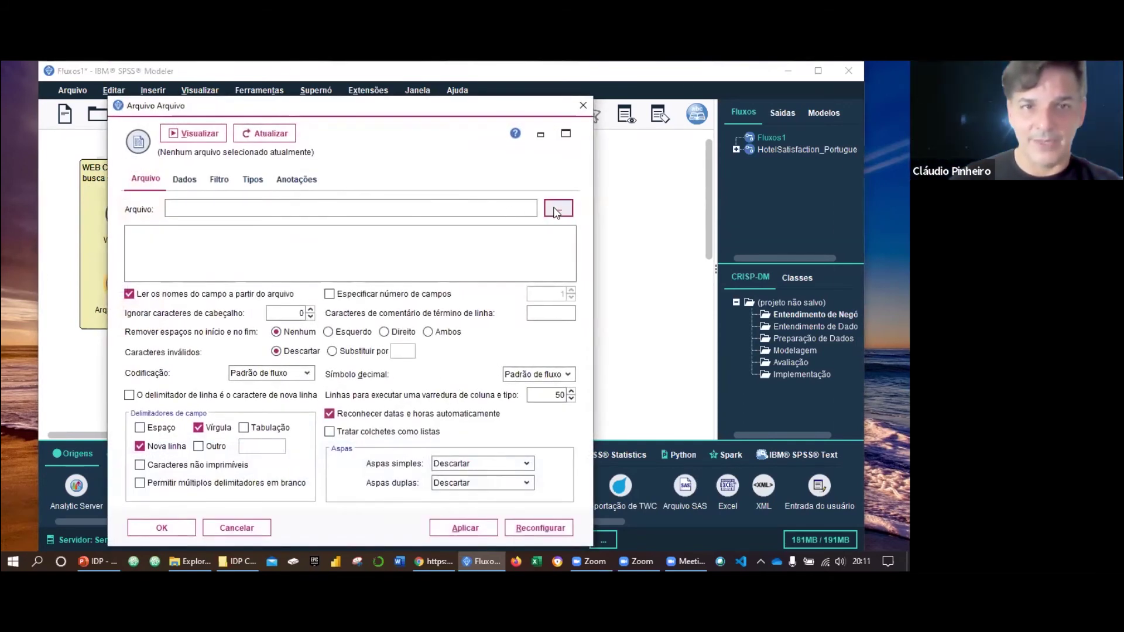
left_click(392, 101)
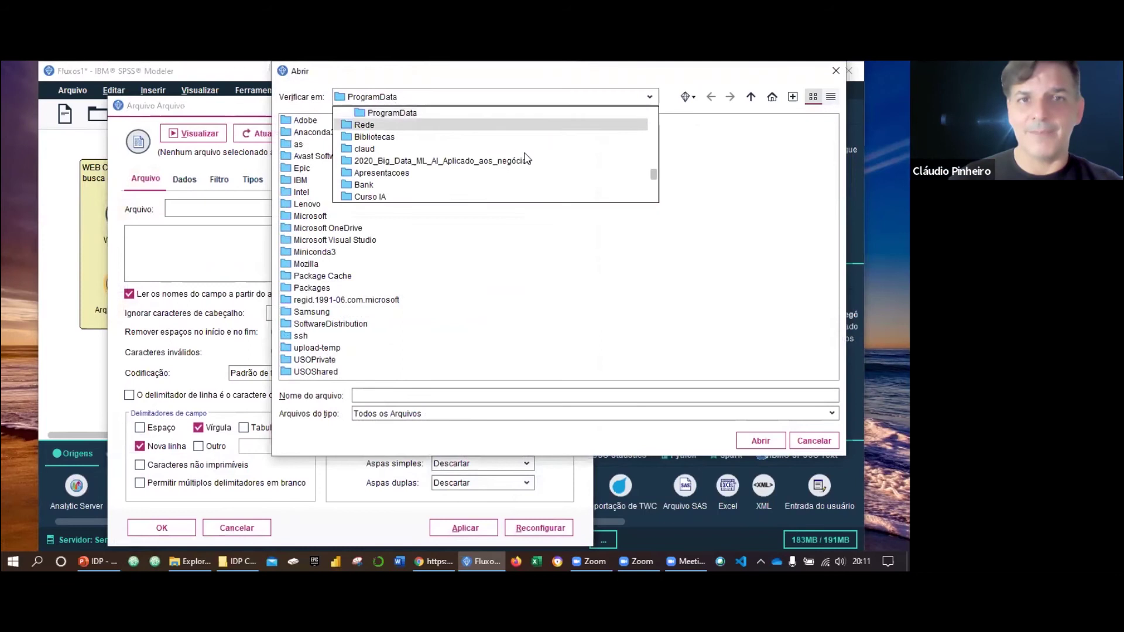
left_click_drag(654, 173, 654, 108)
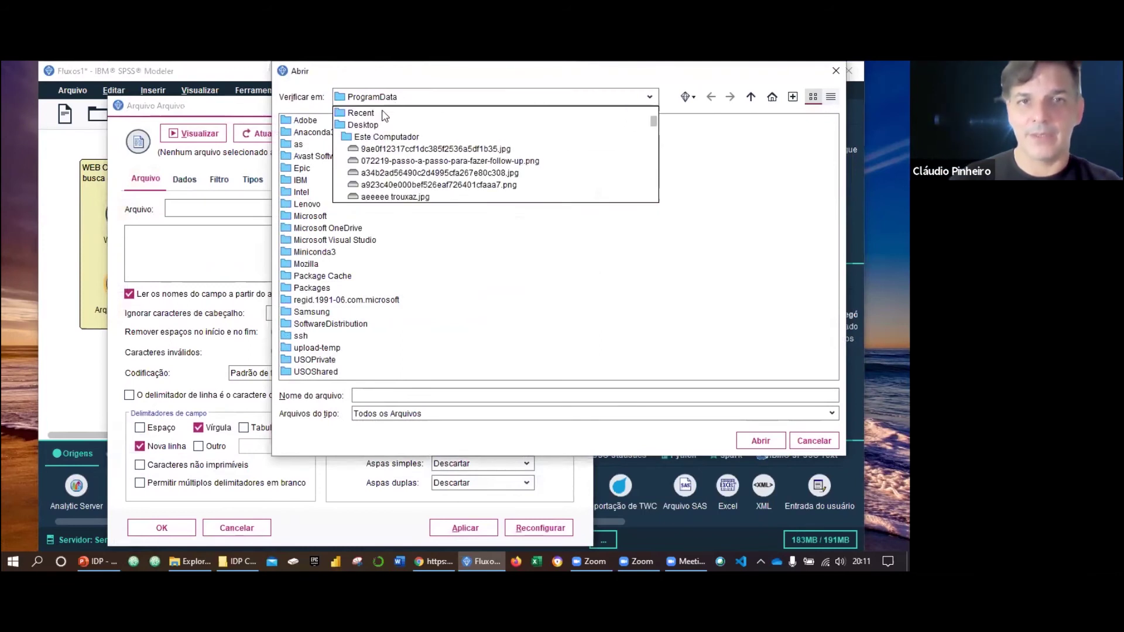
left_click(352, 125)
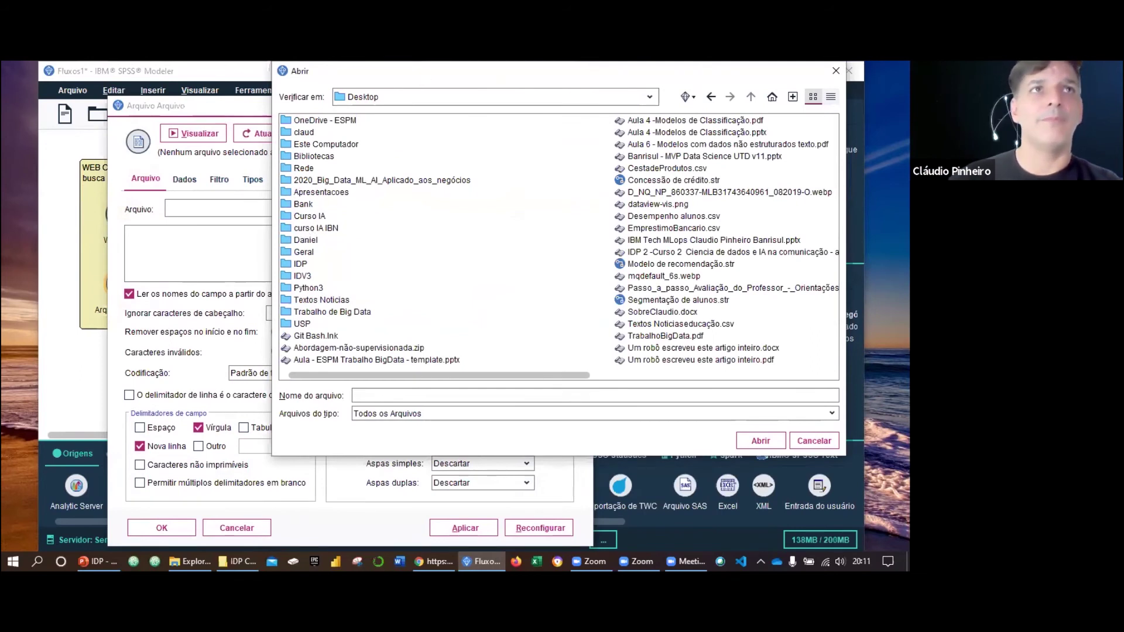
key("Escape")
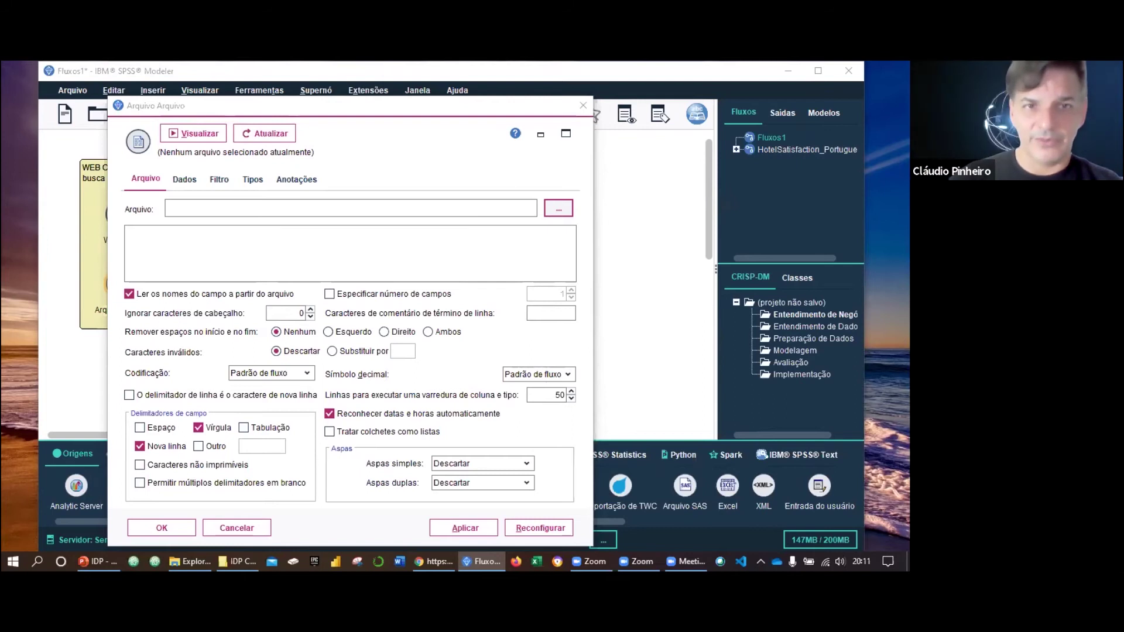
left_click(558, 207)
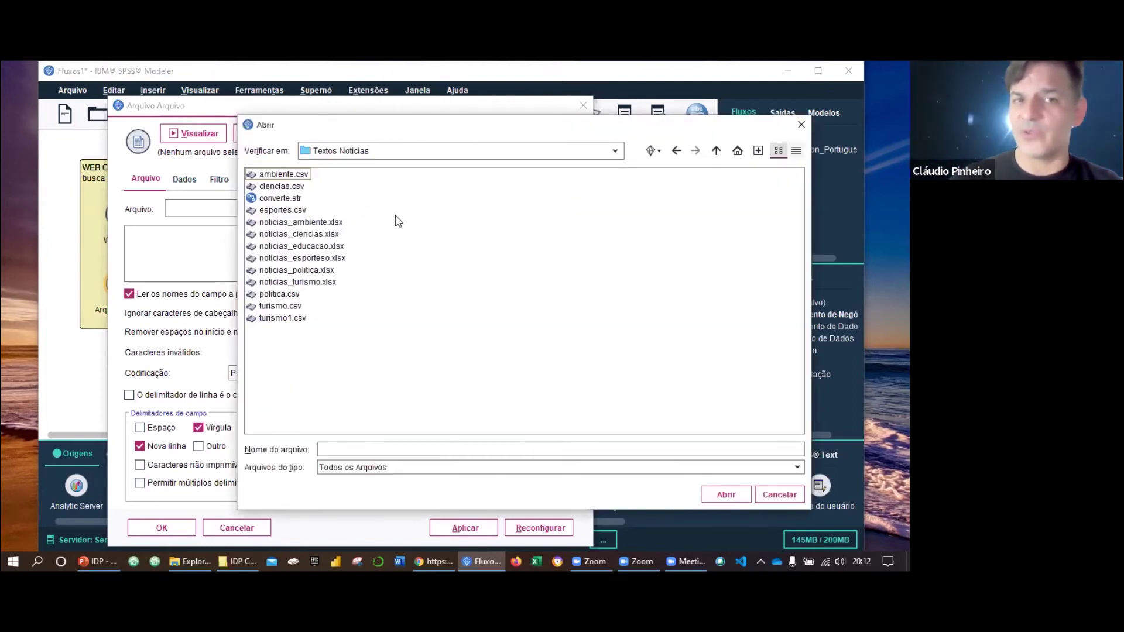
left_click(291, 298)
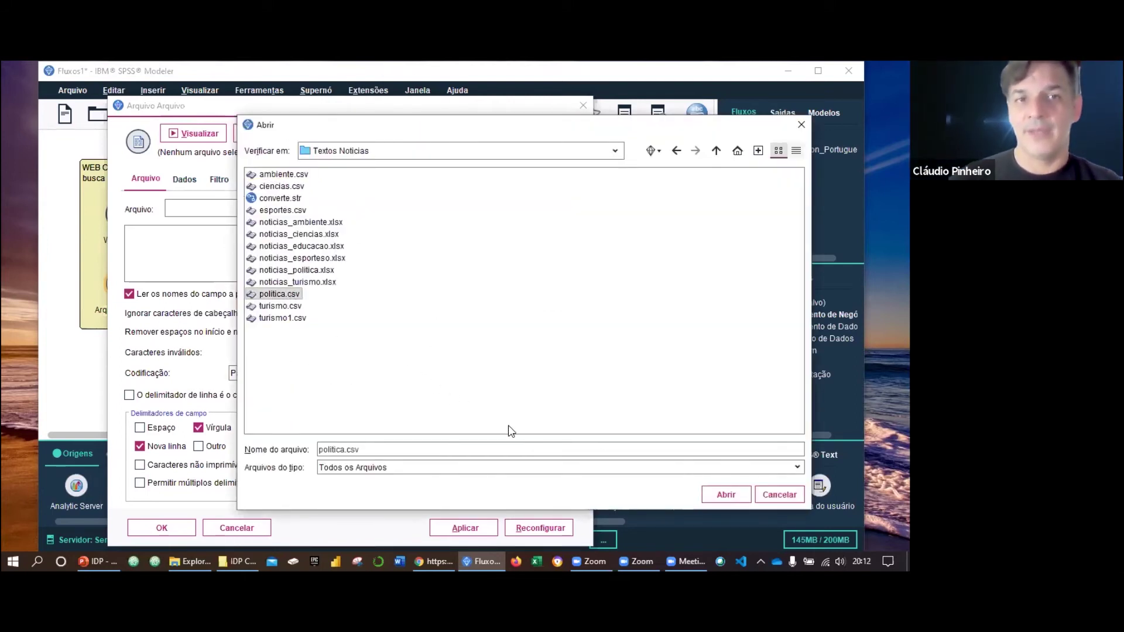
left_click(726, 495)
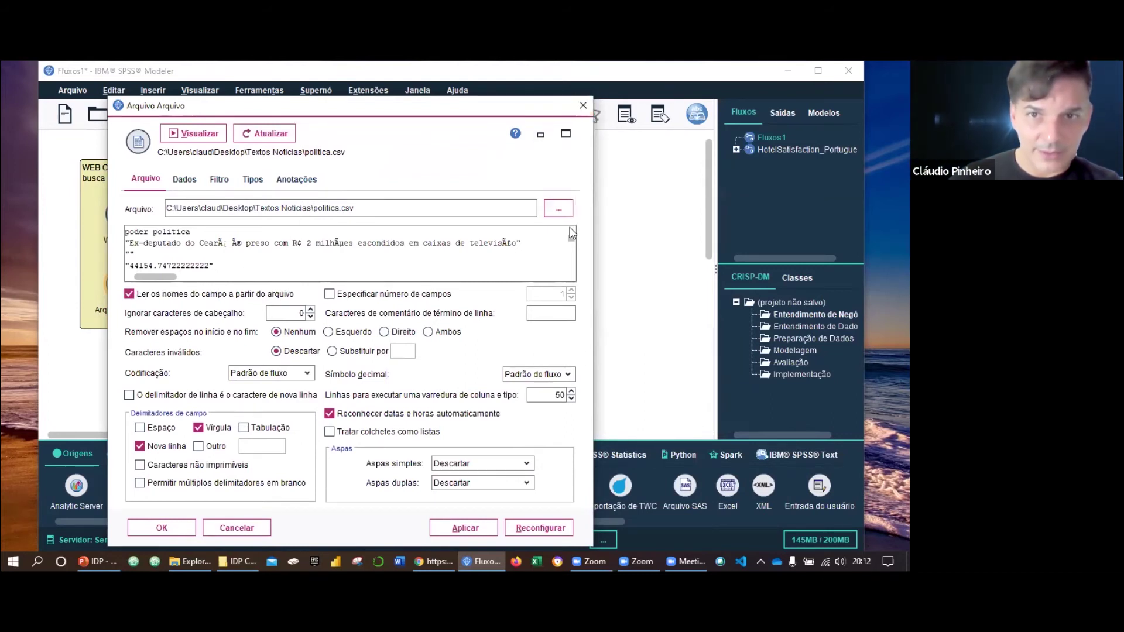
Review the file's text and double-quote options, and replace the comma and new-line field delimiters with the custom delimiter "|"
left_click_drag(573, 242, 573, 262)
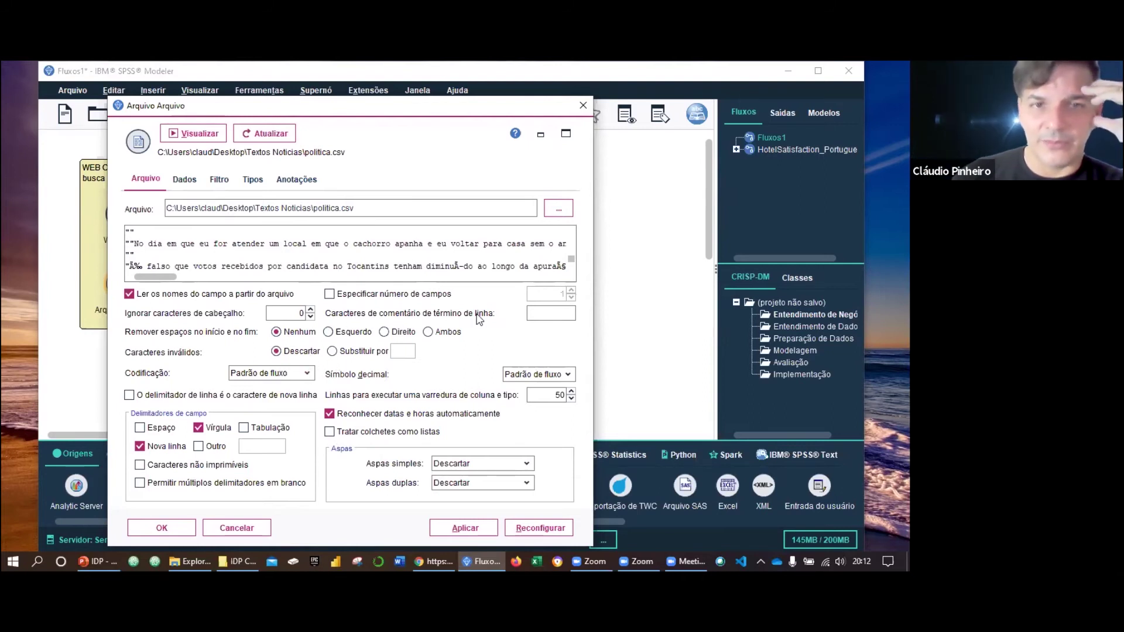
left_click(479, 486)
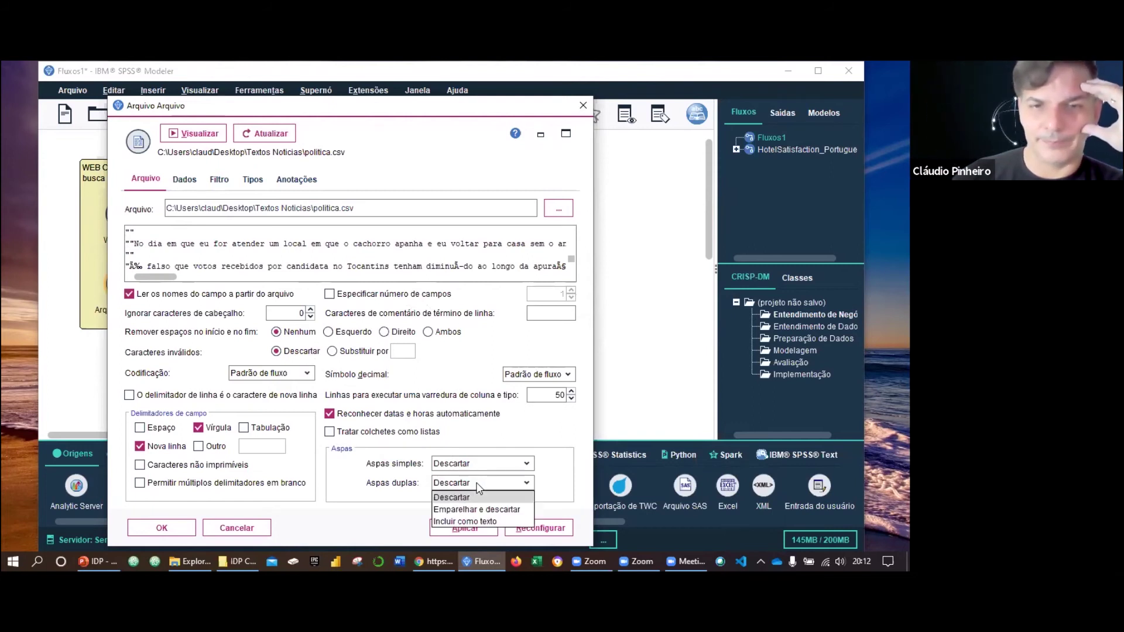
left_click(371, 489)
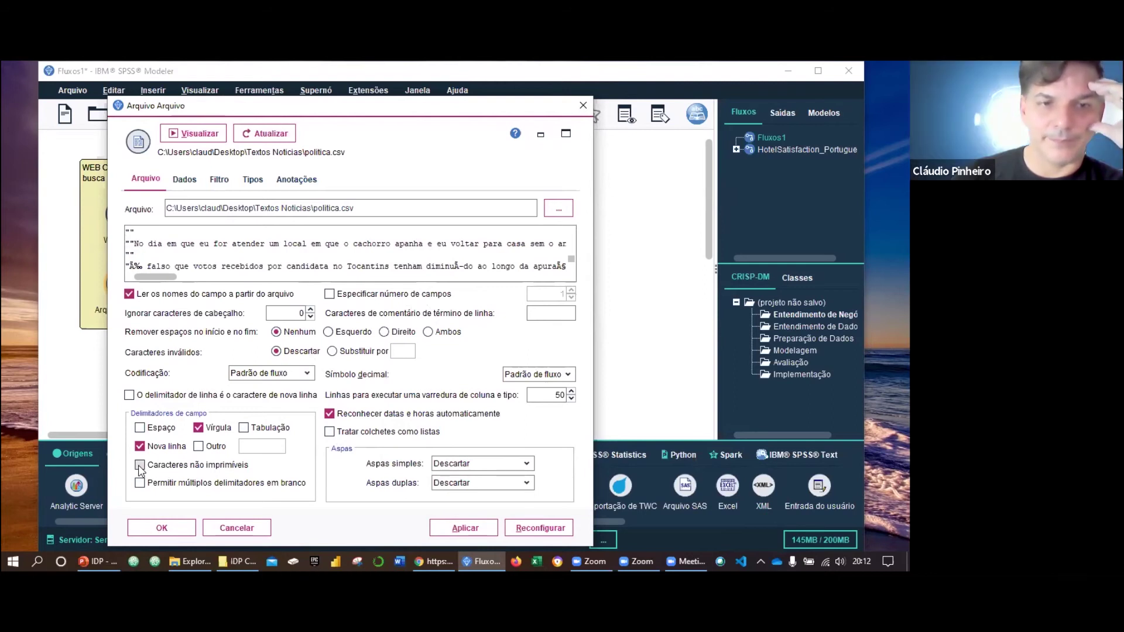
left_click(140, 430)
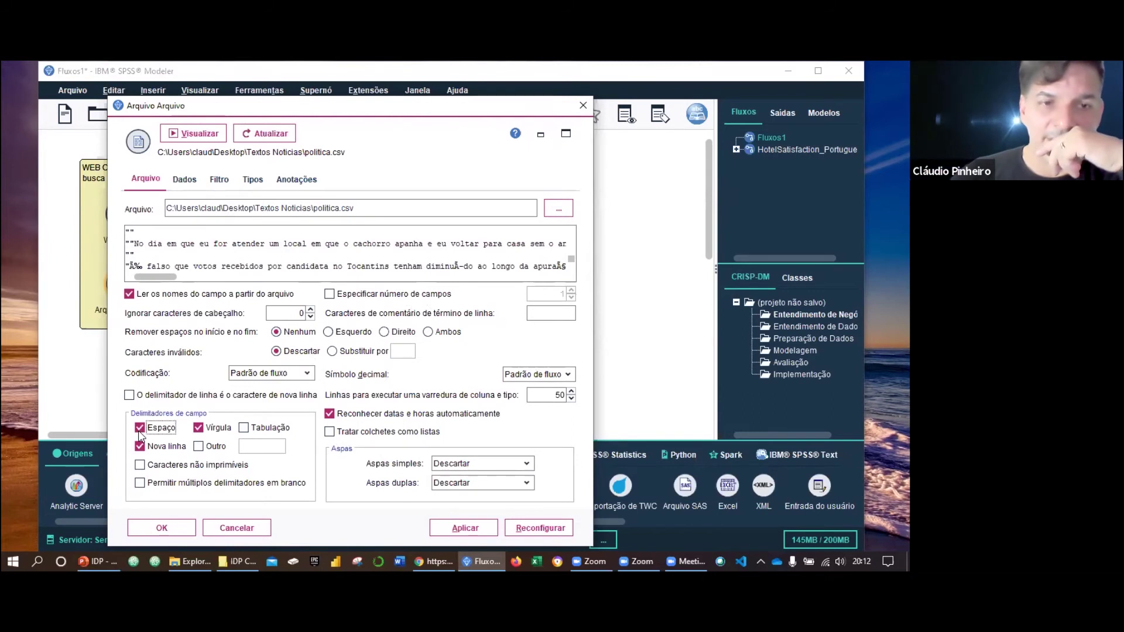
left_click(140, 446)
left_click(140, 429)
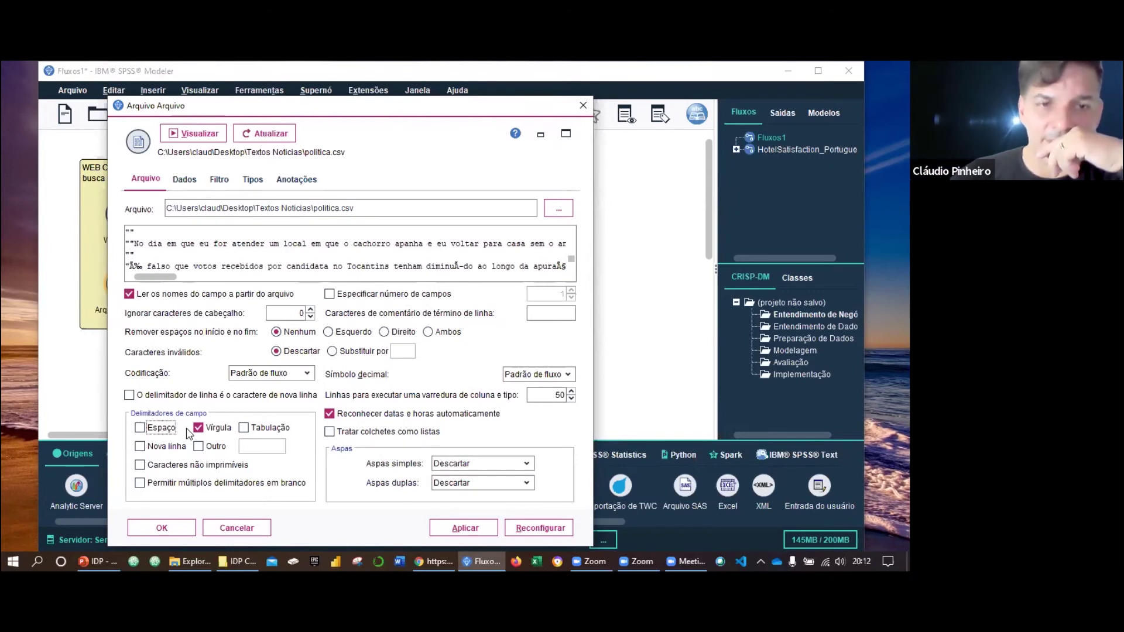
left_click(199, 428)
left_click(199, 446)
left_click(259, 446)
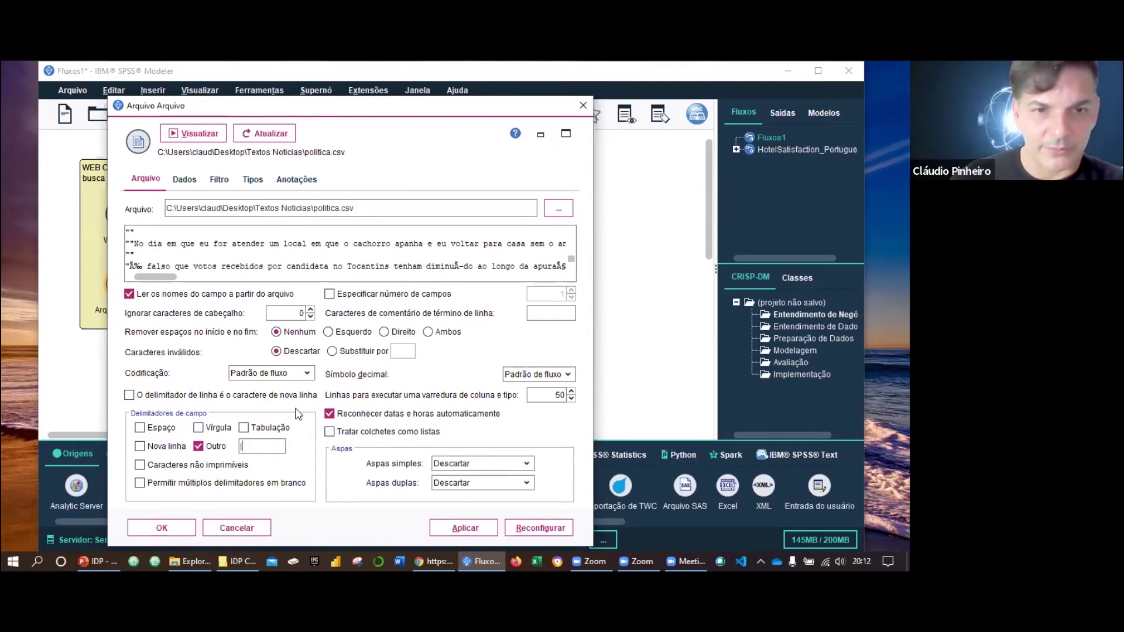
Try to preview the politica.csv records, check the stream's messages and general options, and close the node settings
left_click(199, 140)
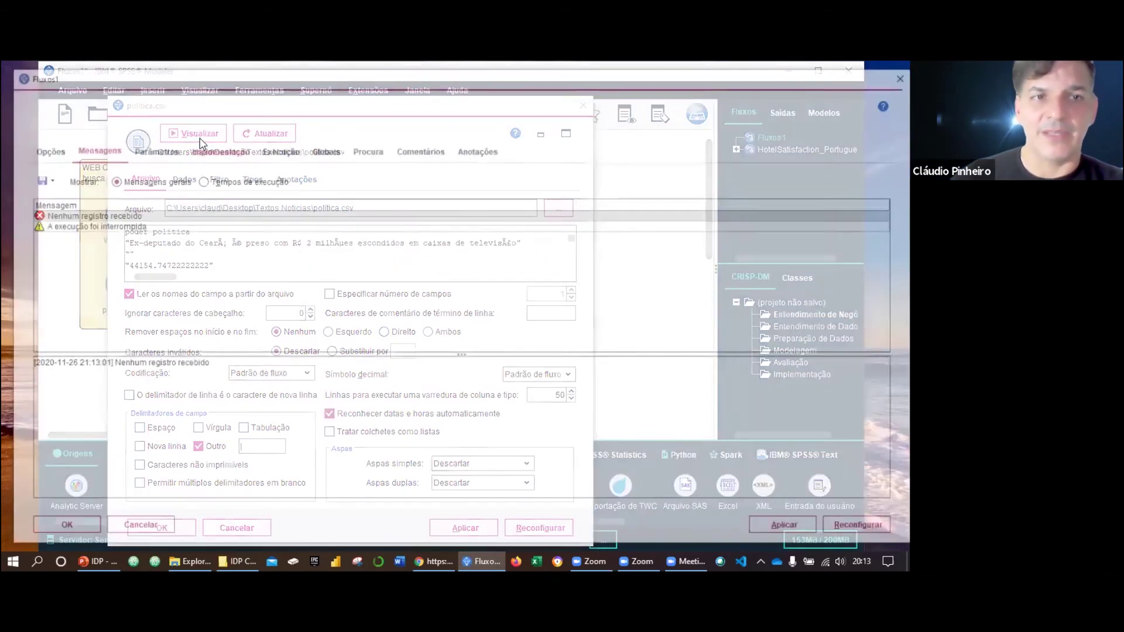
left_click_drag(876, 68, 785, 89)
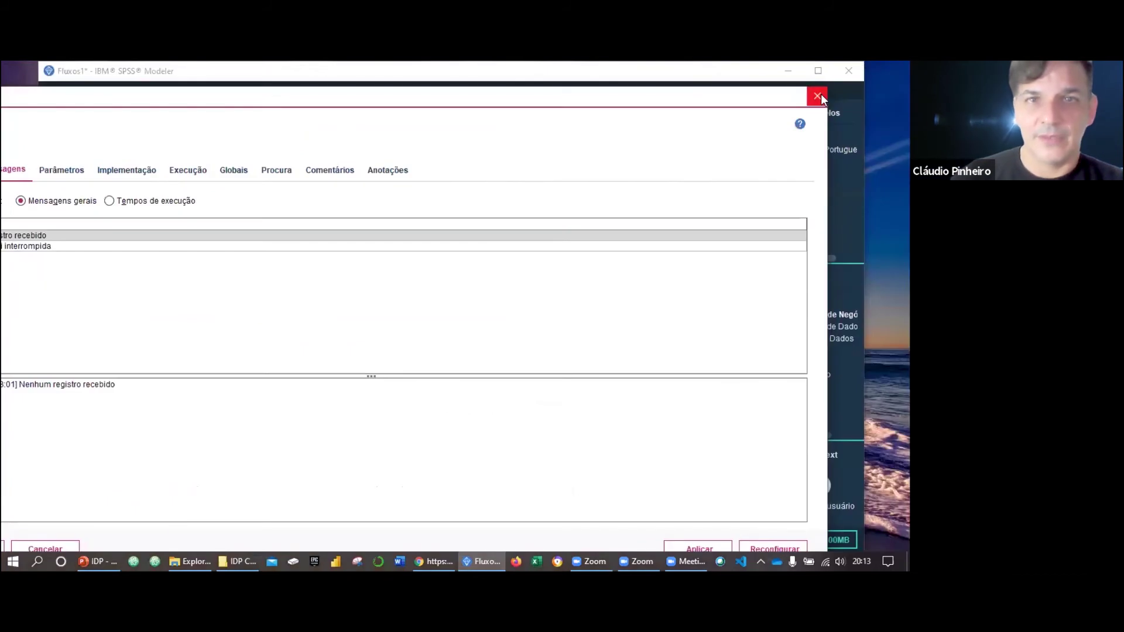
left_click(819, 96)
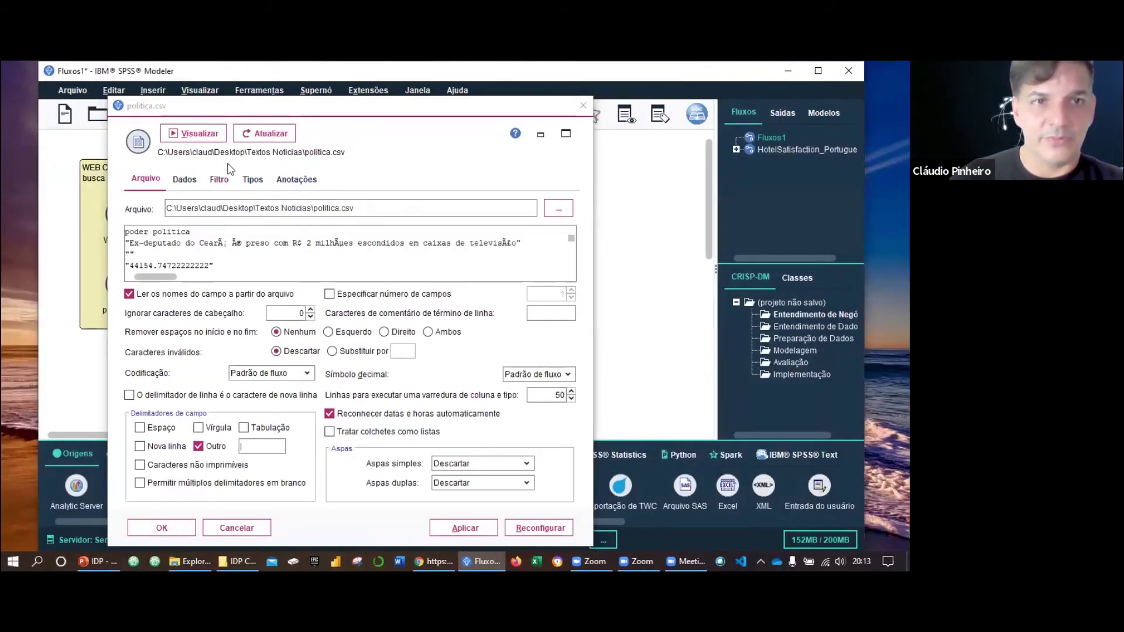
left_click(204, 135)
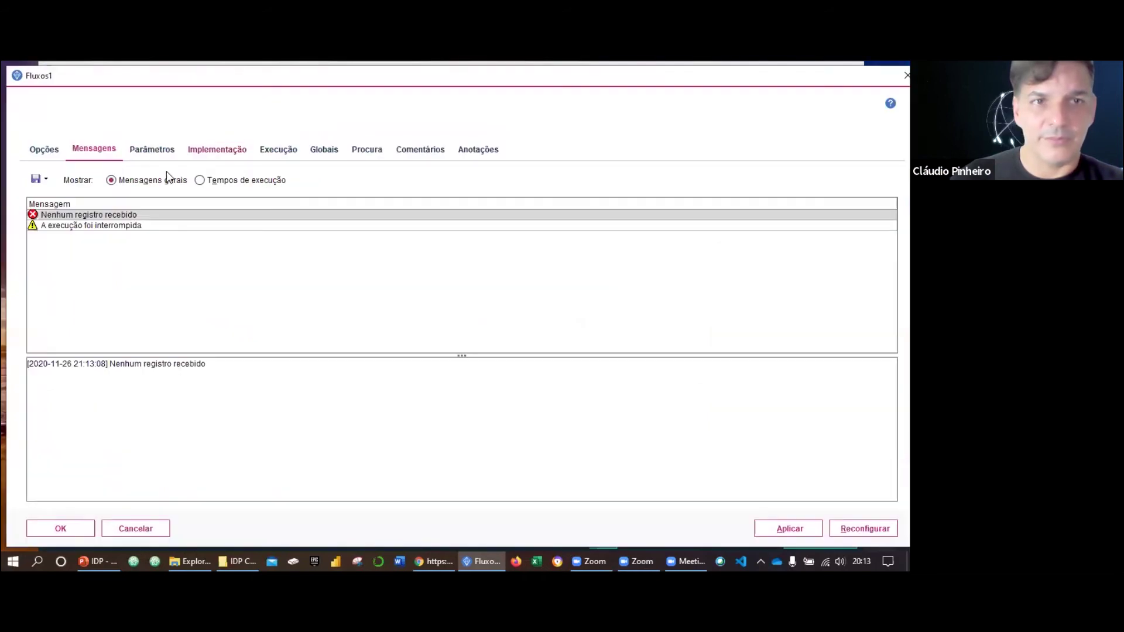
left_click(45, 150)
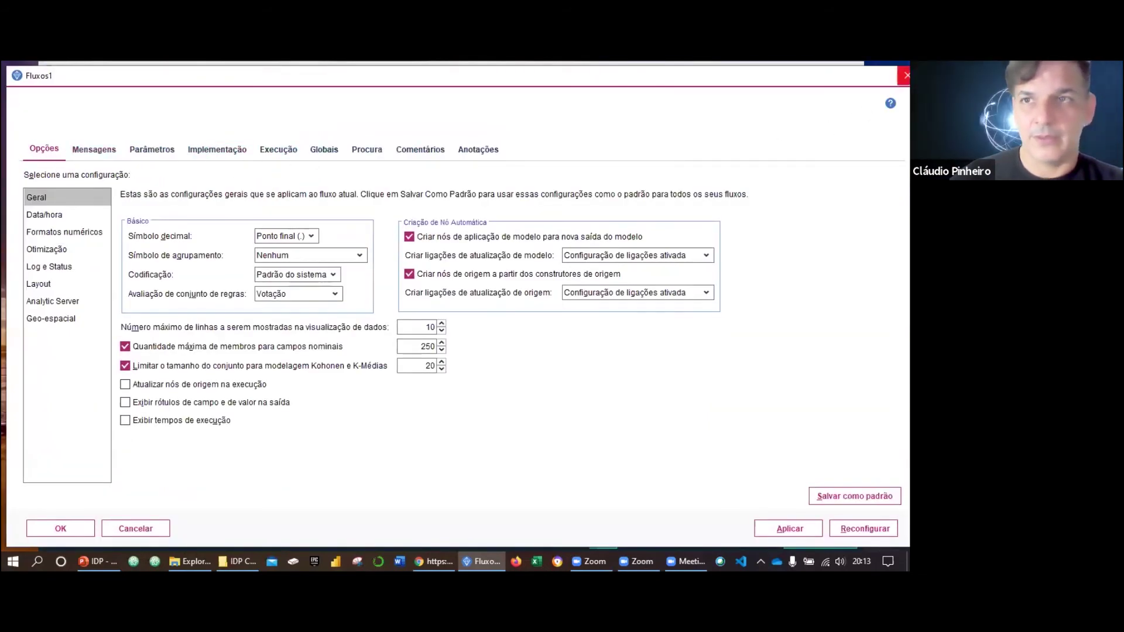
left_click(906, 75)
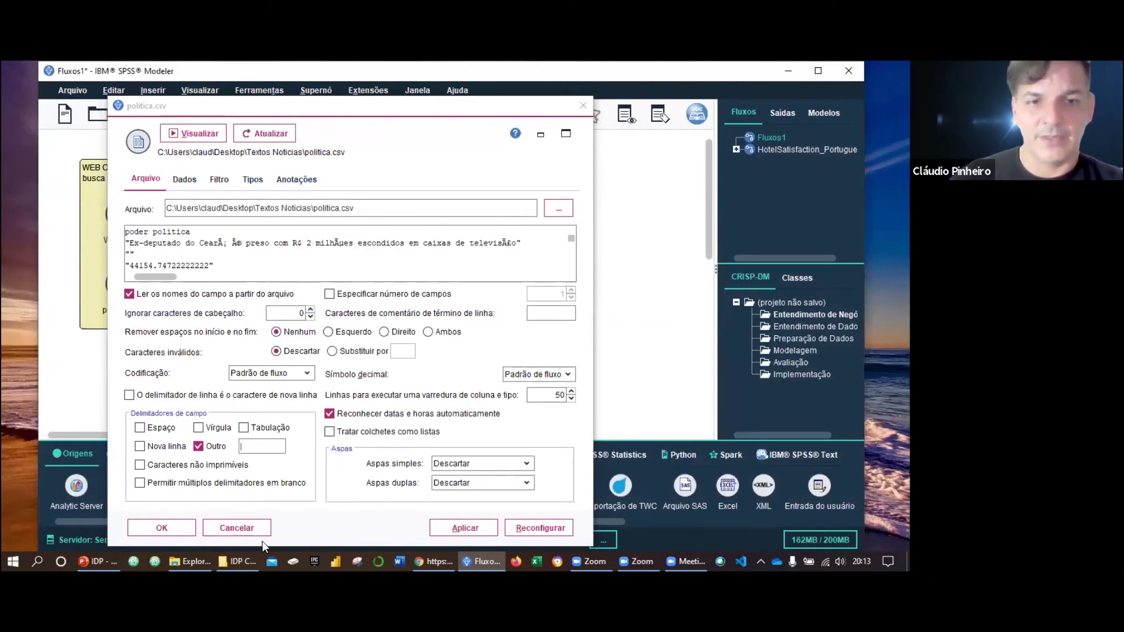
left_click(237, 528)
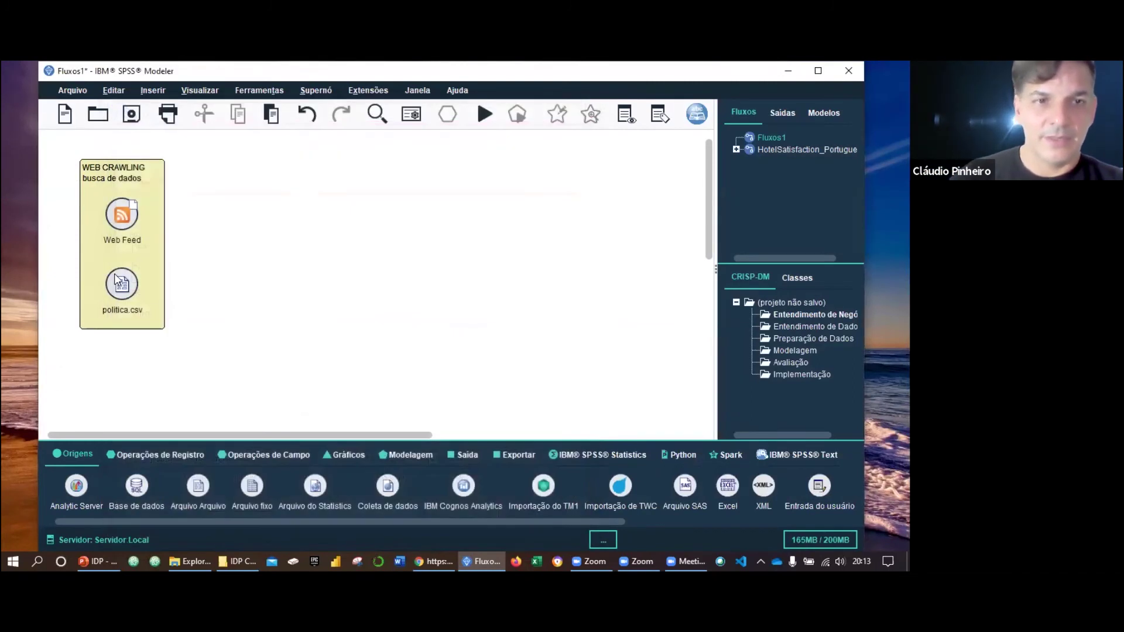
Try a second Arquivo Arquivo source node beside the WEB CRAWLING comment box with noticias_politica.xlsx as its input file
left_click(198, 489)
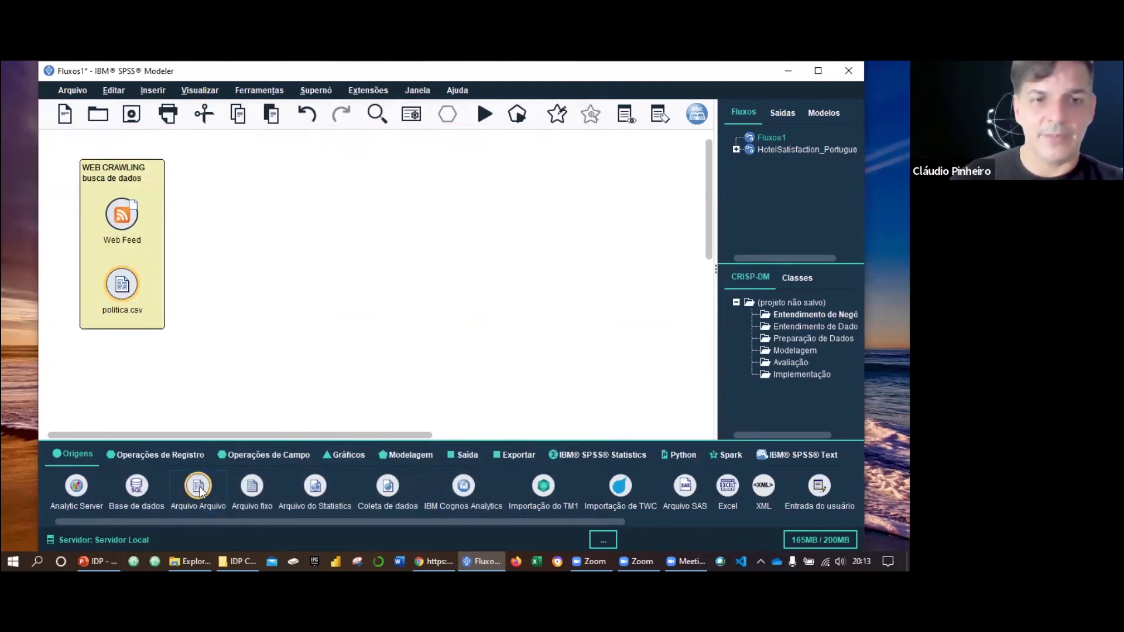
left_click_drag(199, 486, 248, 294)
double_click(248, 297)
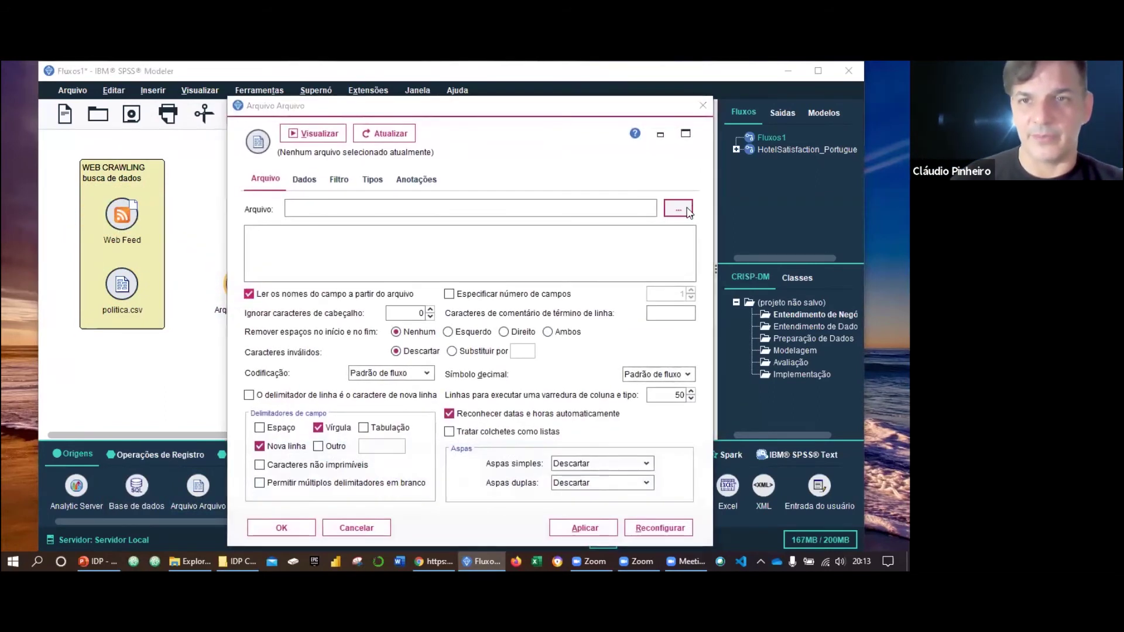
left_click(679, 210)
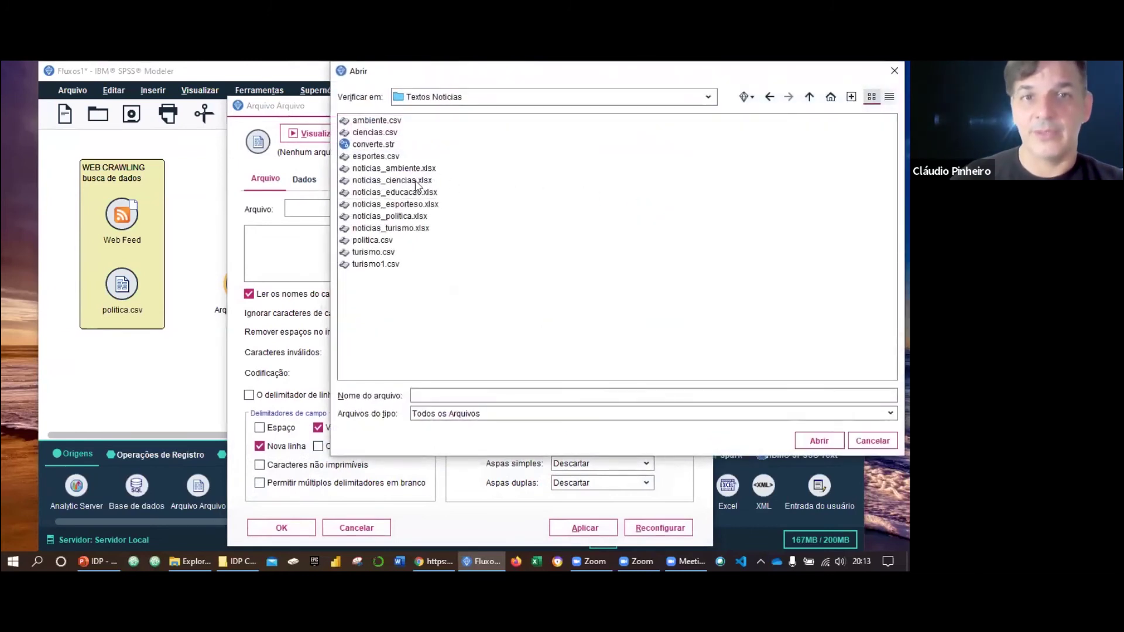
left_click(403, 216)
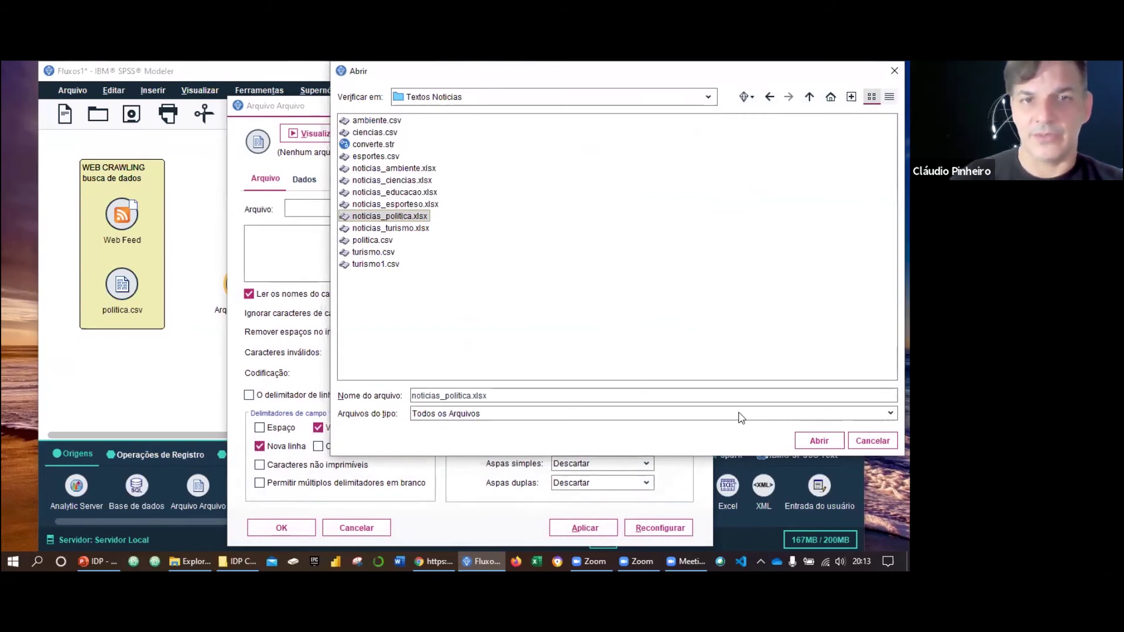
left_click(819, 440)
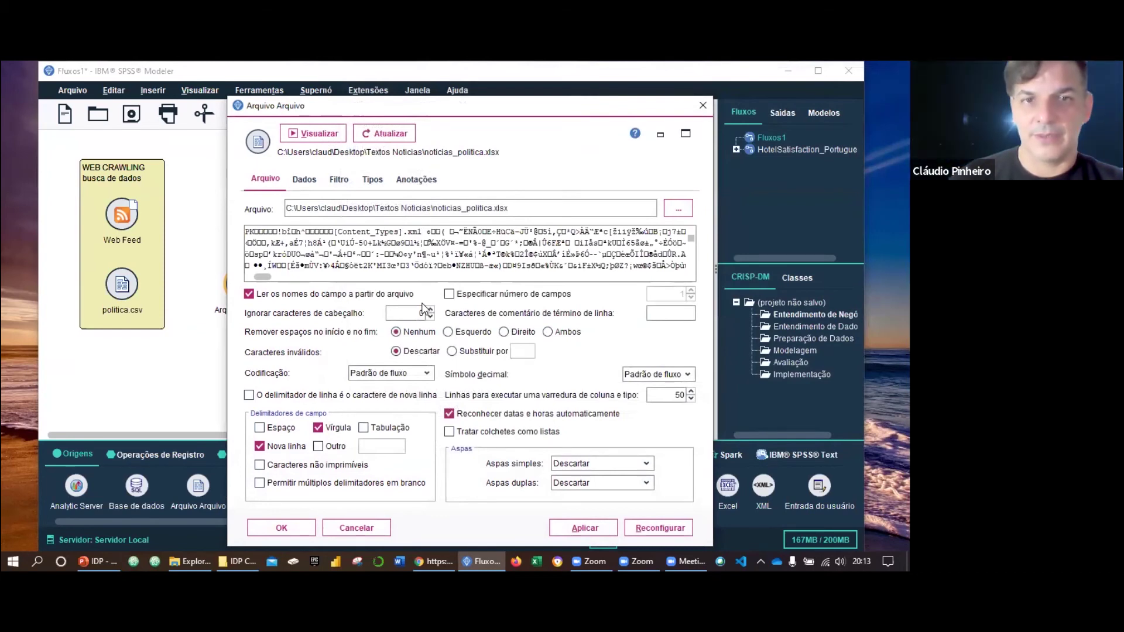
Set the noticias_politica.xlsx node's encoding to UTF-8 and replace the comma and new-line field delimiters with space and the custom delimiter "|"
left_click(425, 373)
left_click(407, 412)
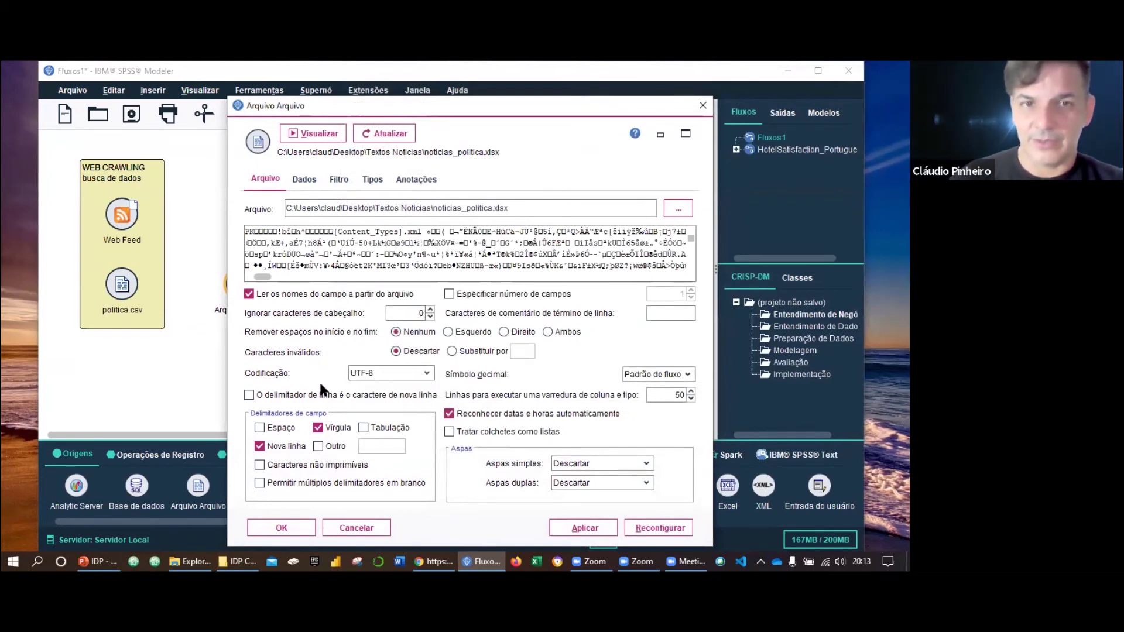
left_click(326, 428)
left_click(276, 450)
left_click(275, 431)
left_click(346, 448)
left_click(372, 447)
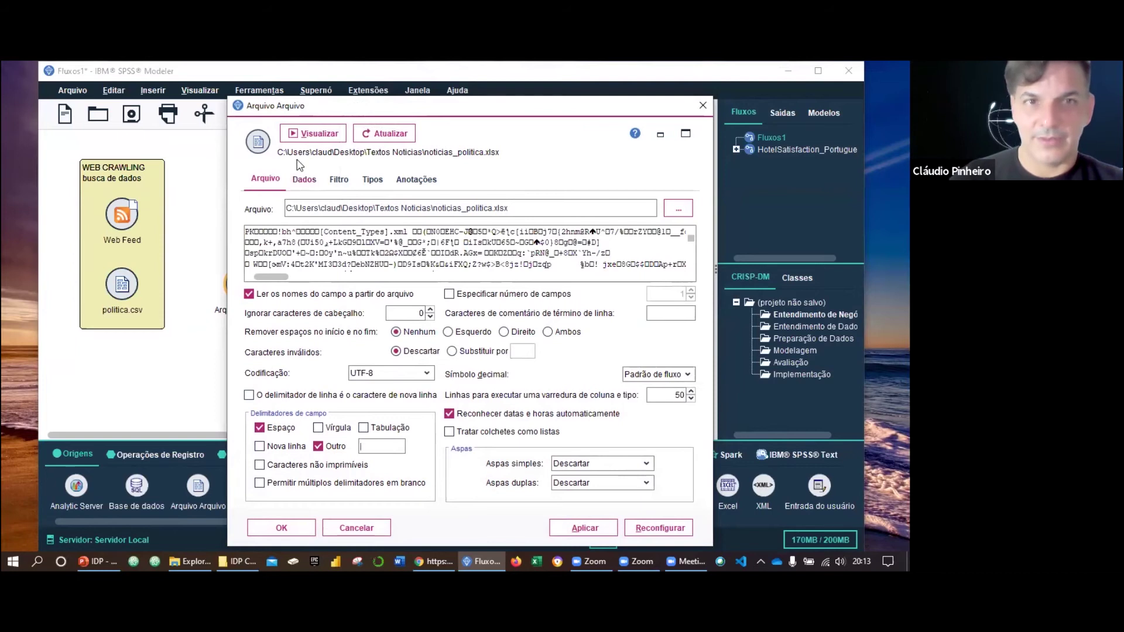
Try to preview the noticias_politica.xlsx records, then close the settings and remove this Arquivo Arquivo node from the stream
left_click(309, 134)
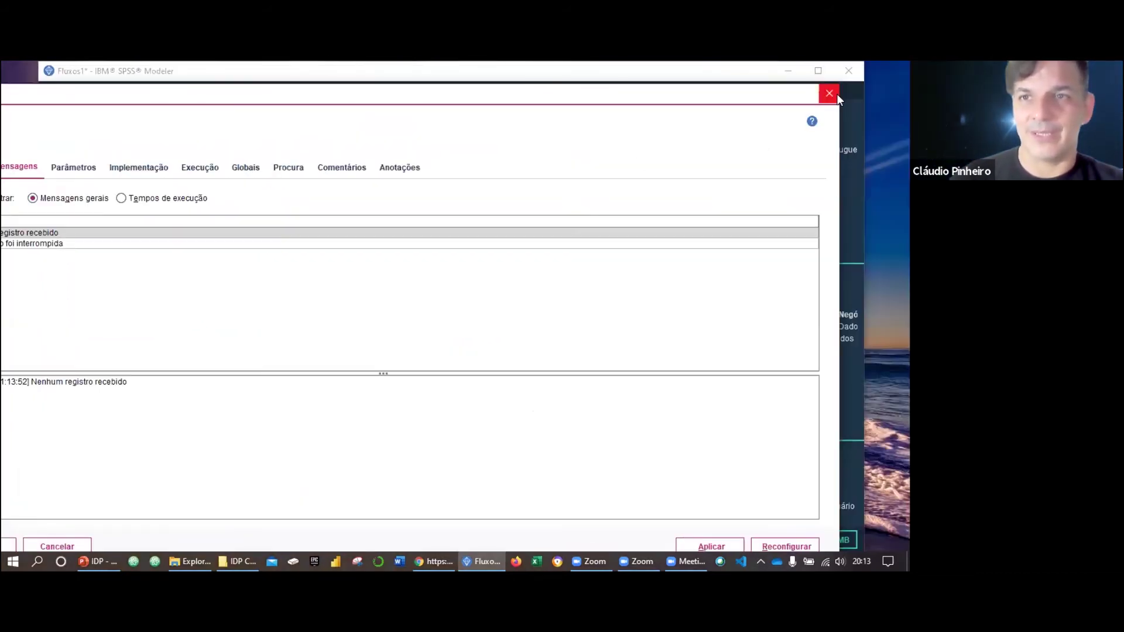
left_click(838, 94)
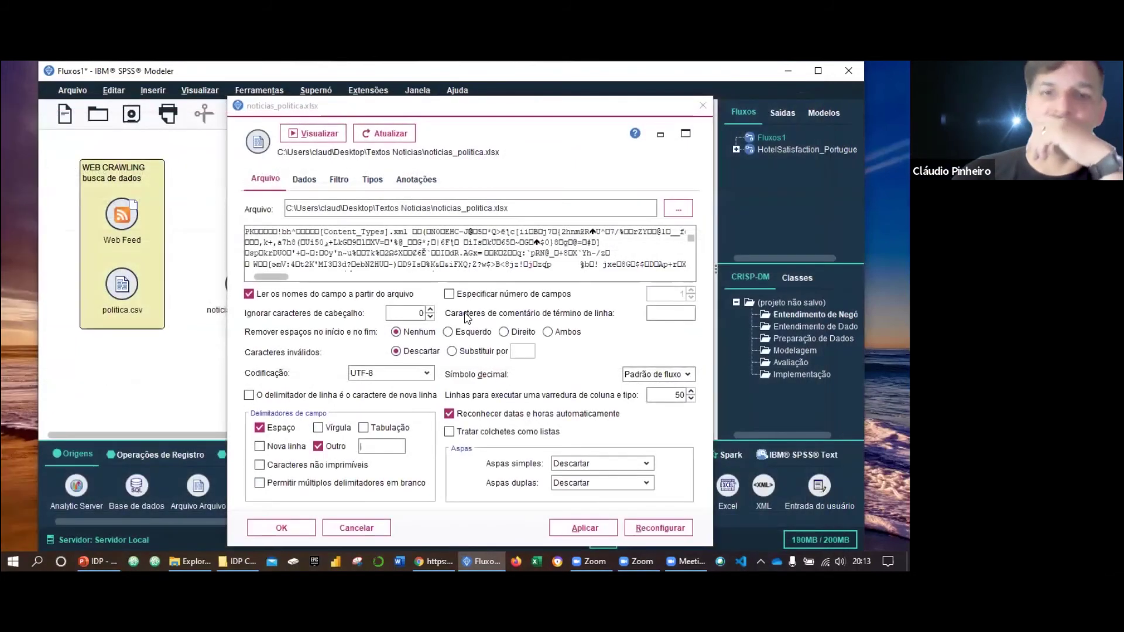
left_click(703, 107)
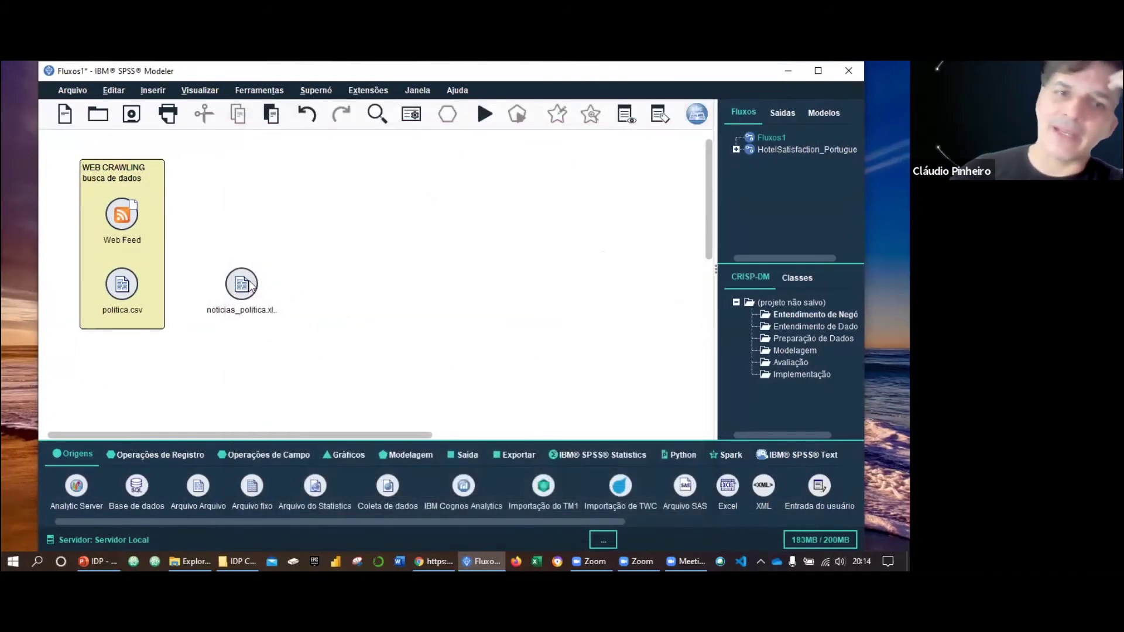
left_click(251, 285)
key("ctrl+z")
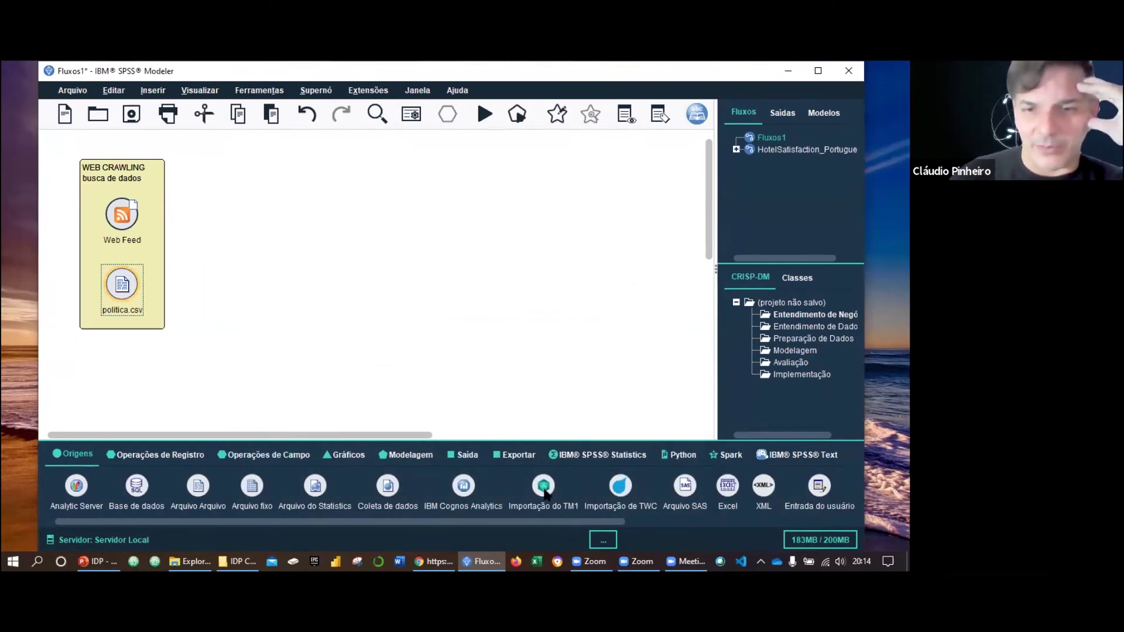
Add an Excel source node to the stream and import noticias_politica.xlsx from the Textos Noticias folder
left_click_drag(730, 490, 244, 275)
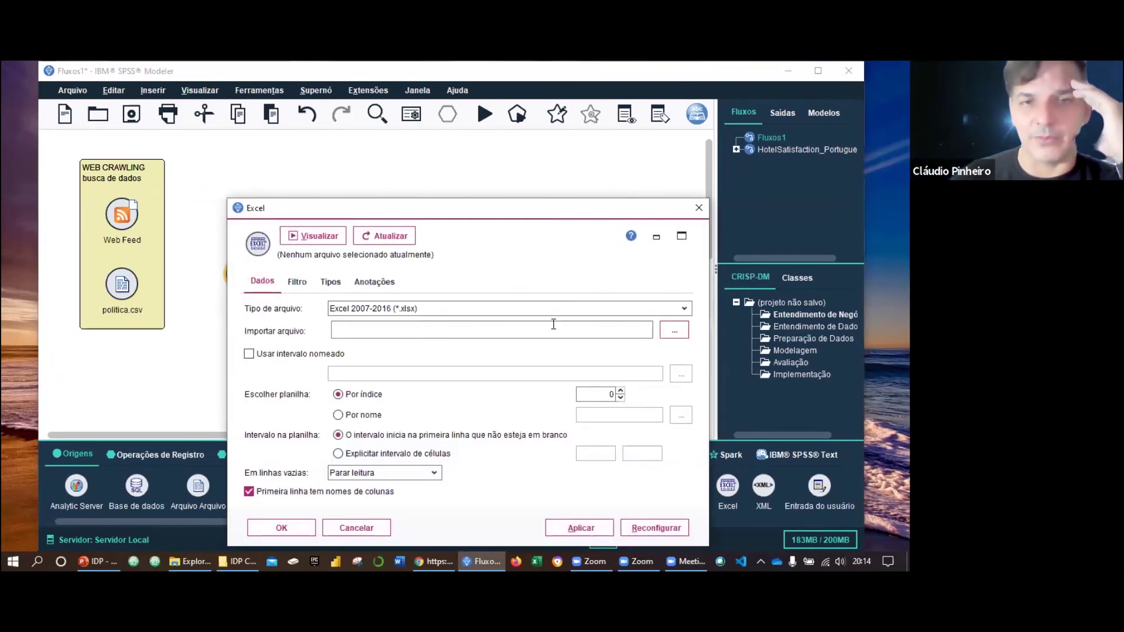
left_click(674, 330)
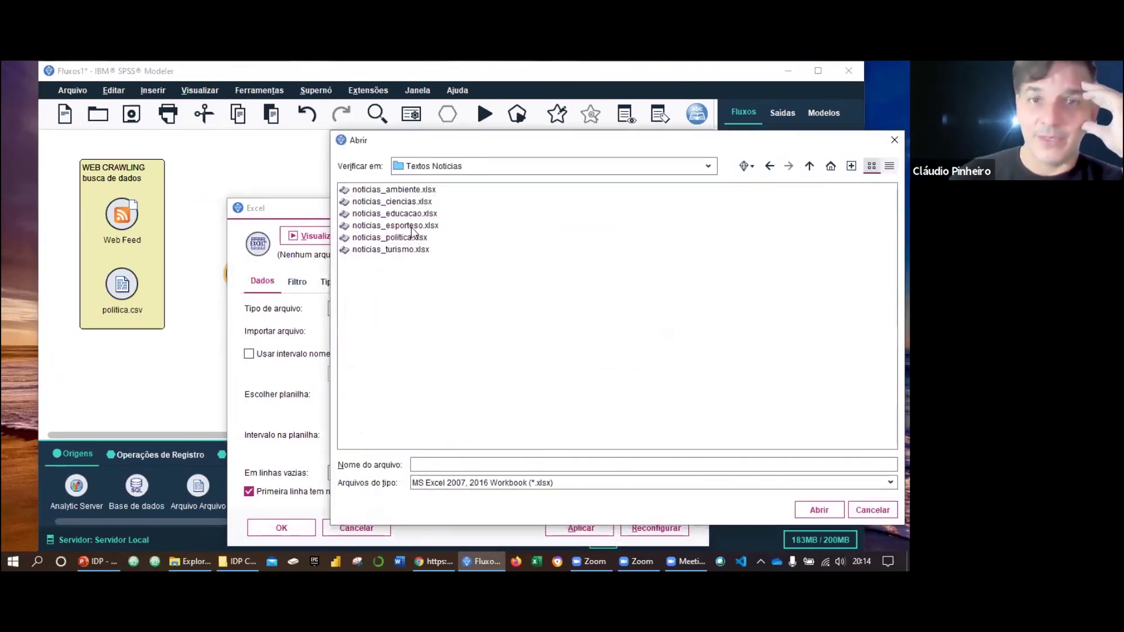
left_click(403, 240)
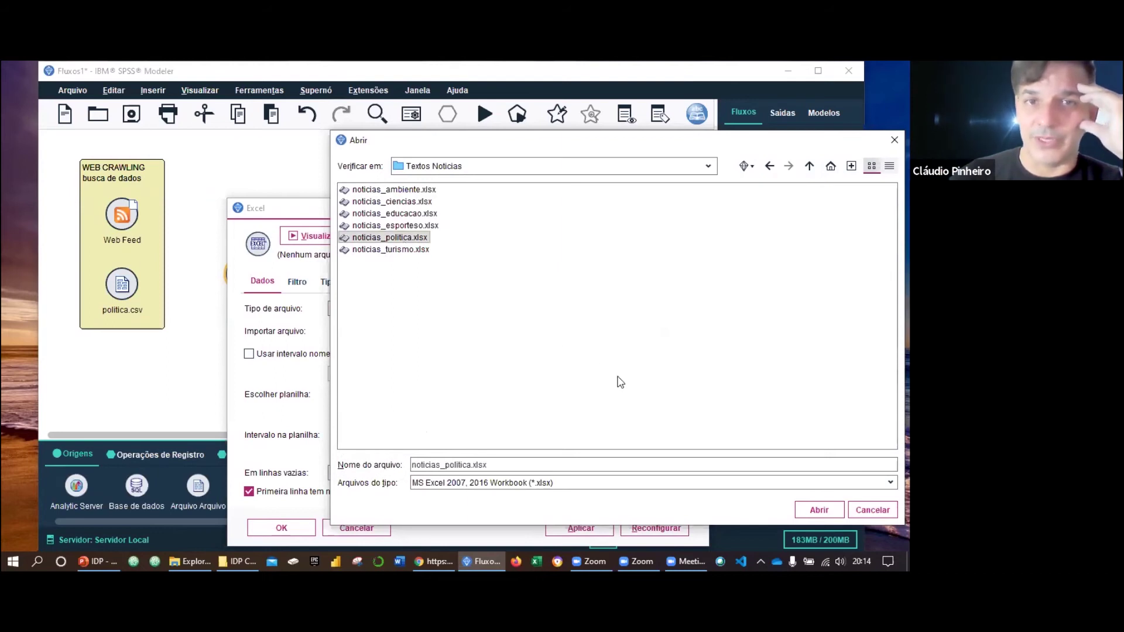
left_click(819, 510)
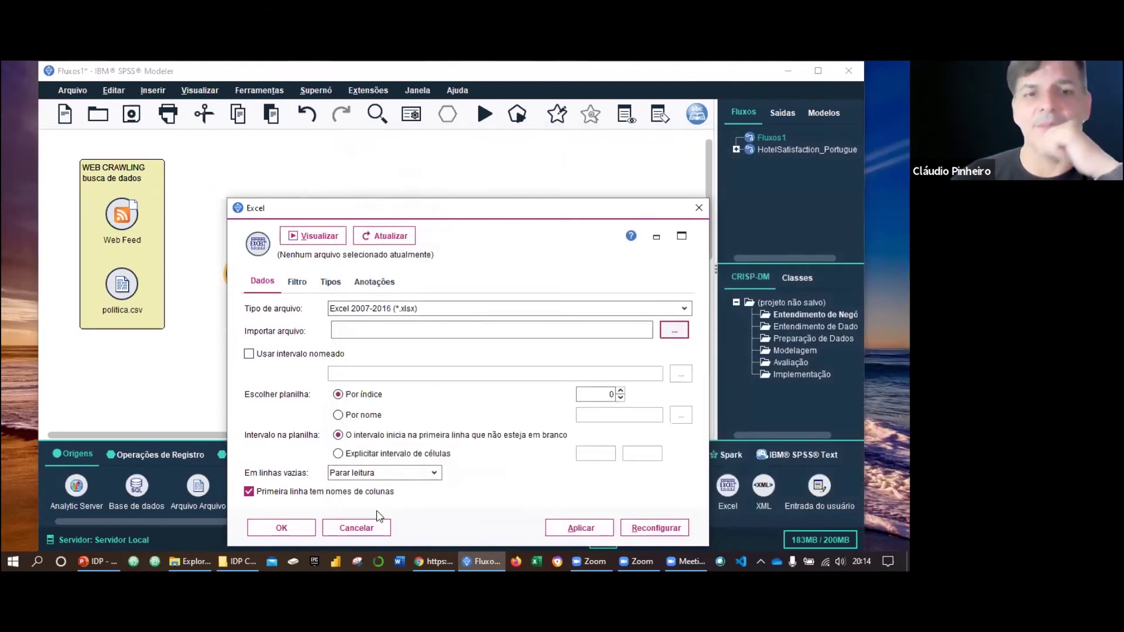
Preview the records the Excel node reads from noticias_politica.xlsx, and close the preview and the node settings
left_click(317, 237)
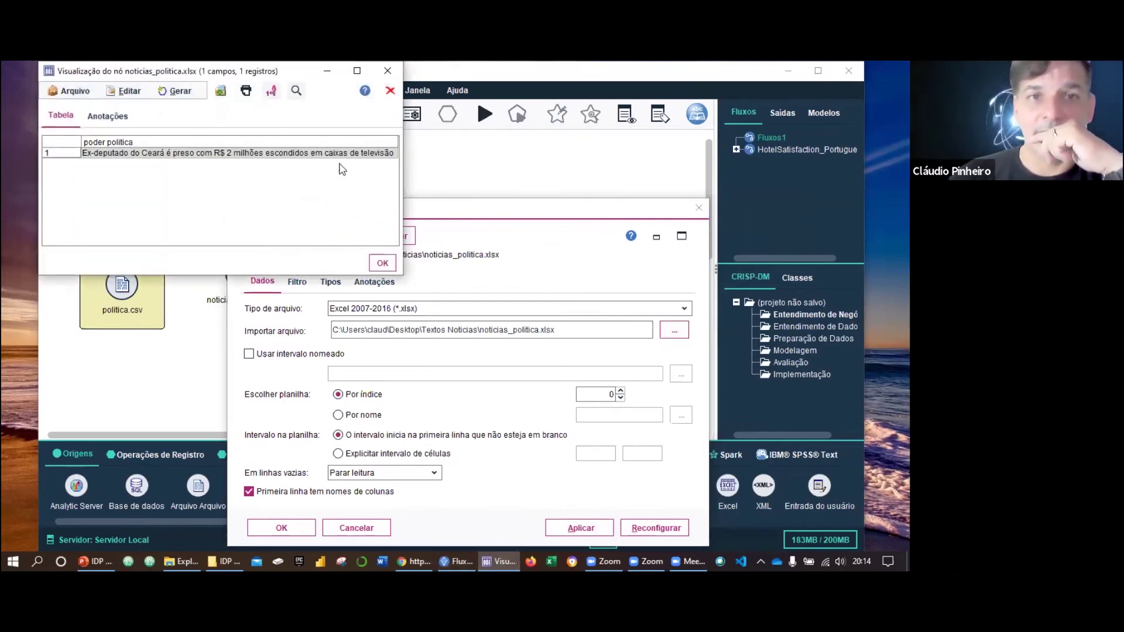
left_click(393, 76)
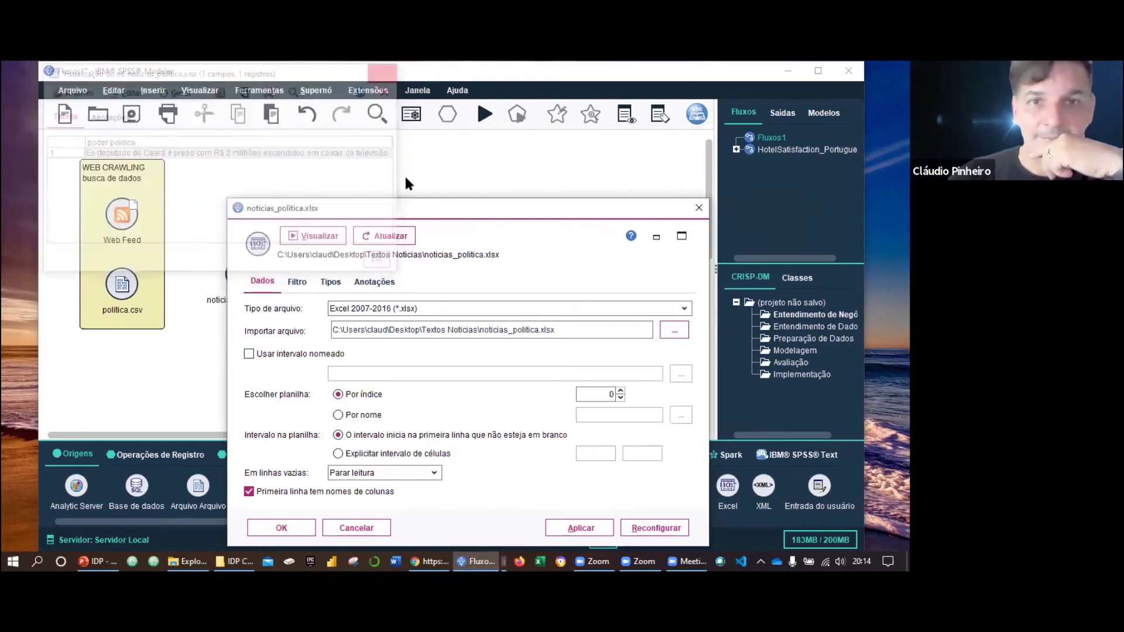
left_click(698, 210)
Place the noticias_politica.xlsx Excel node below the WEB CRAWLING comment box and review the politica.csv node's import settings
left_click_drag(243, 275, 234, 215)
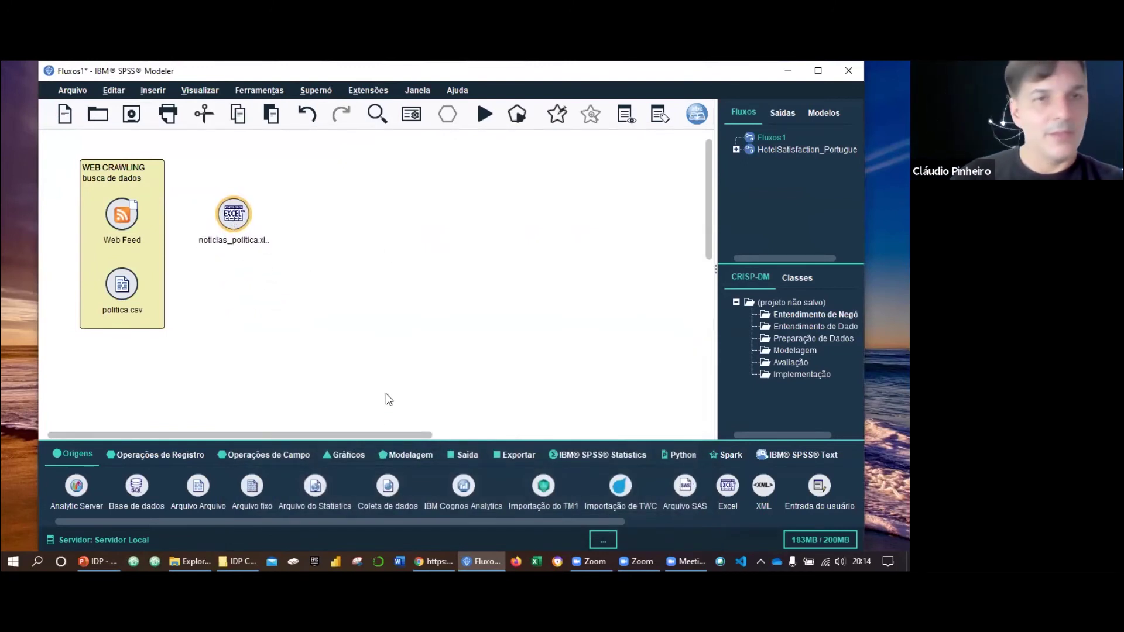
left_click_drag(231, 237, 223, 307)
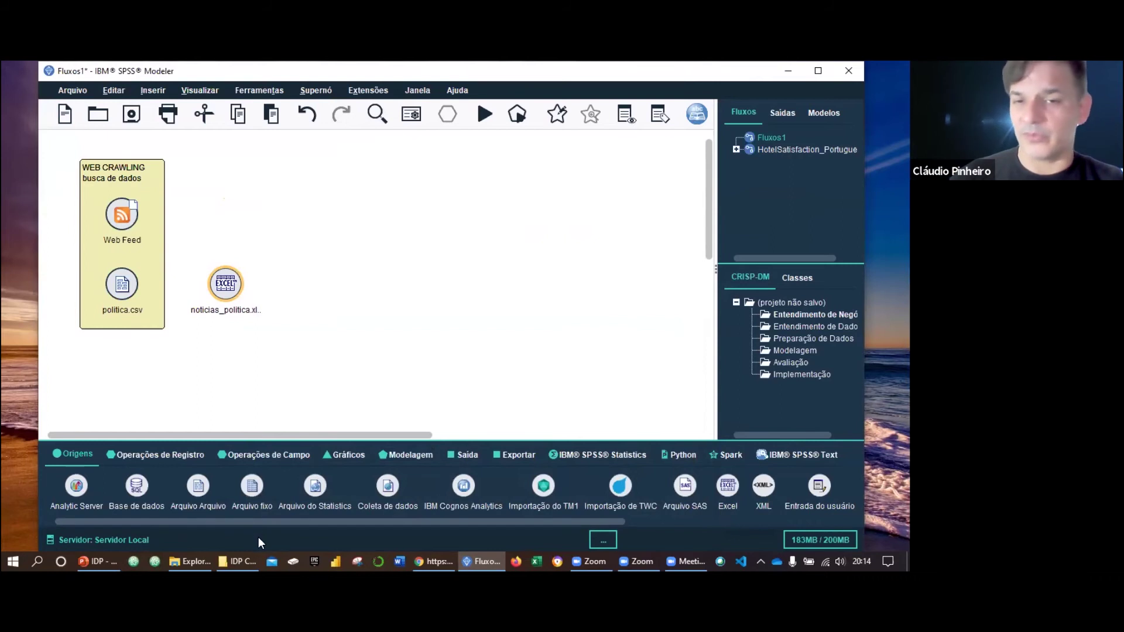
left_click_drag(225, 290, 122, 387)
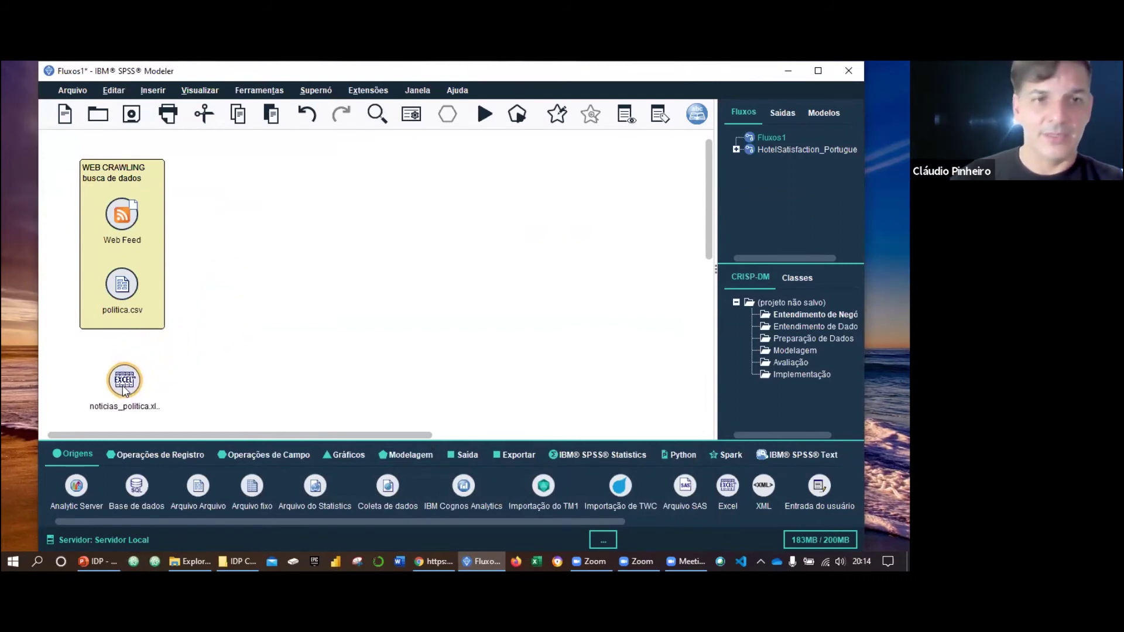
double_click(130, 291)
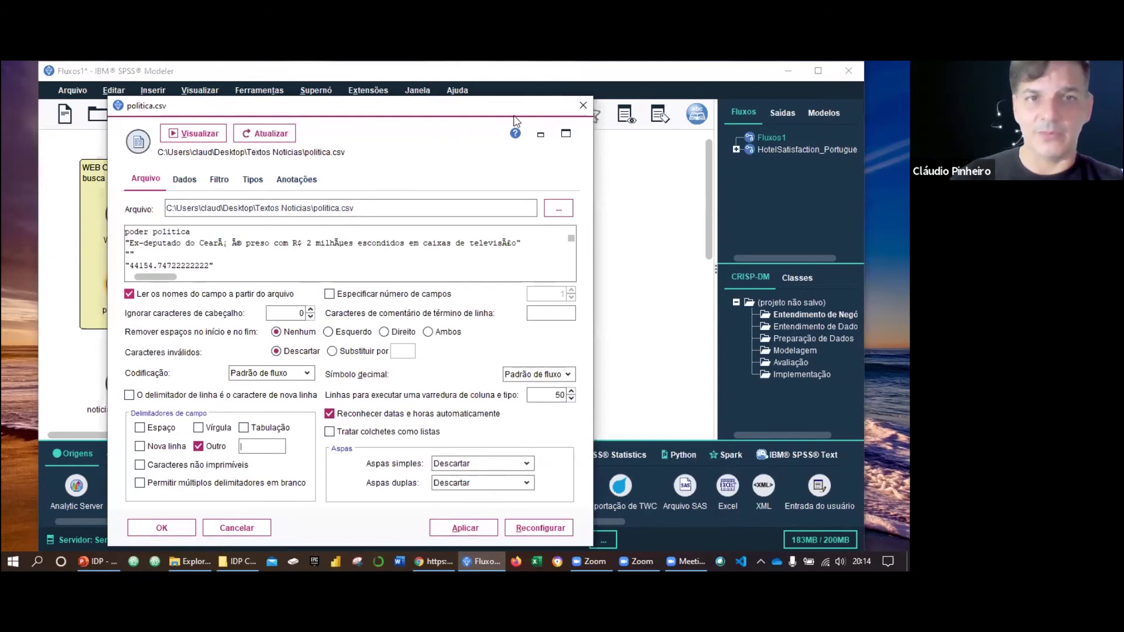
left_click(583, 105)
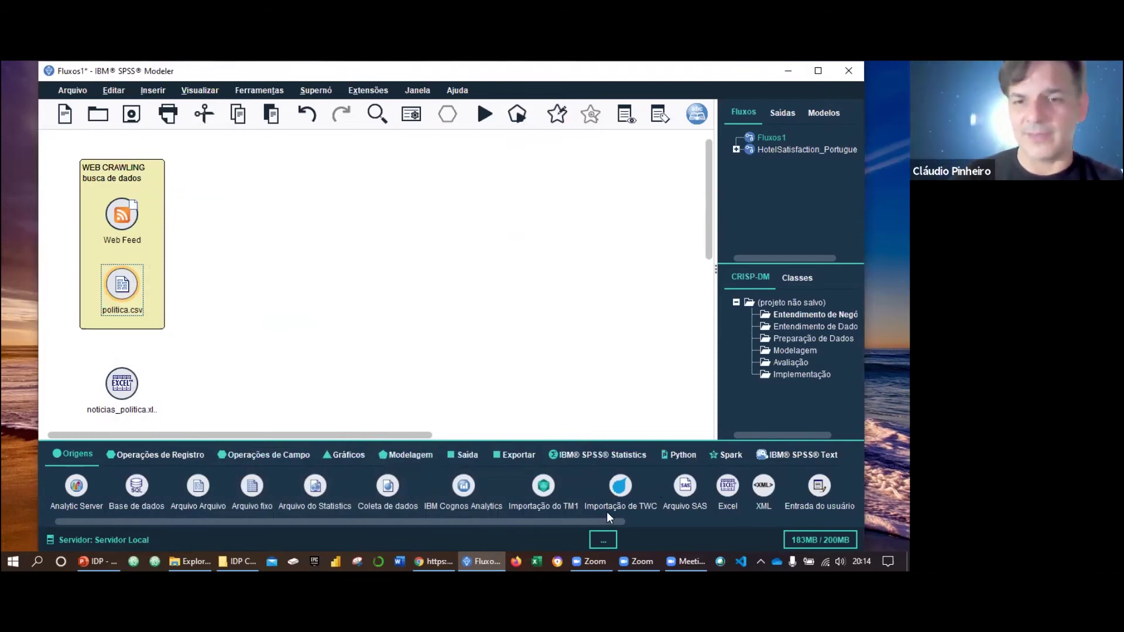
Add a Mineração de texto node from IBM SPSS Text Analytics, connected to politica.csv, and move it farther away from the comment box
left_click_drag(602, 521, 805, 470)
left_click(809, 457)
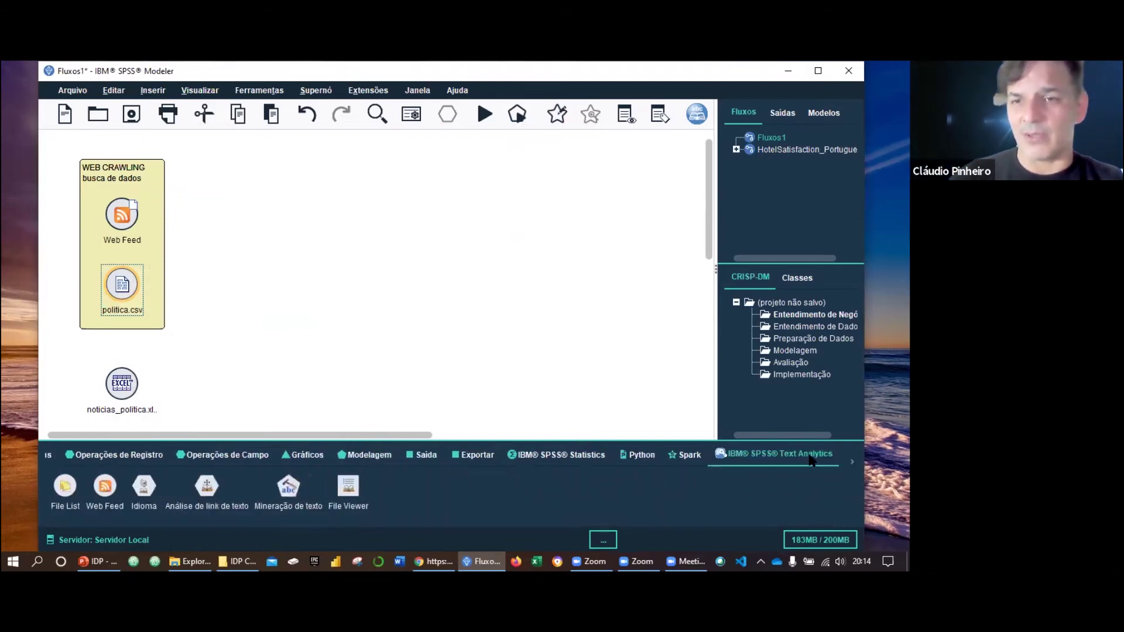
left_click(286, 487)
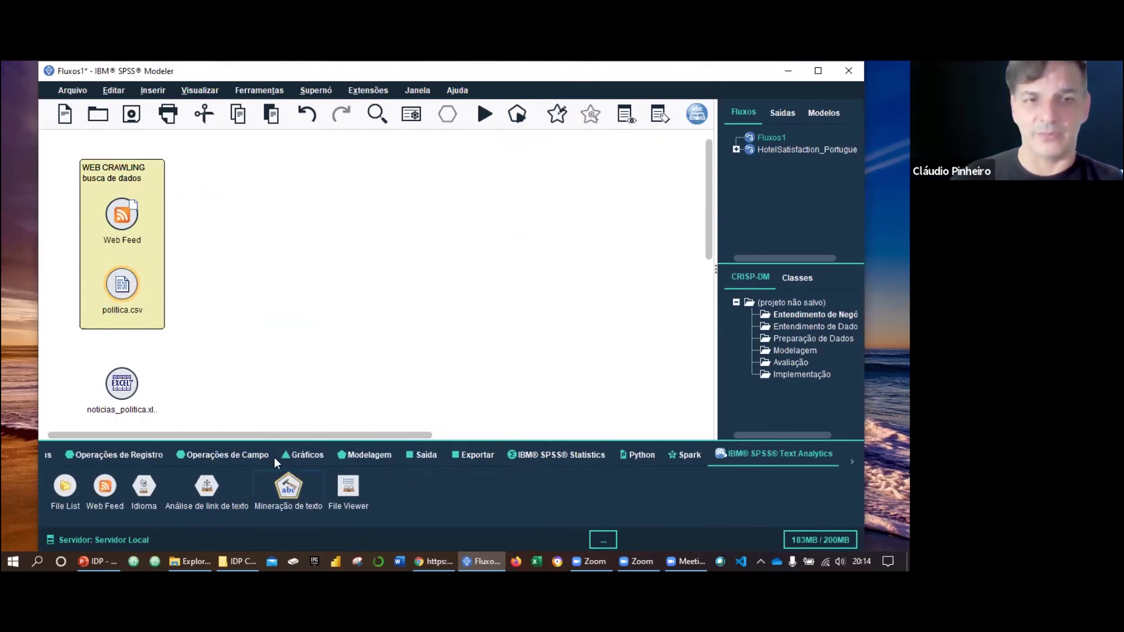
double_click(288, 487)
left_click_drag(186, 285, 333, 287)
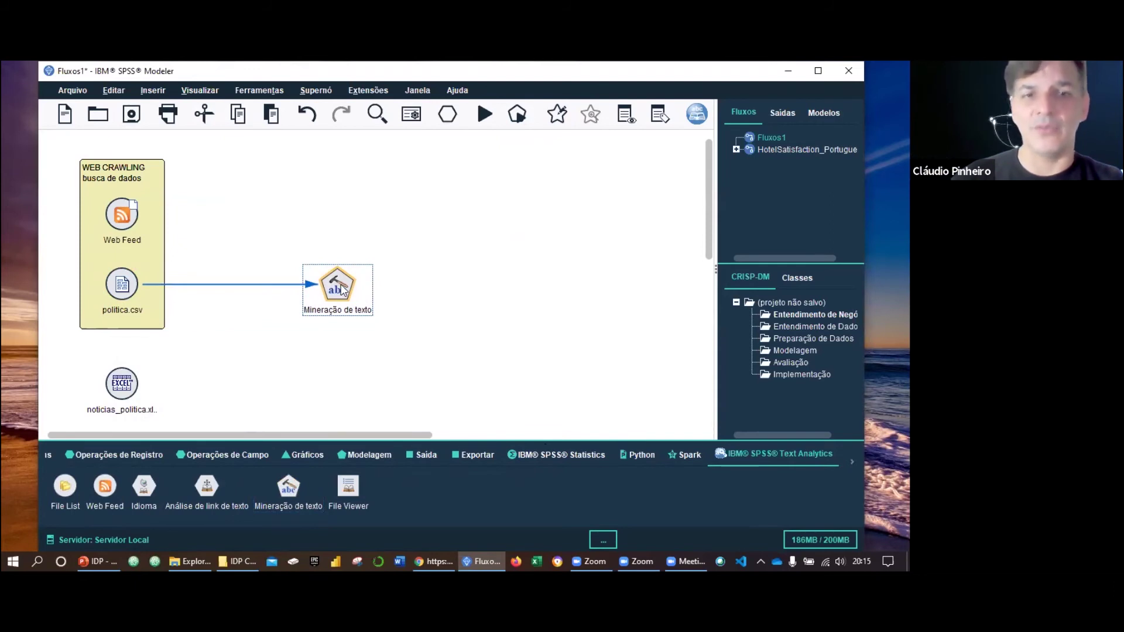
Try to choose a text field from politica.csv in the Mineração de texto node, check the document types, and close its settings
double_click(342, 289)
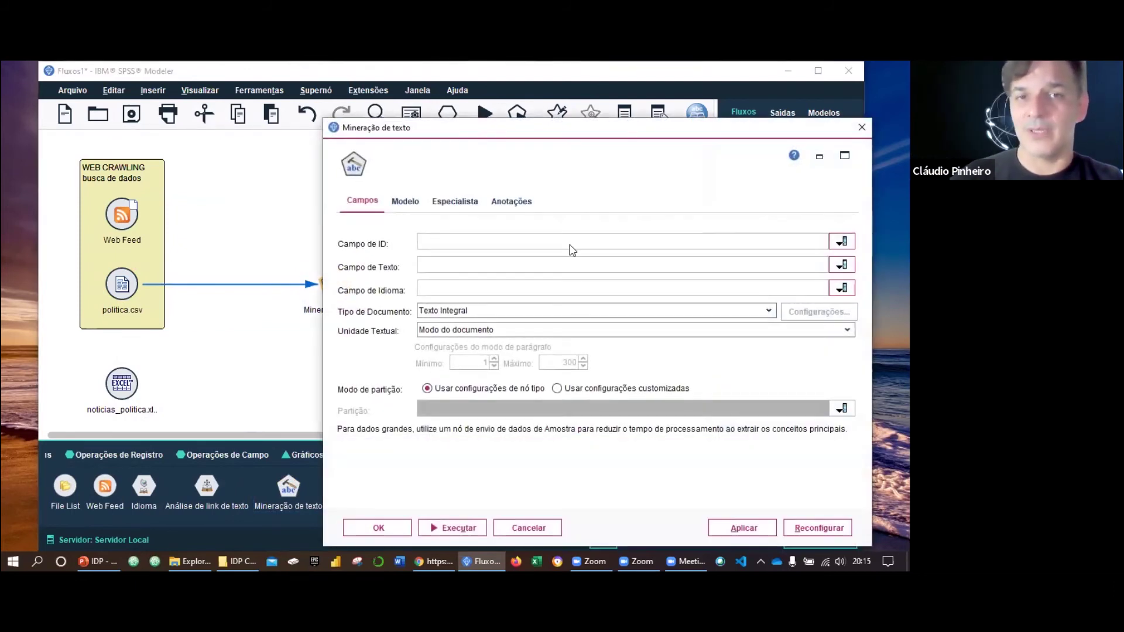
left_click(572, 268)
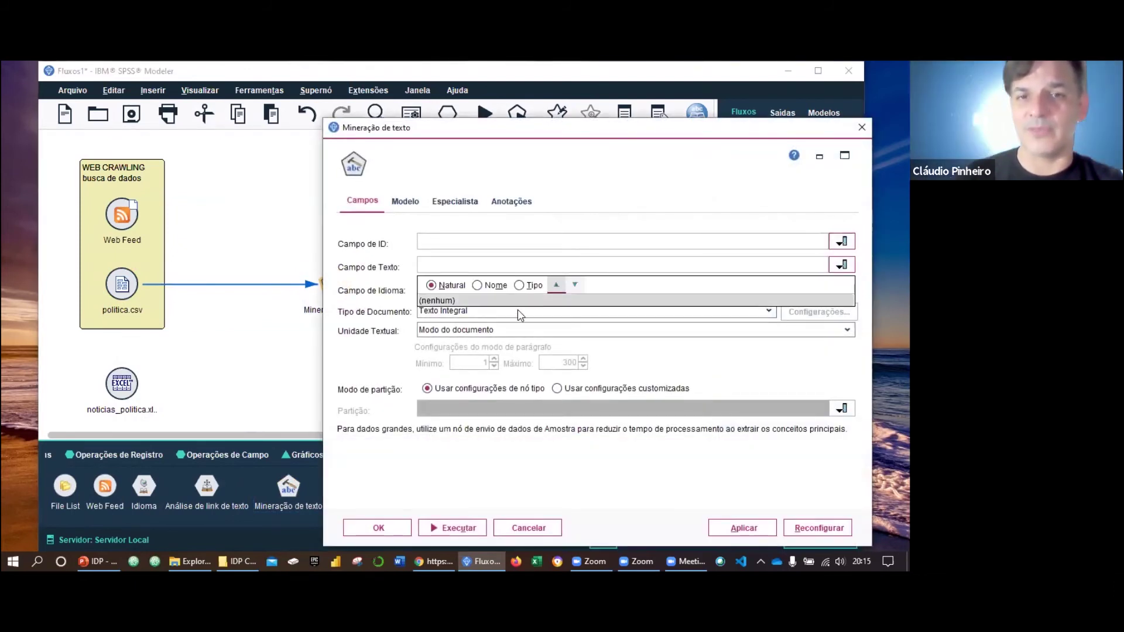
left_click(481, 313)
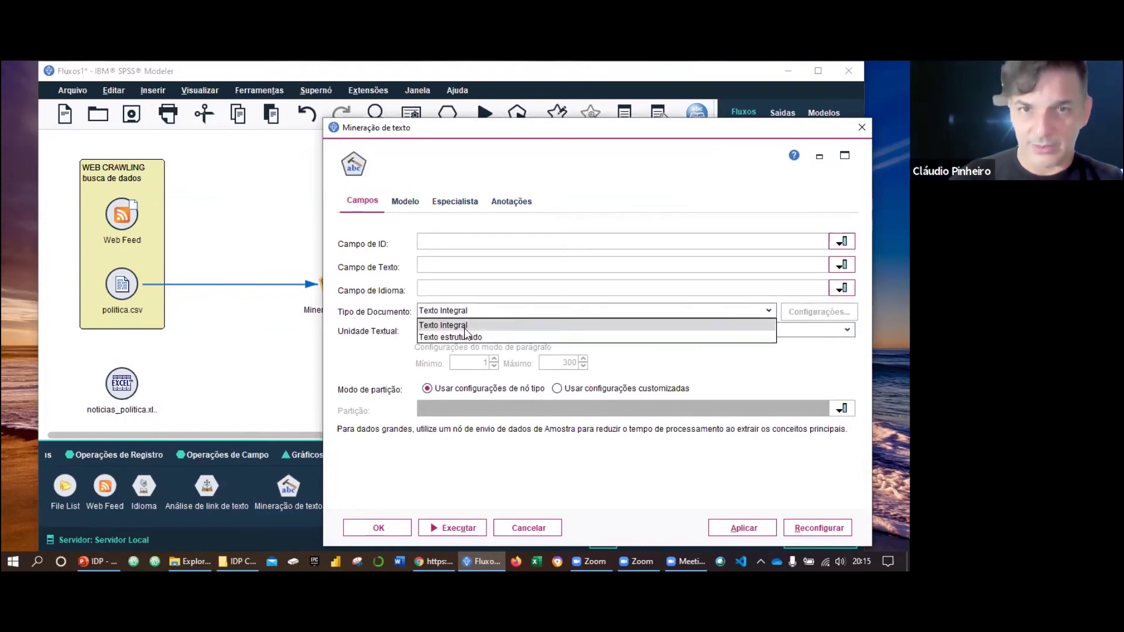
left_click(502, 266)
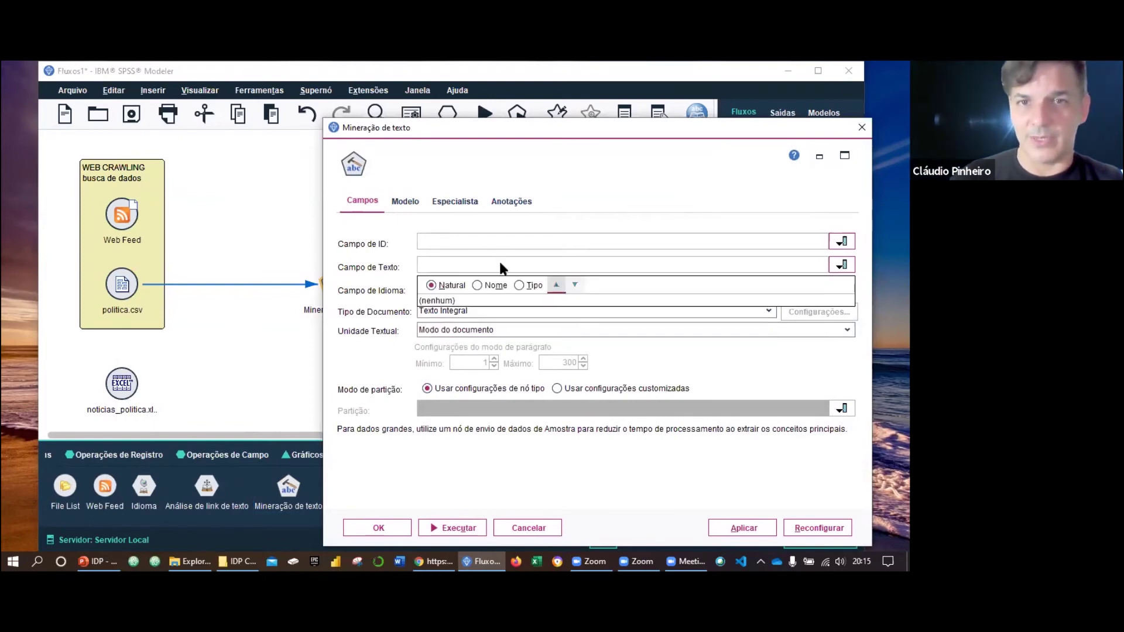
left_click(841, 265)
left_click(862, 127)
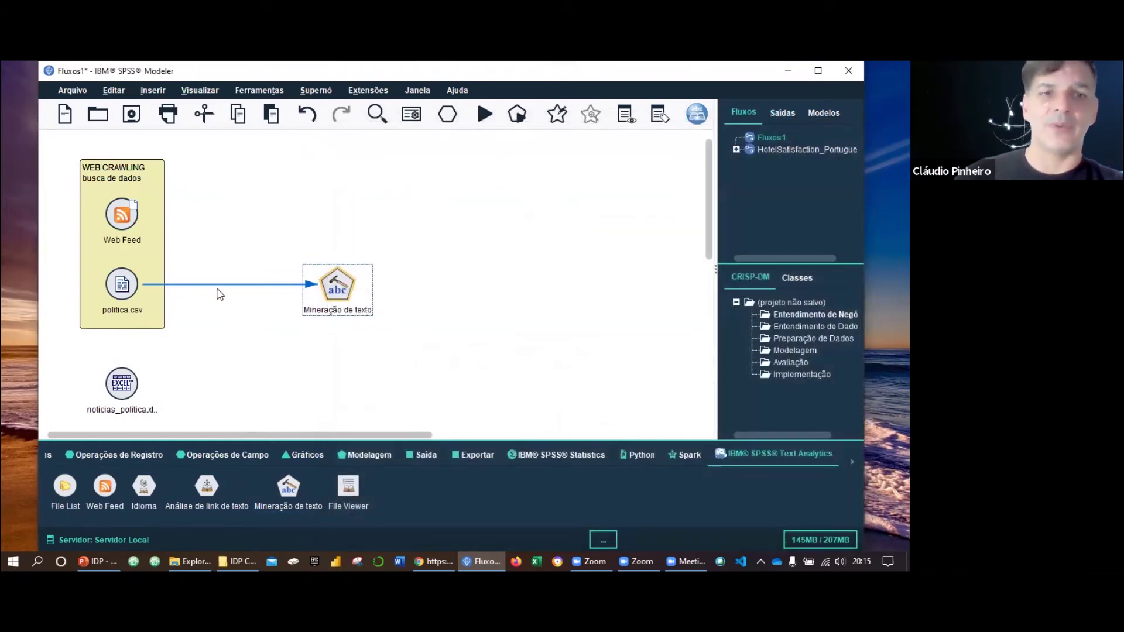
Reroute the Mineração de texto node's input from politica.csv to Web Feed and set Description as its text field
left_click_drag(214, 277, 126, 215)
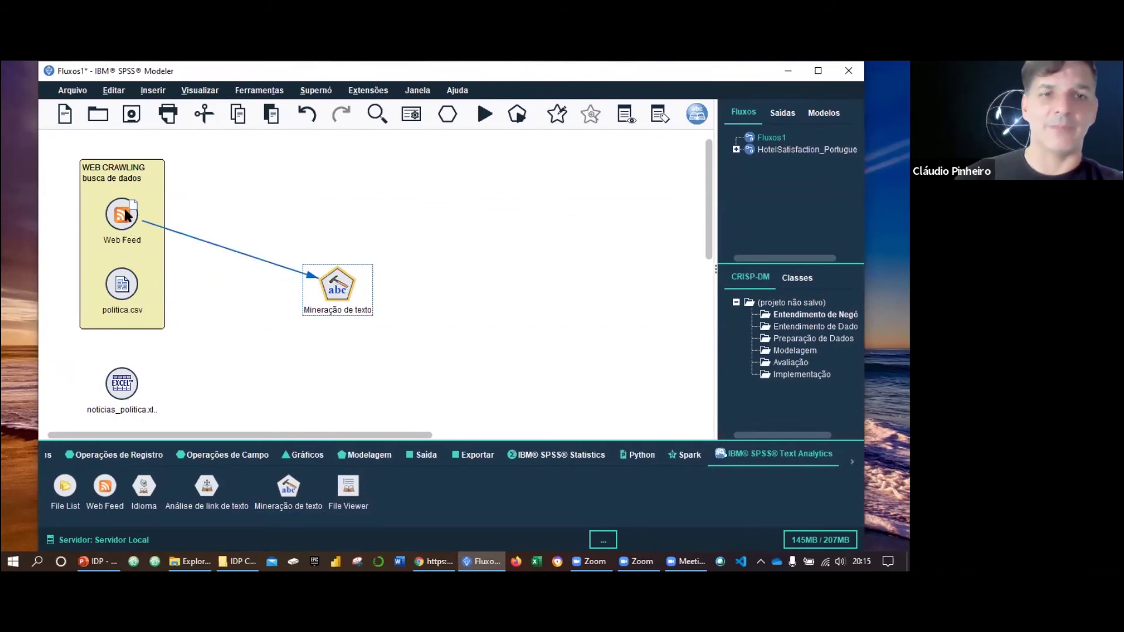
left_click_drag(340, 263, 334, 227)
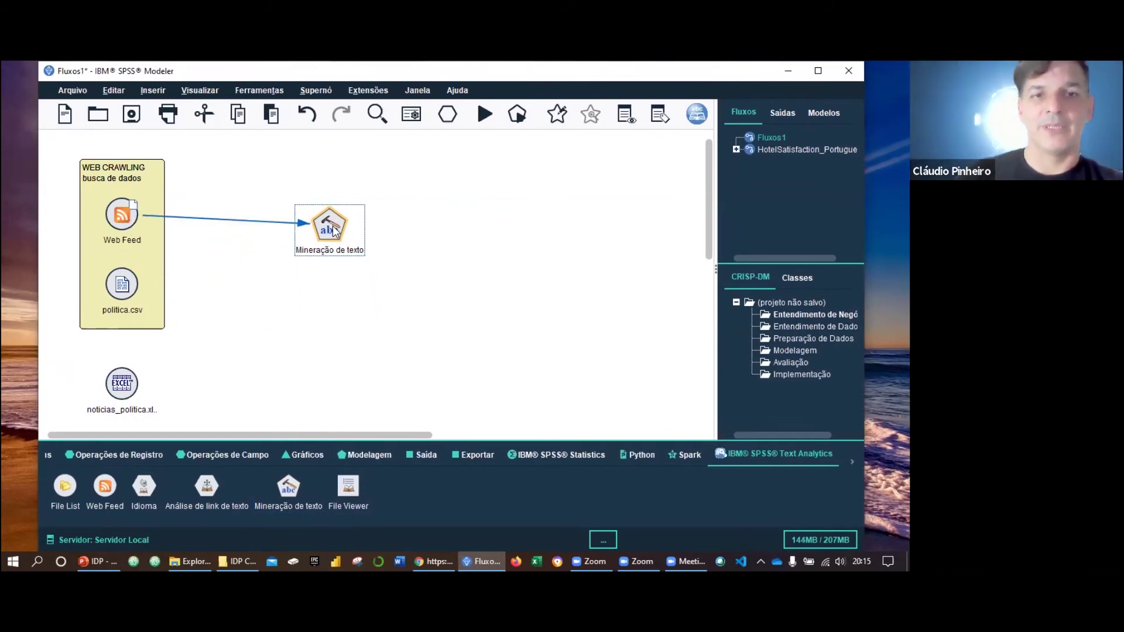
double_click(333, 226)
left_click(825, 264)
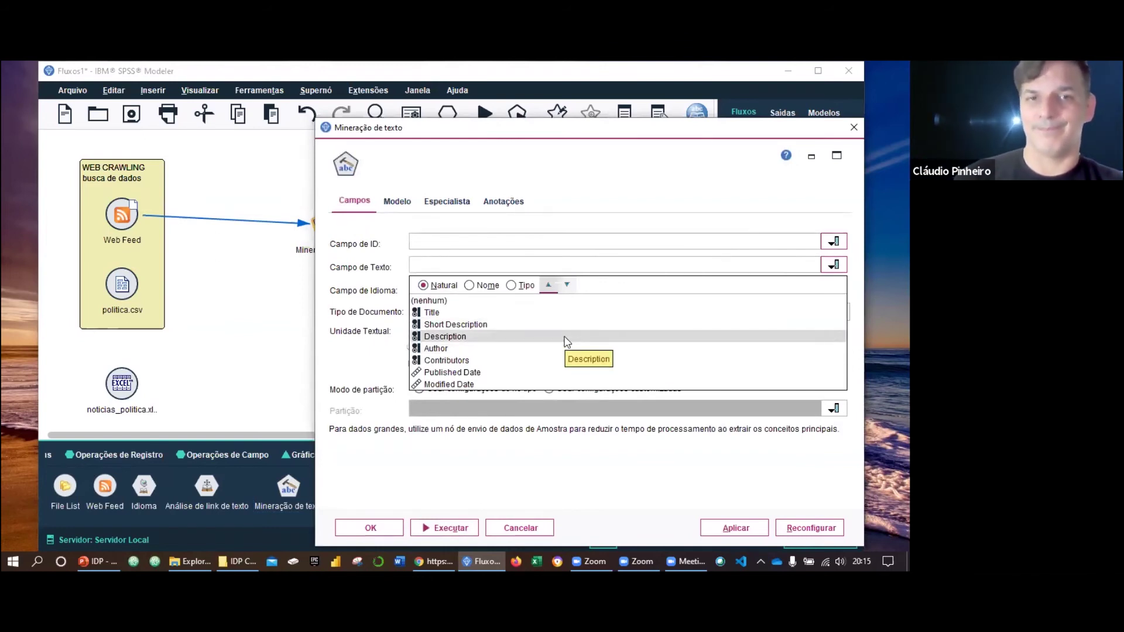
left_click(566, 338)
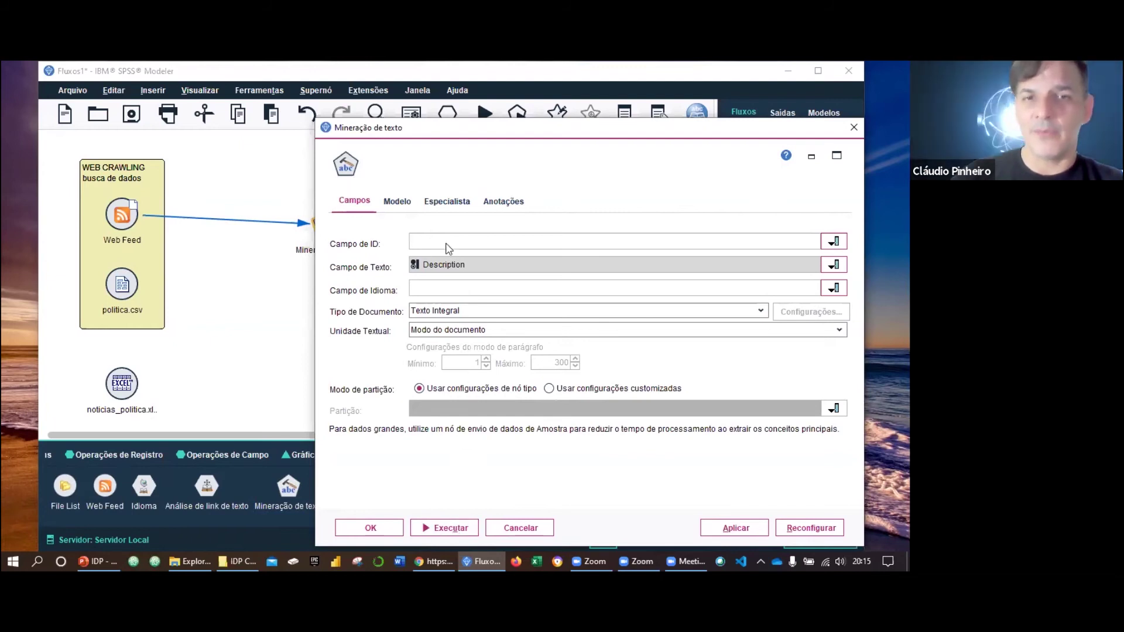
Set the Mineração de texto node's build mode to Gerar diretamente (nugget do modelo conceito) and execute the node
left_click(410, 203)
left_click(454, 206)
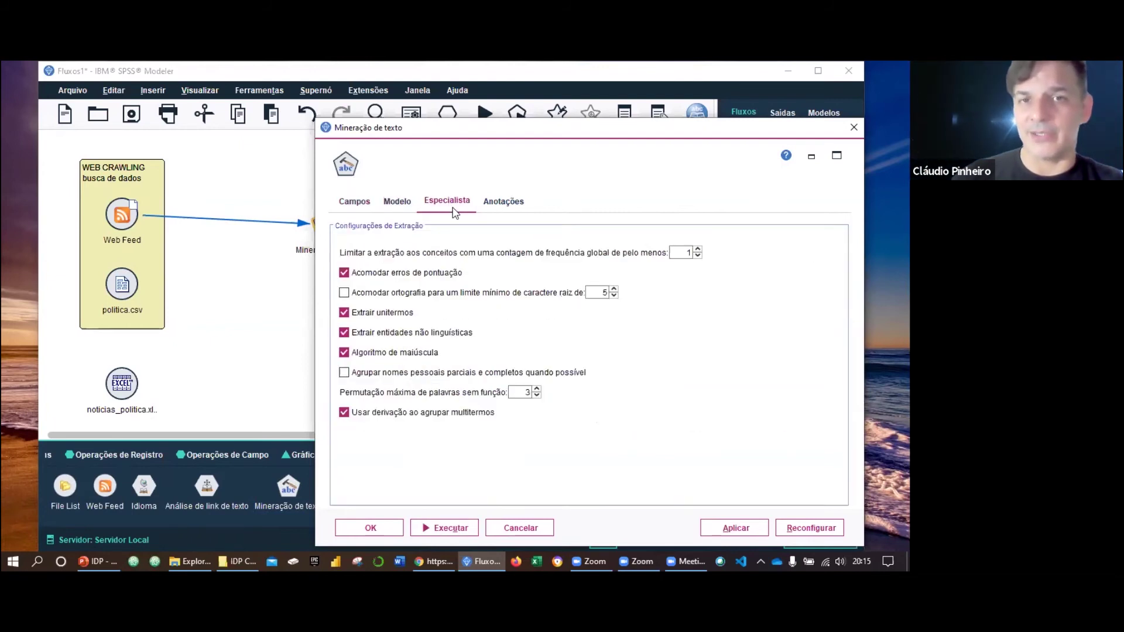
left_click(407, 205)
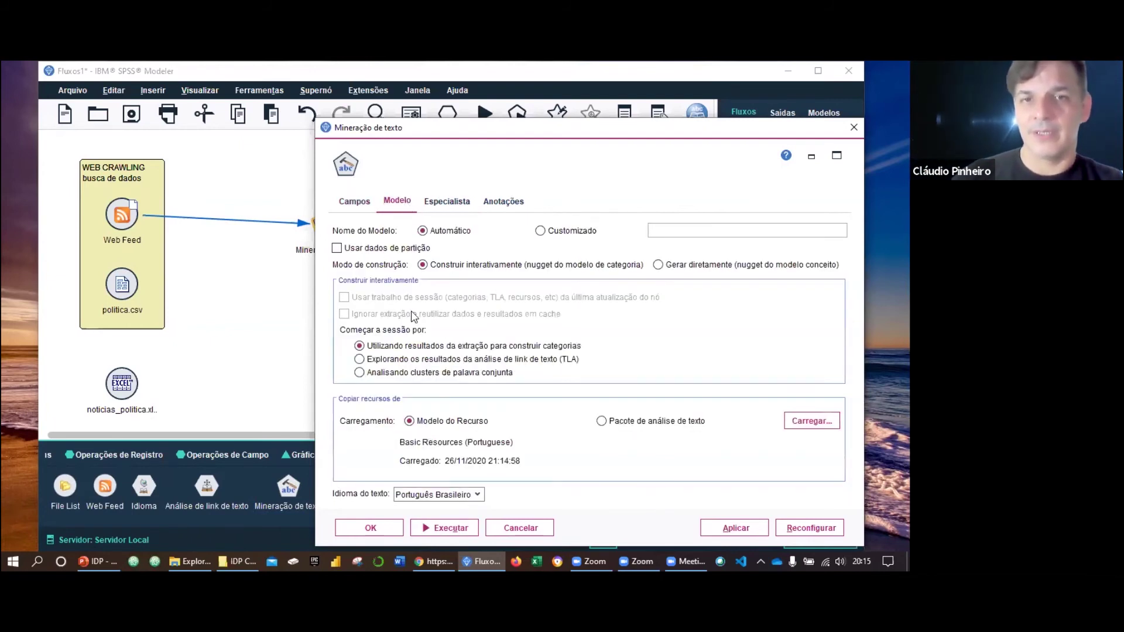
left_click(670, 269)
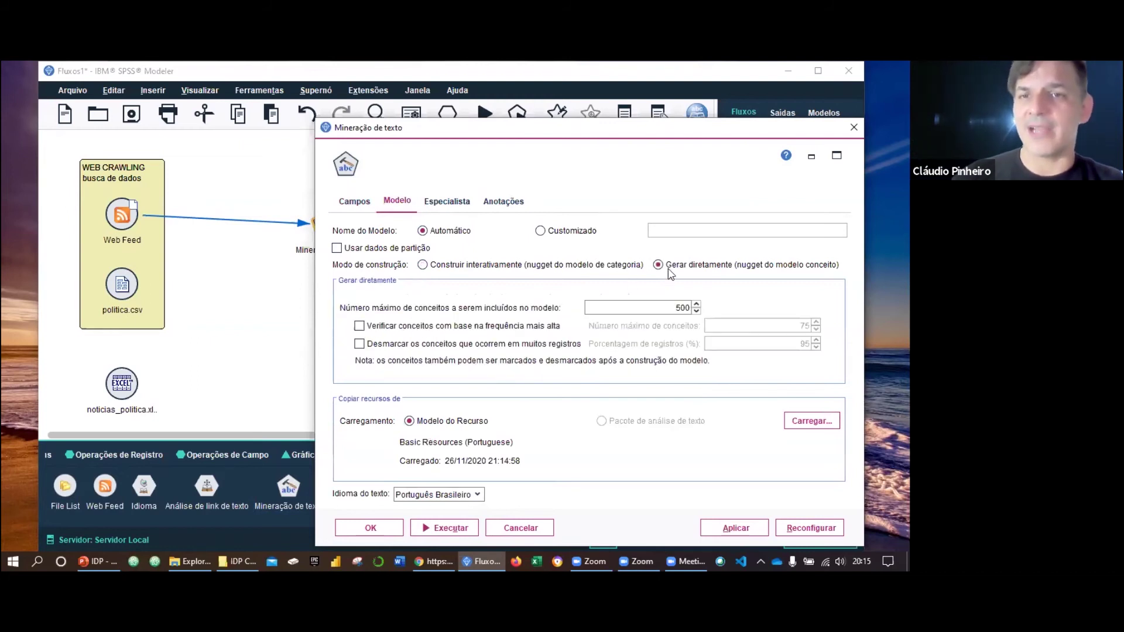
left_click(452, 528)
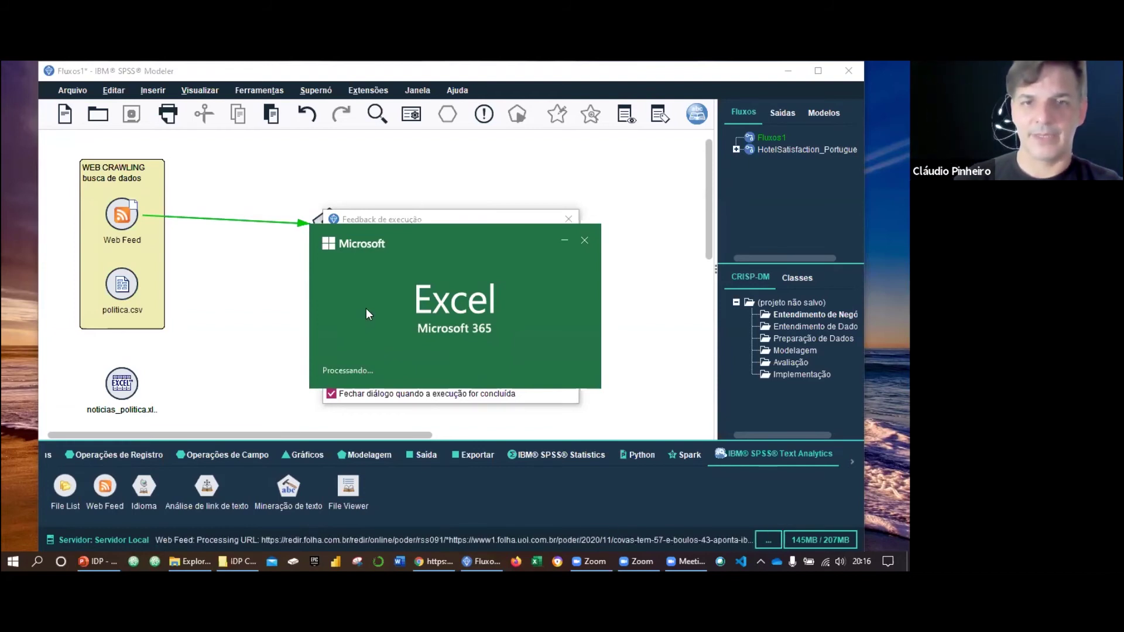
Switch to Excel and paste the copied chat transcript into the blank workbook starting at cell A1
left_click(264, 256)
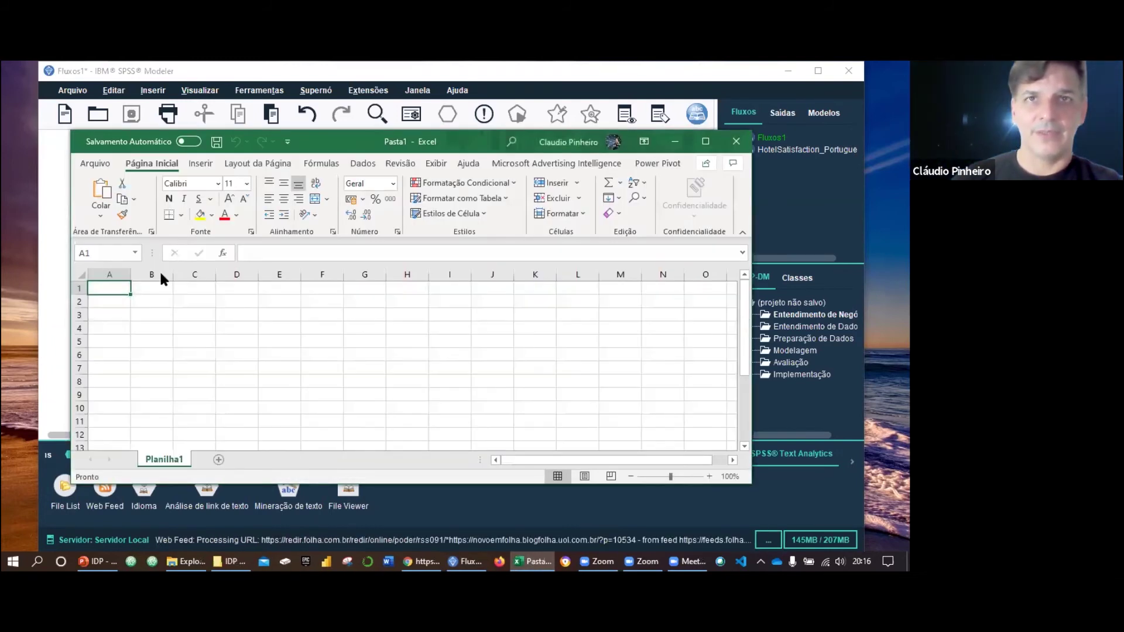
right_click(110, 287)
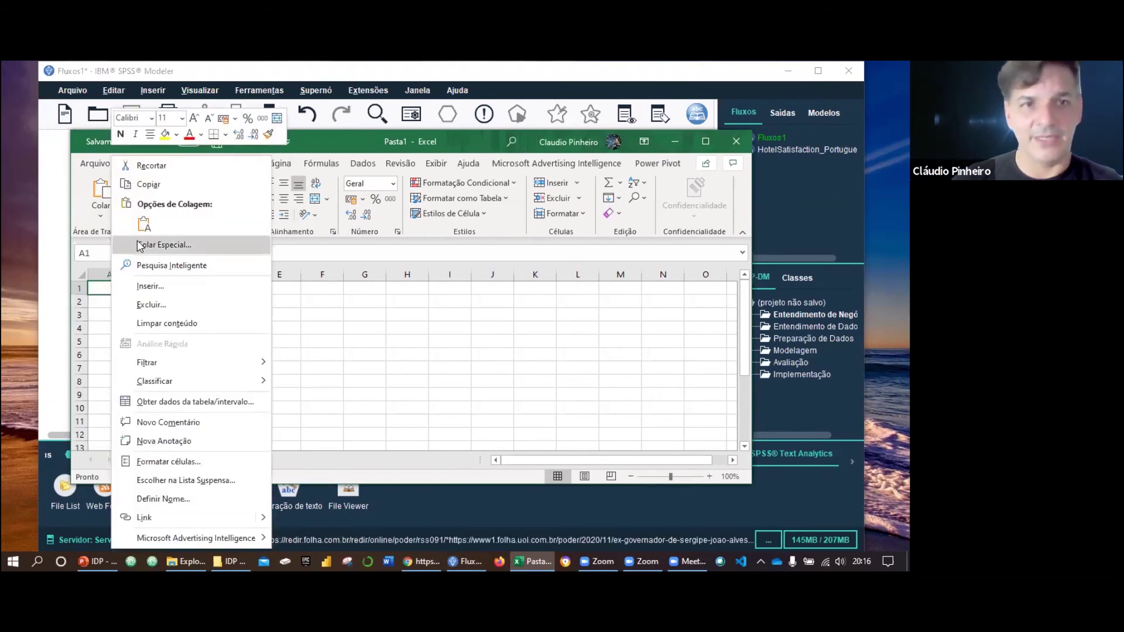
left_click(144, 224)
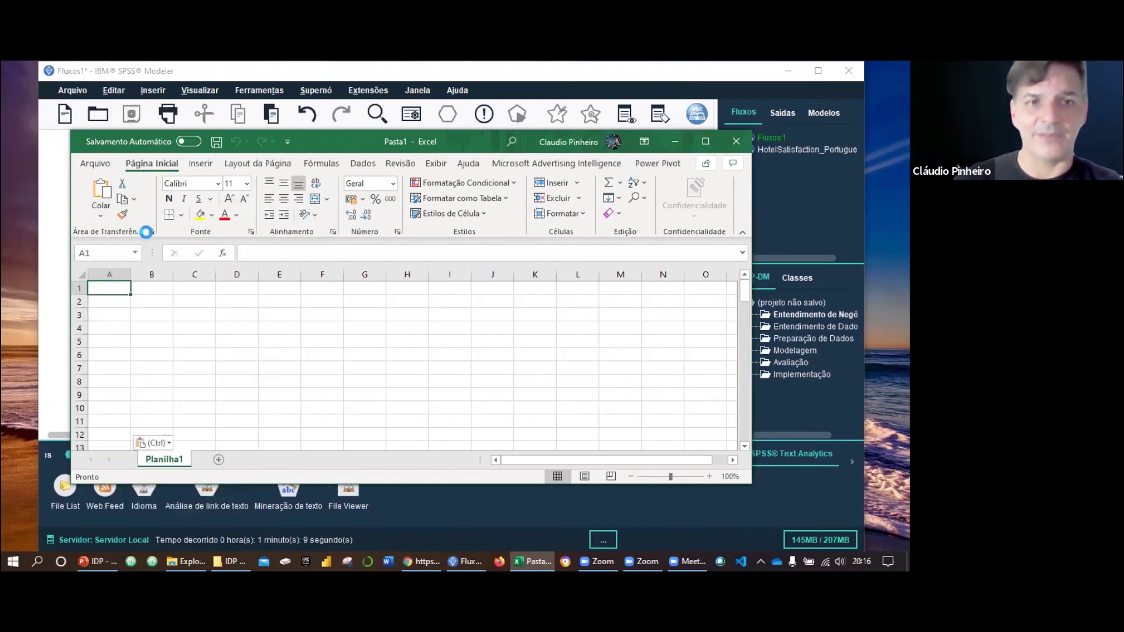
left_click(240, 344)
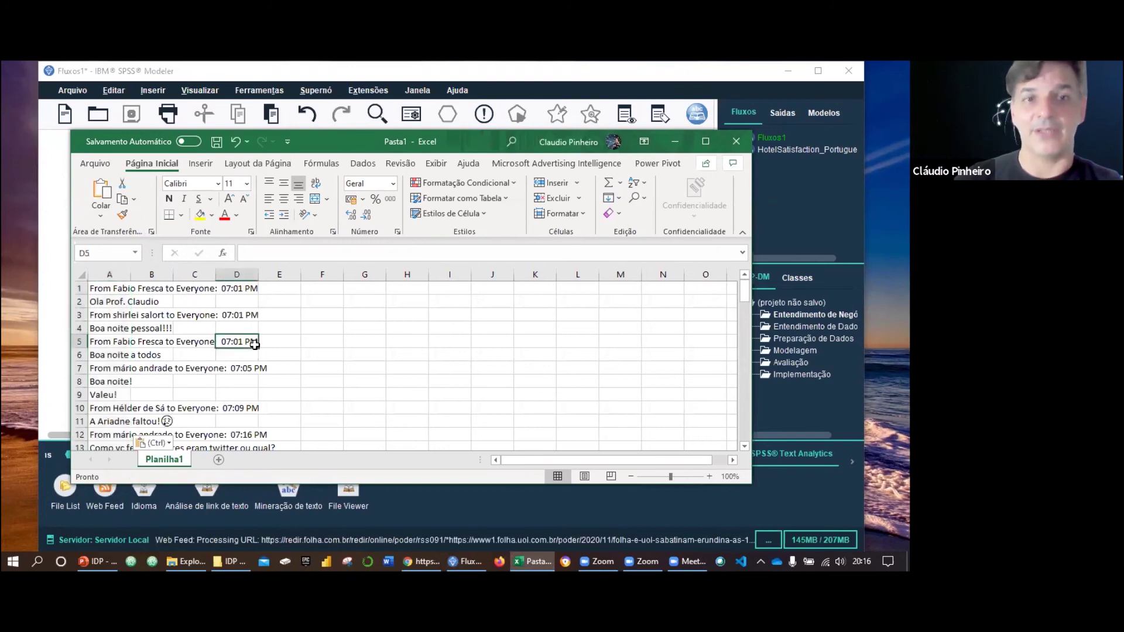
Look through the pasted chat messages down to the last row and return to the first one
scroll(239, 347, "down", 3)
scroll(239, 348, "down", 11)
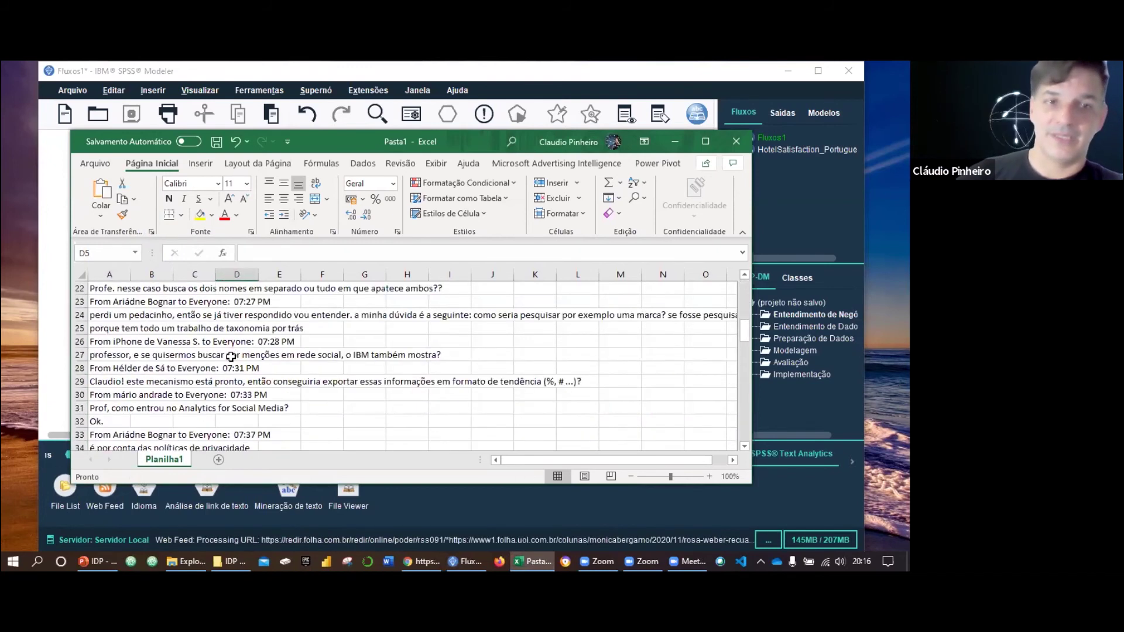
scroll(231, 355, "down", 13)
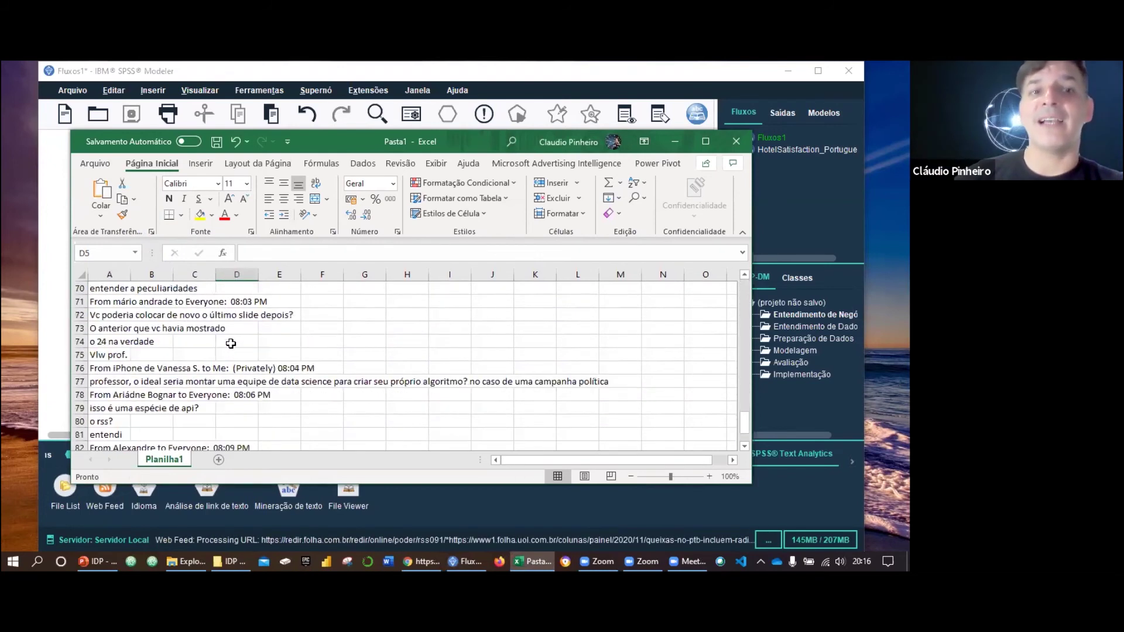
scroll(223, 341, "down", 4)
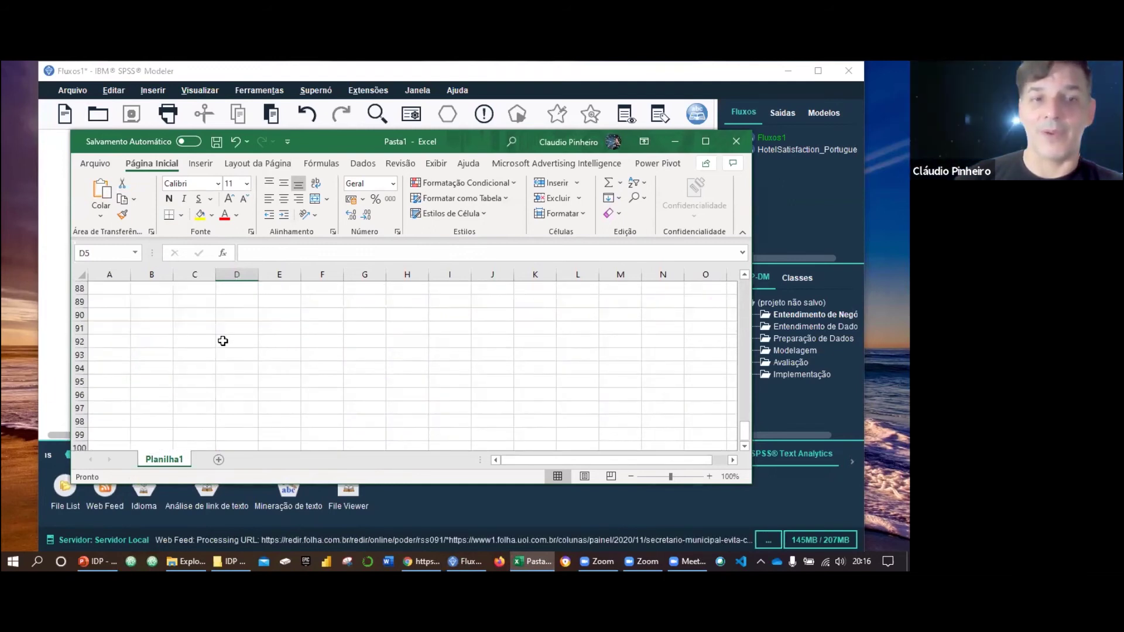
scroll(223, 340, "up", 6)
scroll(223, 340, "up", 14)
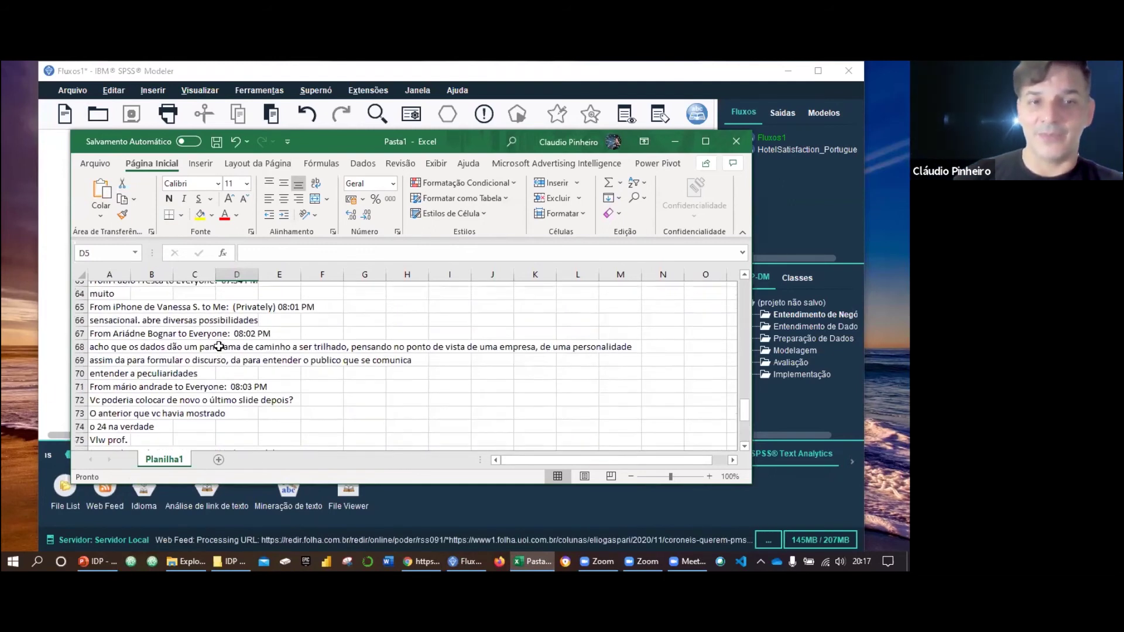
scroll(212, 347, "up", 11)
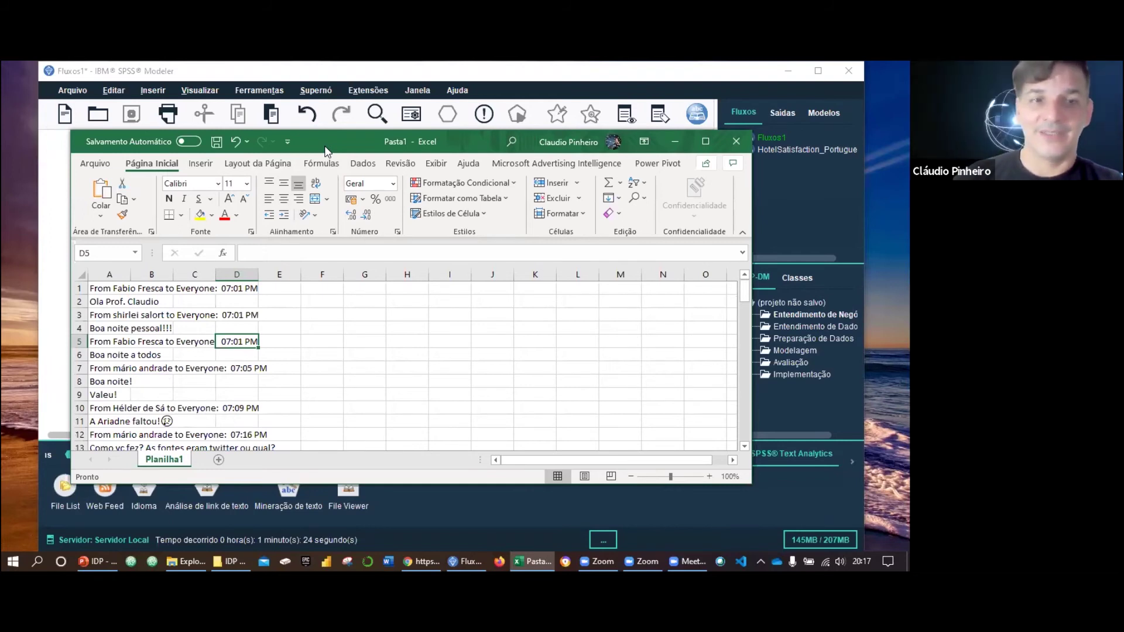
Return to SPSS Modeler and move the execution feedback dialog clear of the stream nodes
left_click_drag(326, 151, 330, 188)
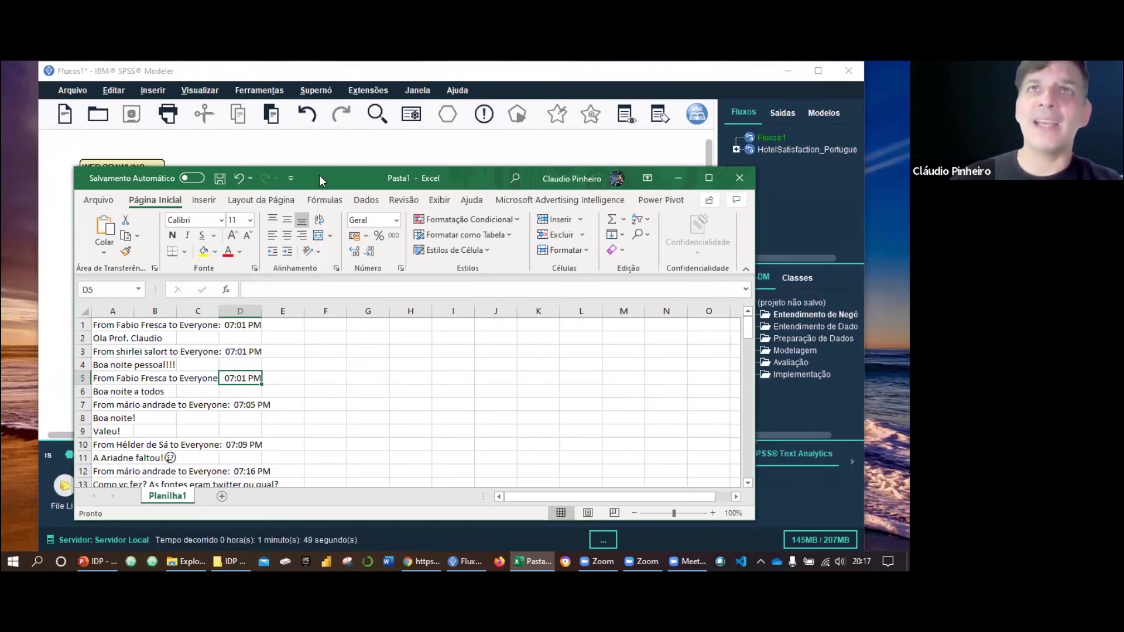
key("alt+Tab")
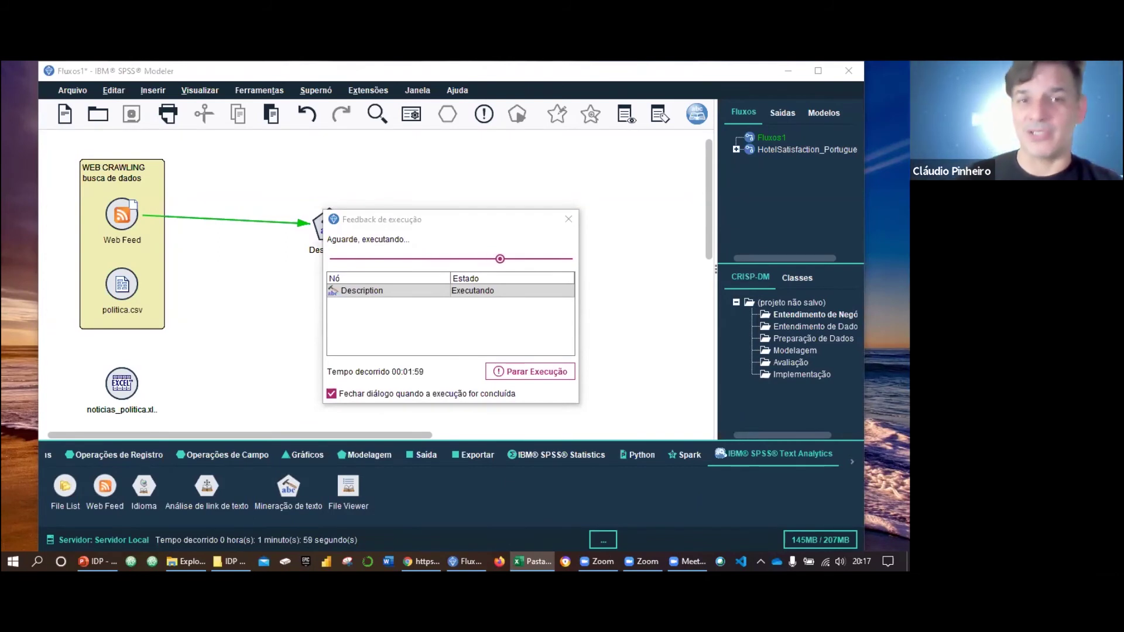
left_click_drag(434, 218, 587, 118)
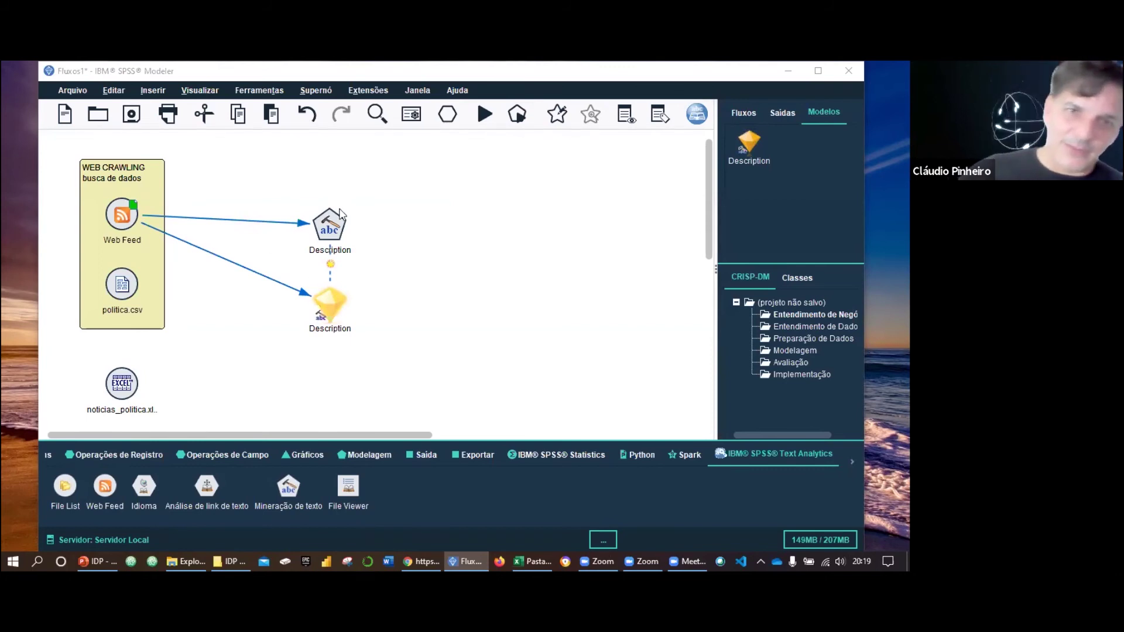
Move the text mining node and its Description nugget slightly up, and open the nugget's concept list clear of the Modelos pane
left_click_drag(334, 219, 333, 211)
left_click_drag(333, 296, 333, 285)
double_click(333, 286)
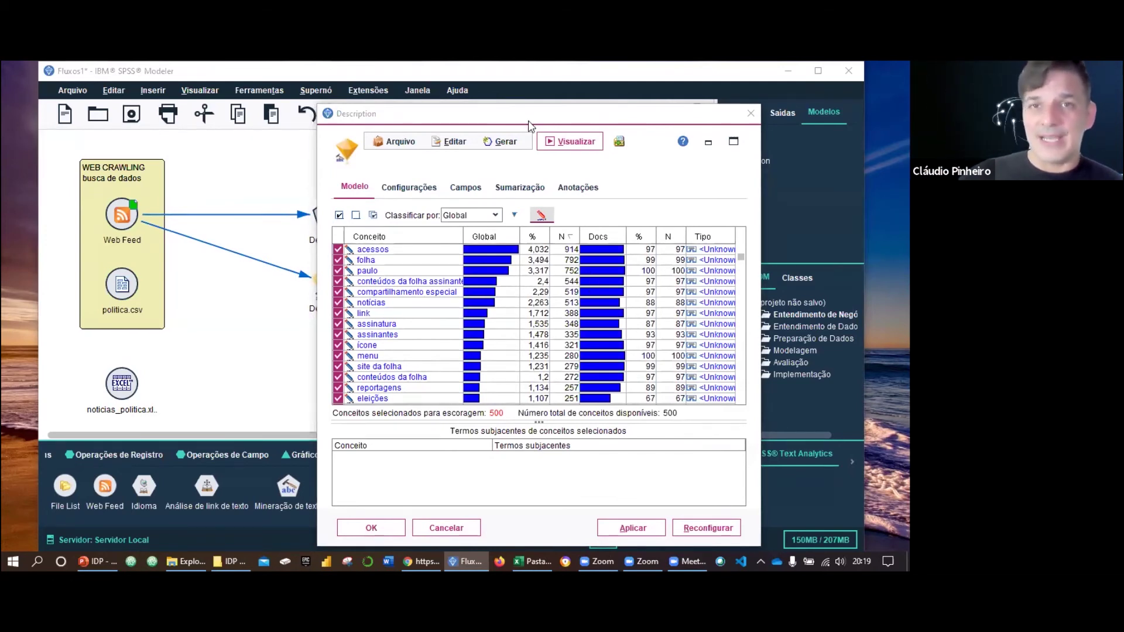
left_click_drag(529, 122, 406, 118)
left_click(823, 219)
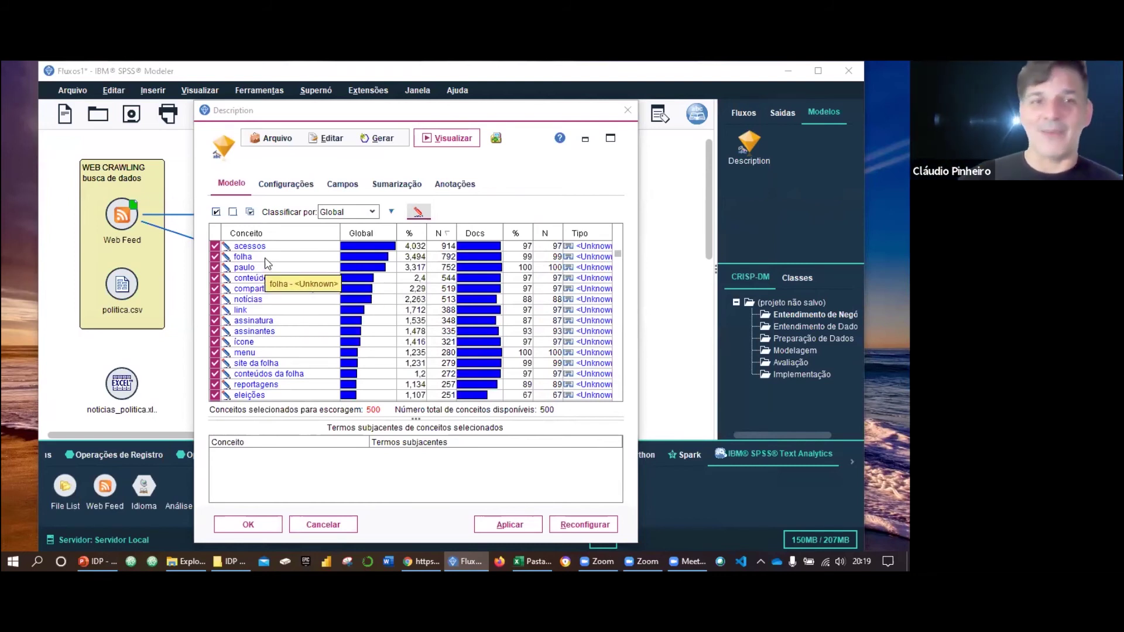
Exclude the concepts folha, paulo, conteúdos da folha assinante and compartilhamento especial from the Description model's scoring
left_click(215, 256)
left_click(215, 267)
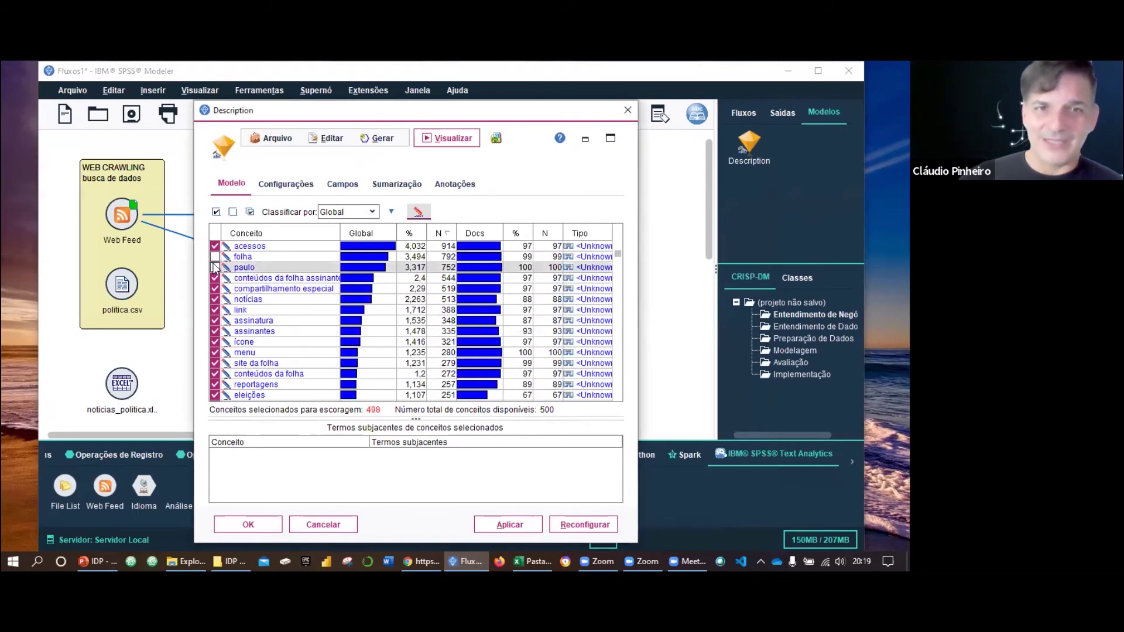
left_click(215, 256)
left_click(215, 256)
left_click(214, 278)
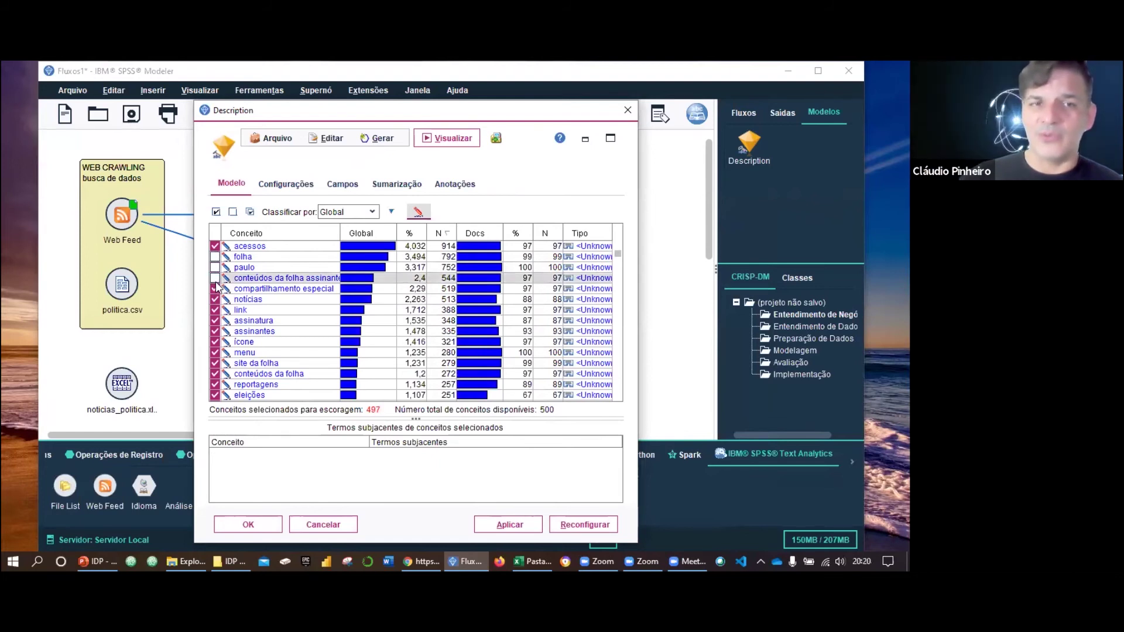
left_click(215, 289)
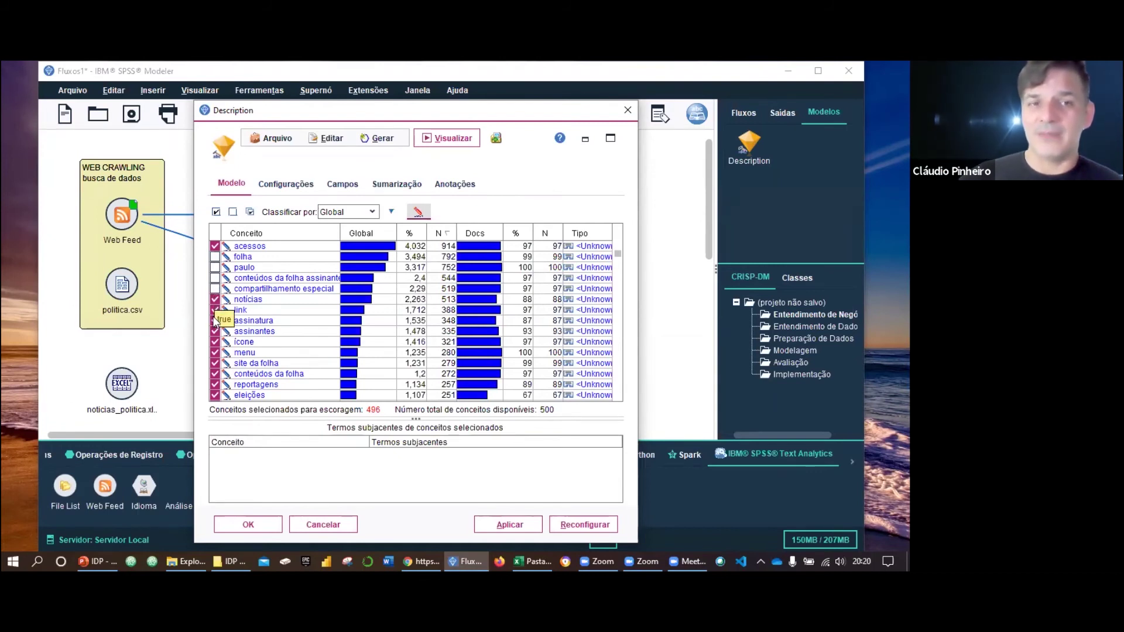
Examine the remaining extracted concepts by global frequency, document percentage and type, comparing political terms with website boilerplate
scroll(303, 270, "down", 1)
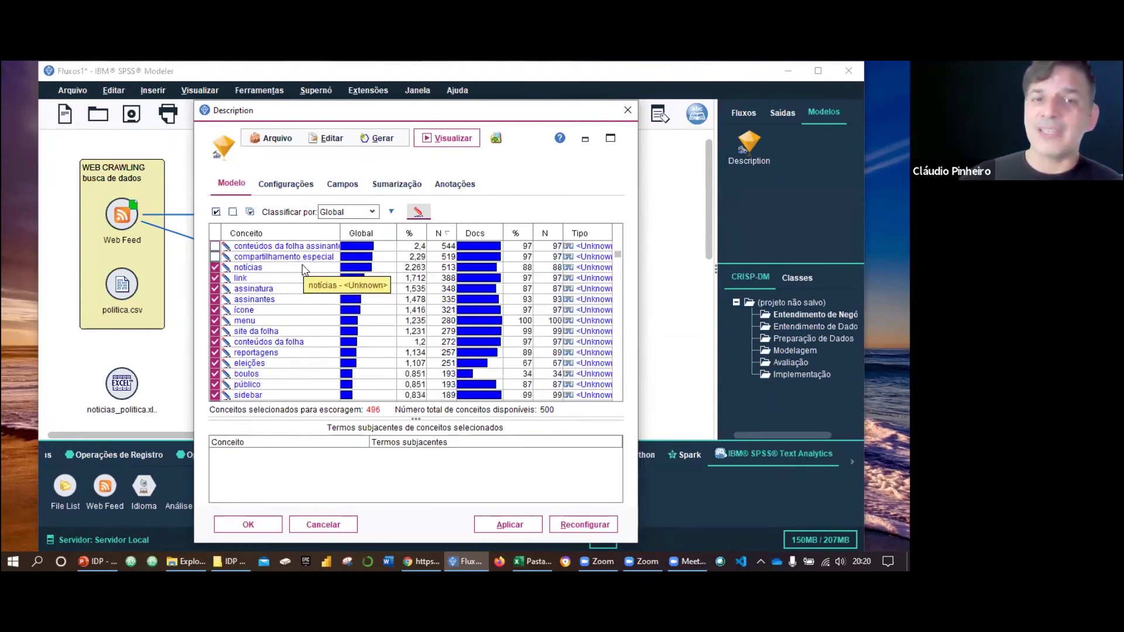
scroll(304, 269, "down", 2)
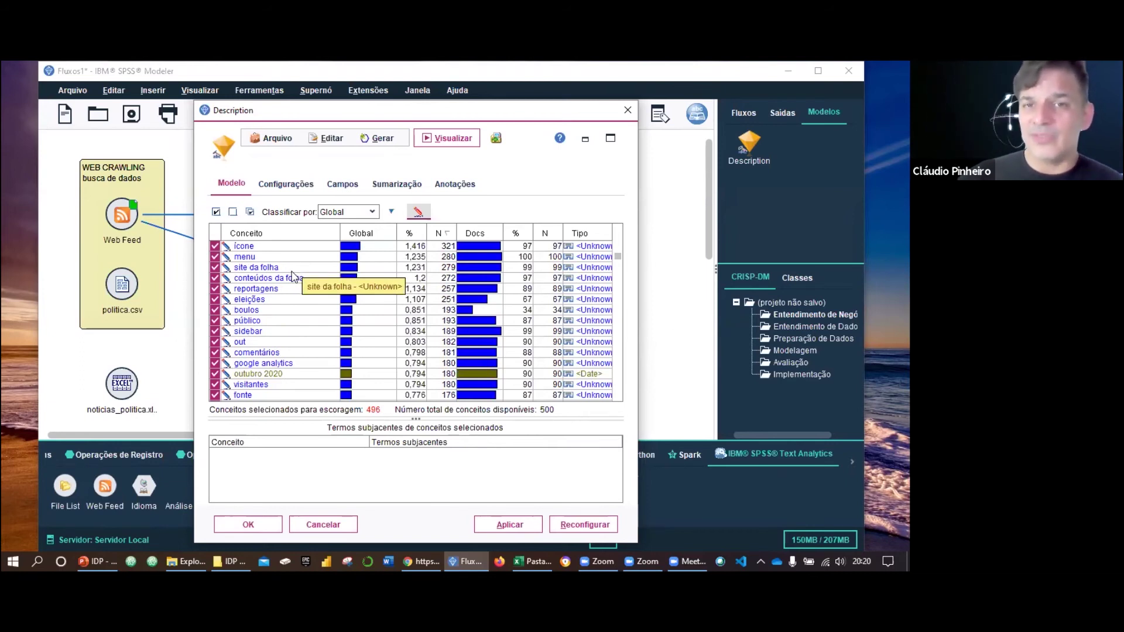
scroll(294, 275, "down", 1)
scroll(292, 275, "down", 1)
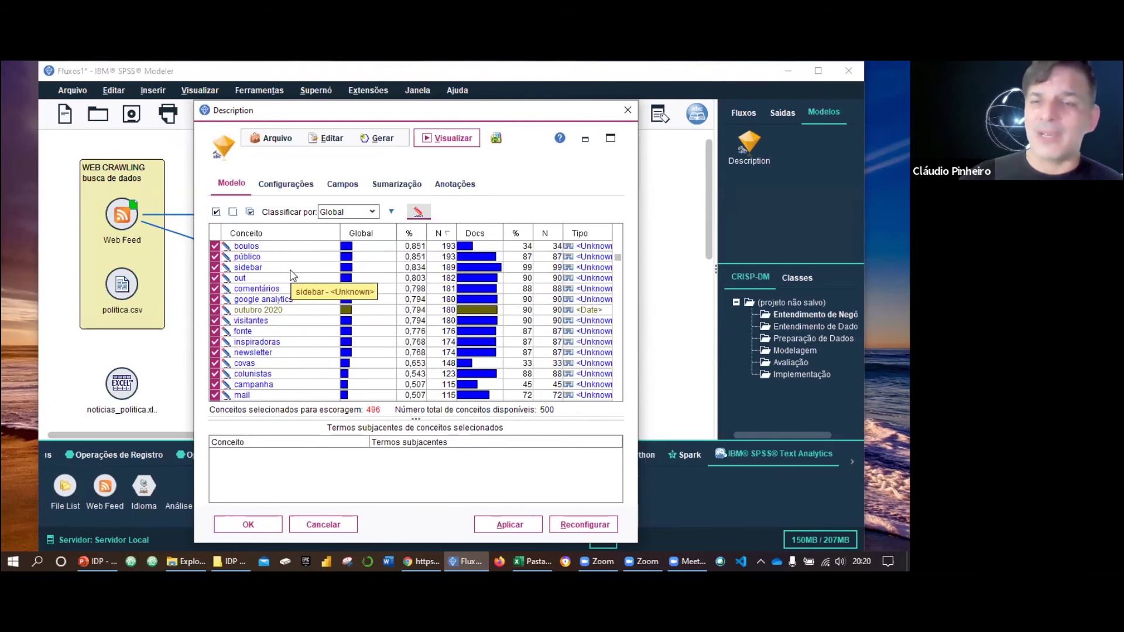
scroll(289, 274, "up", 5)
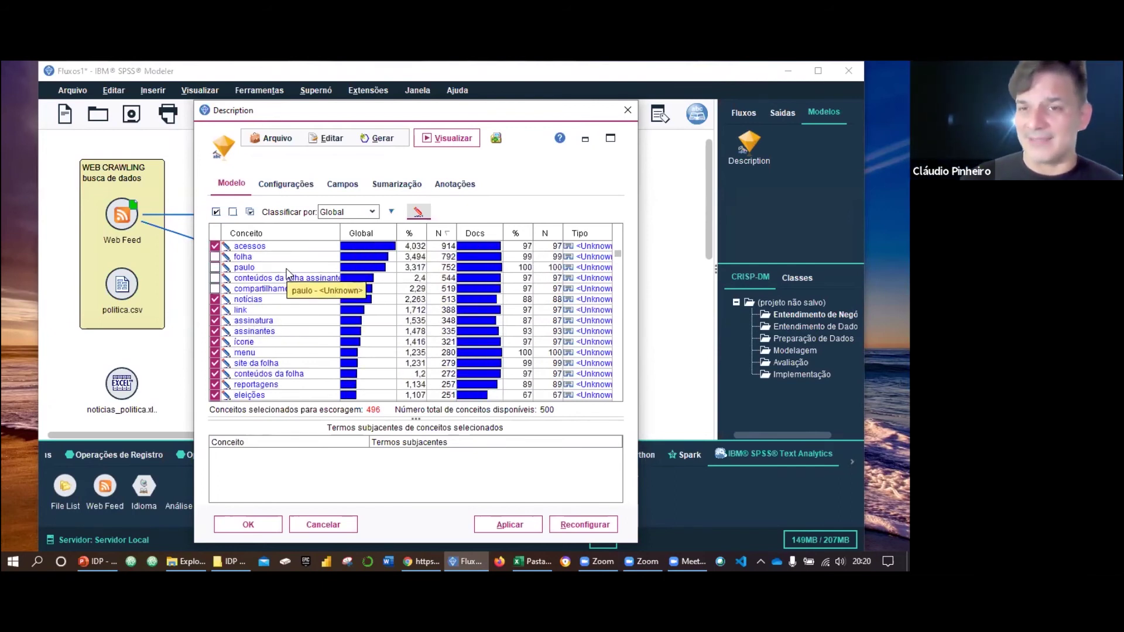
scroll(286, 275, "down", 2)
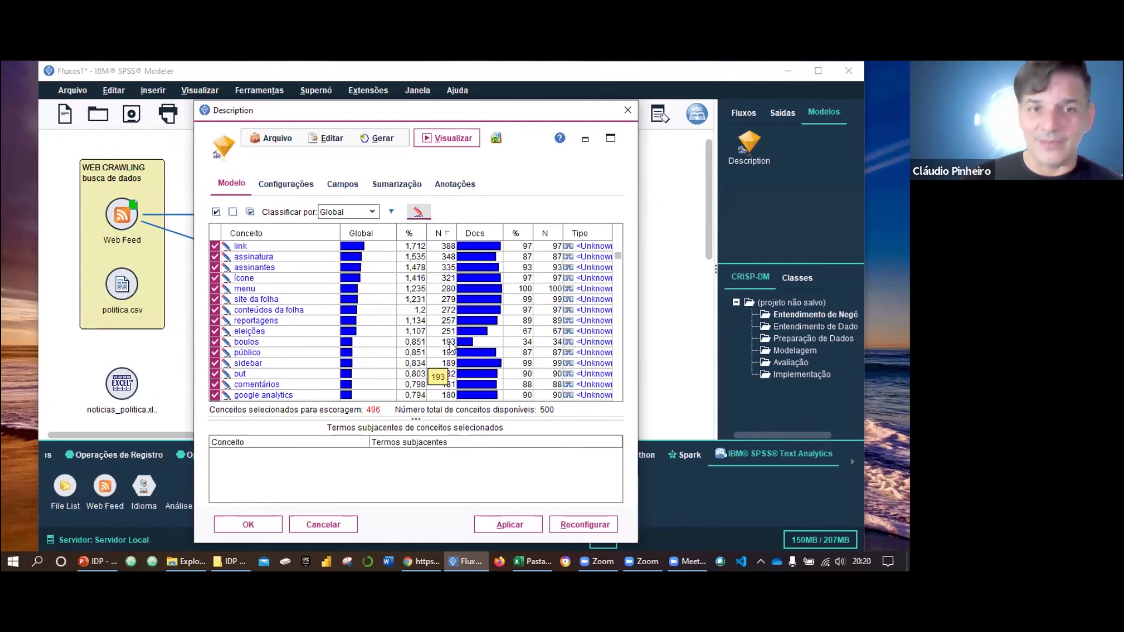
scroll(301, 285, "down", 1)
scroll(301, 286, "up", 3)
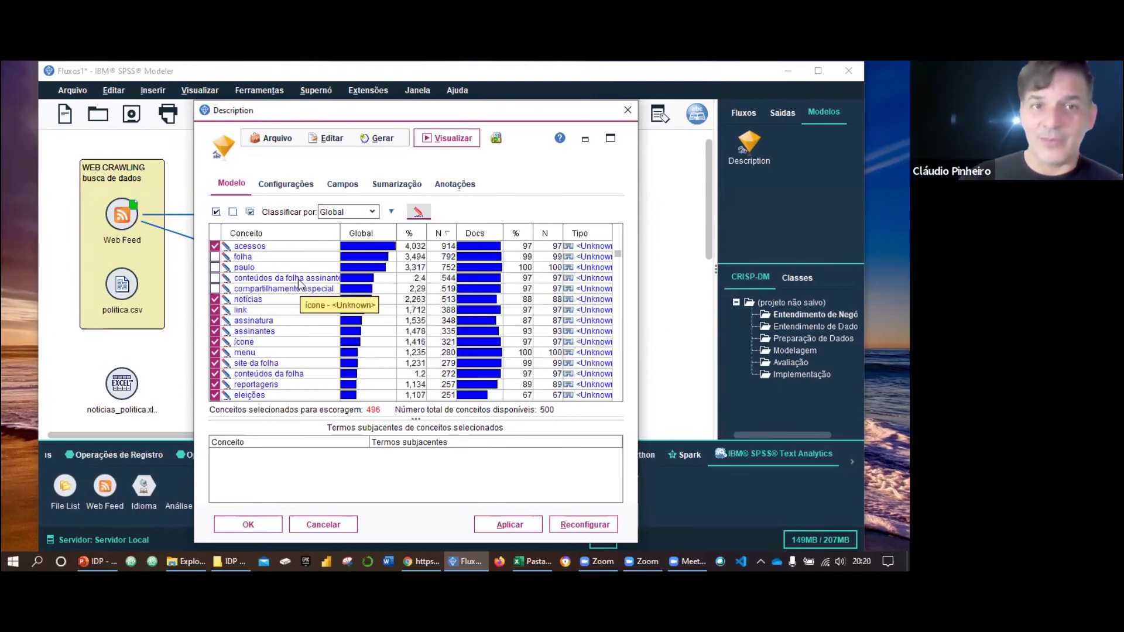
scroll(301, 285, "down", 4)
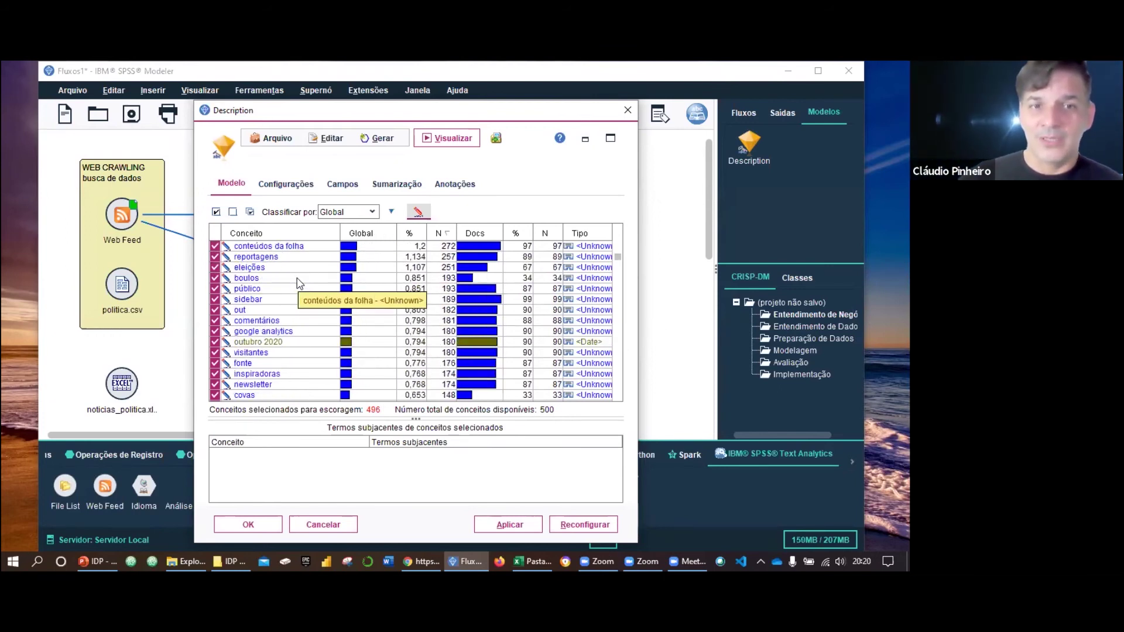
scroll(300, 283, "down", 1)
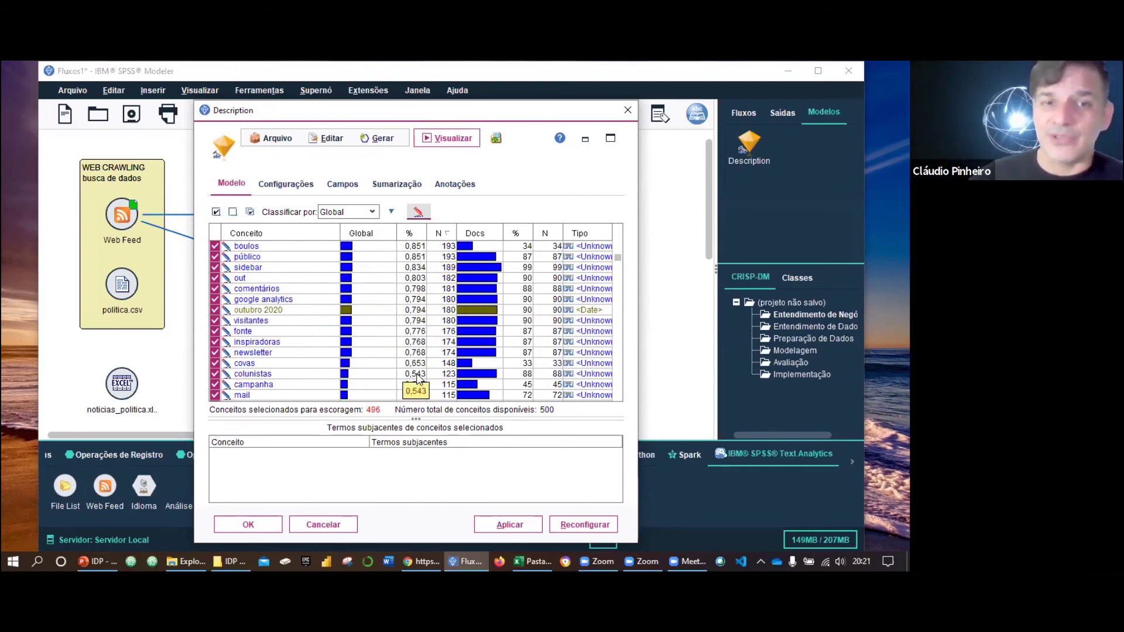
scroll(322, 298, "up", 2)
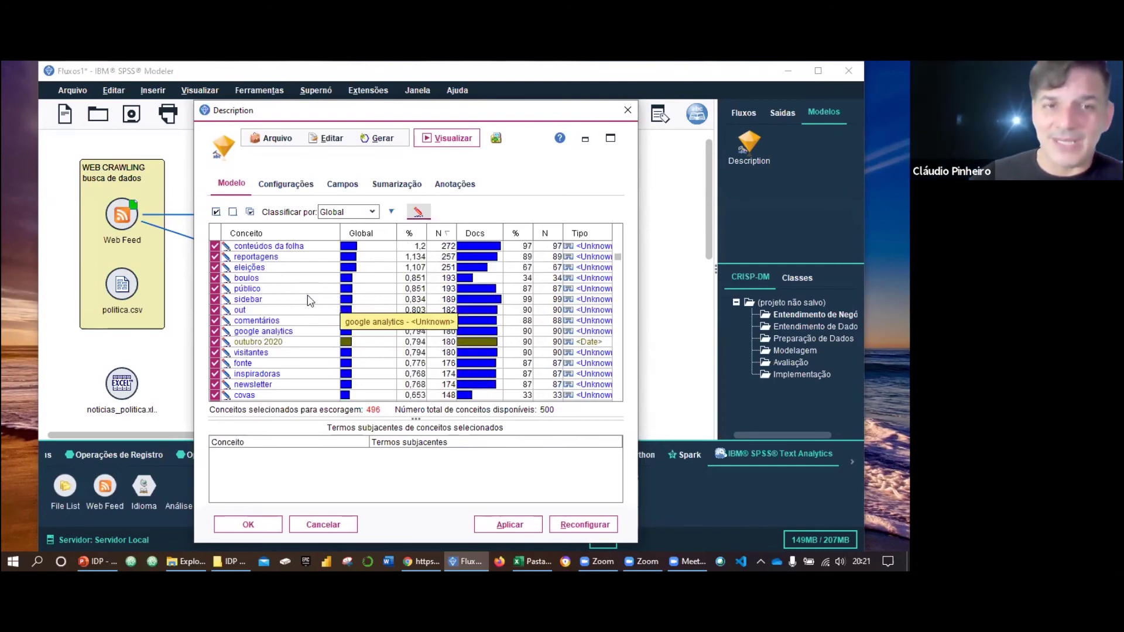
scroll(309, 301, "down", 3)
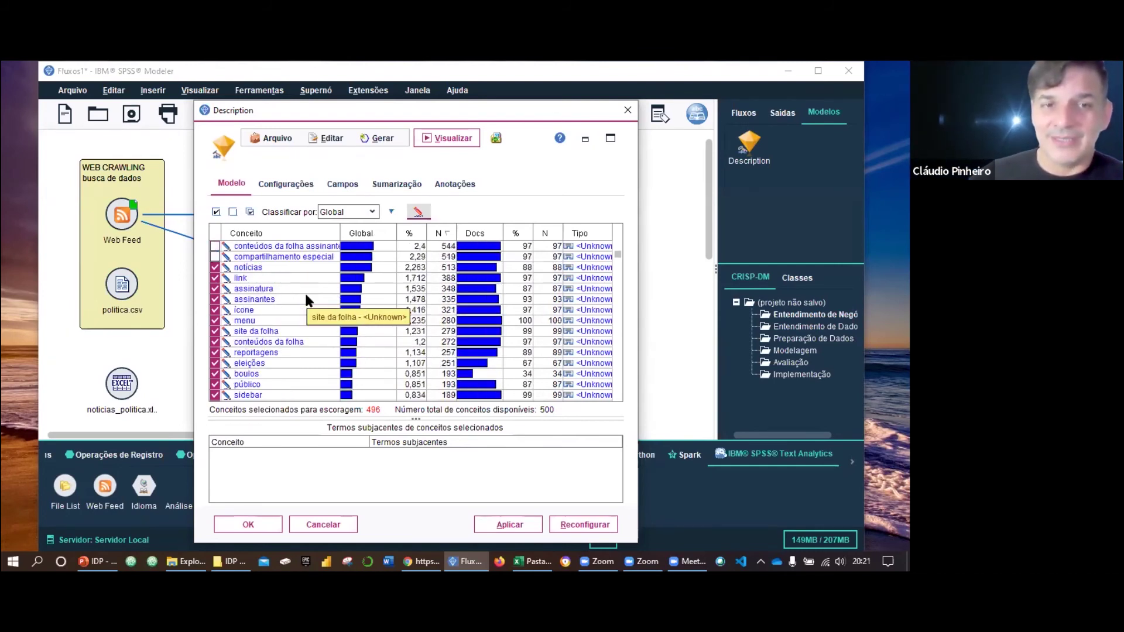
scroll(306, 300, "down", 1)
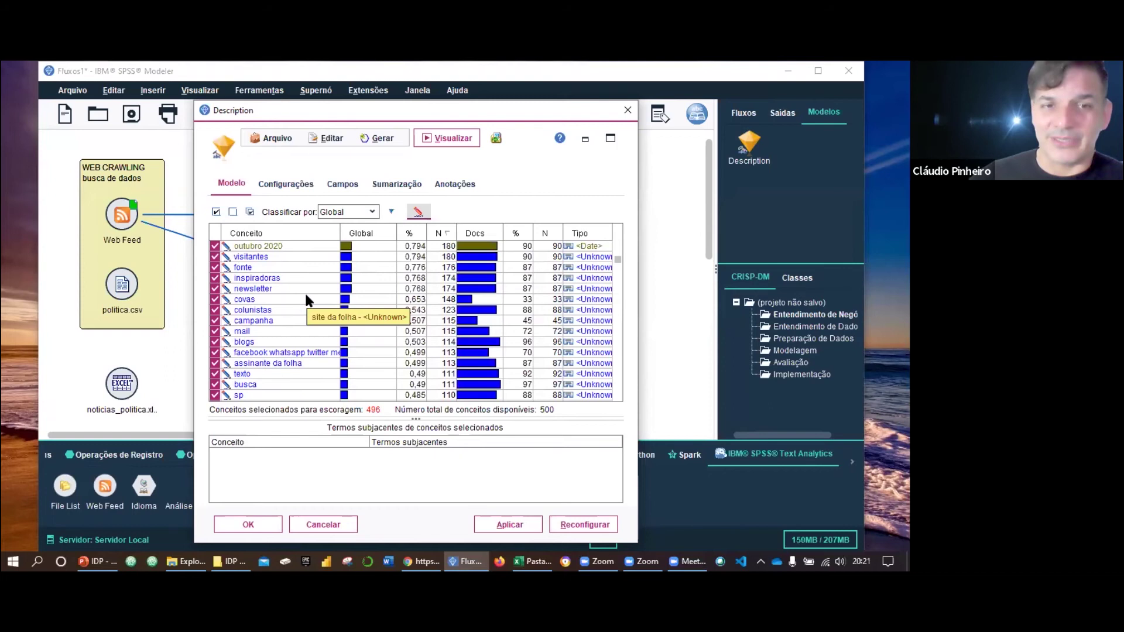
scroll(255, 285, "down", 4)
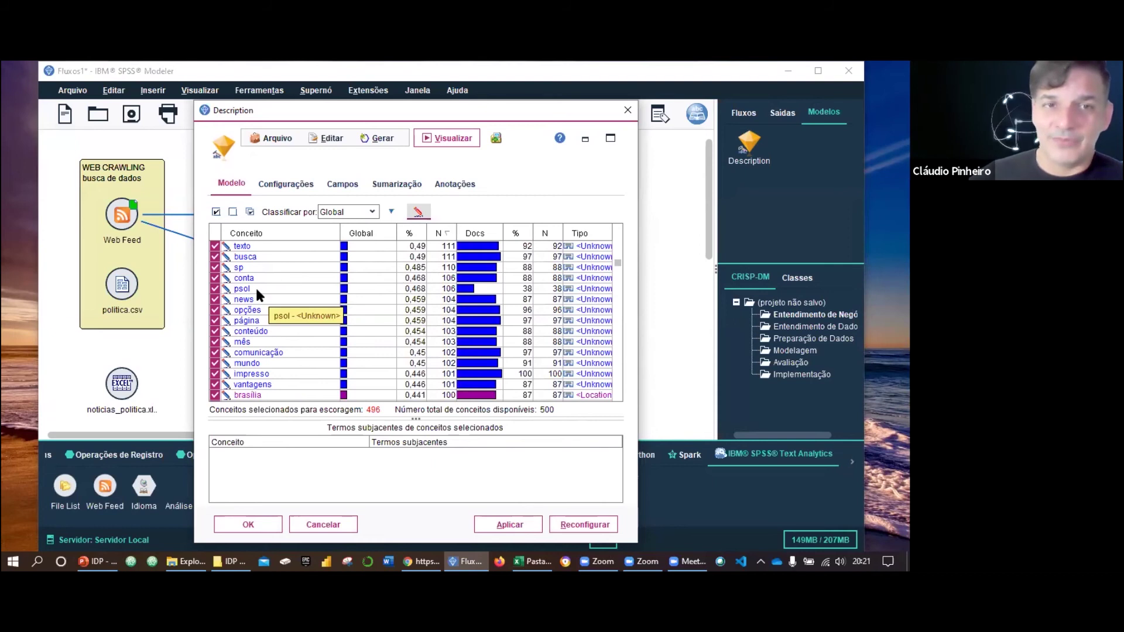
scroll(277, 308, "down", 2)
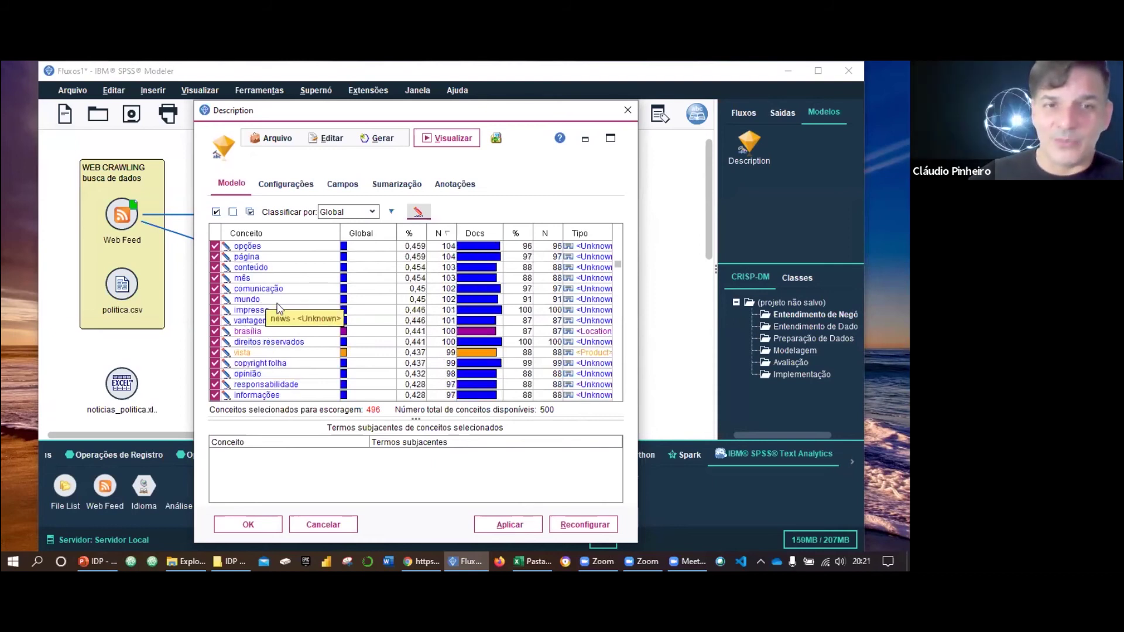
scroll(278, 308, "down", 3)
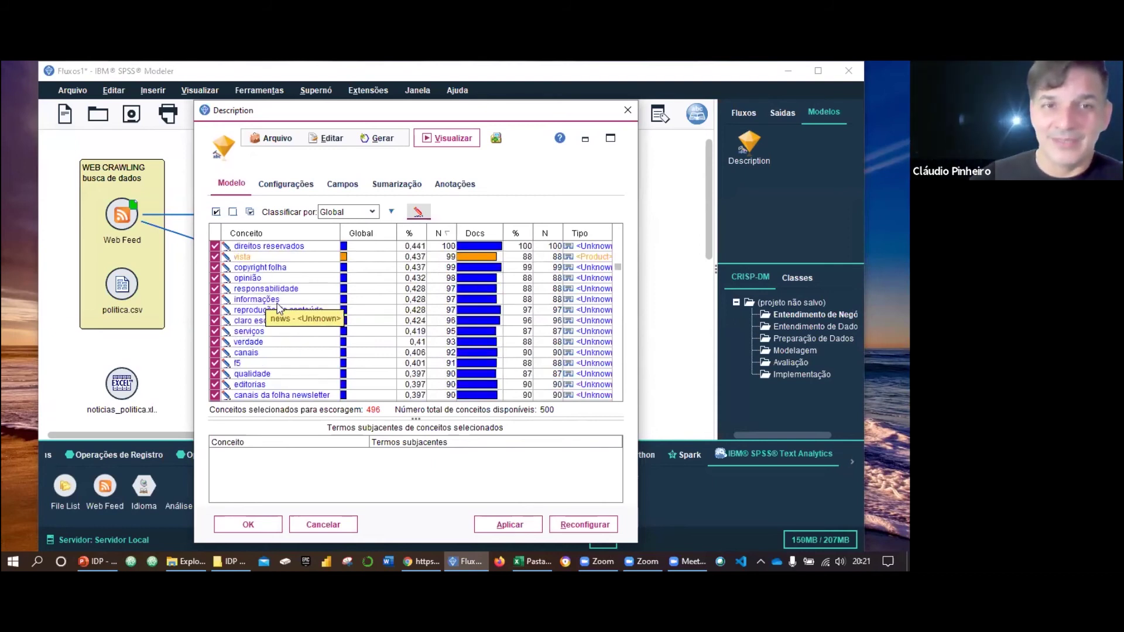
Sort the Description model's extracted concepts alphabetically by name and look through them from the start to those beginning with P
scroll(278, 309, "up", 2)
scroll(277, 308, "up", 4)
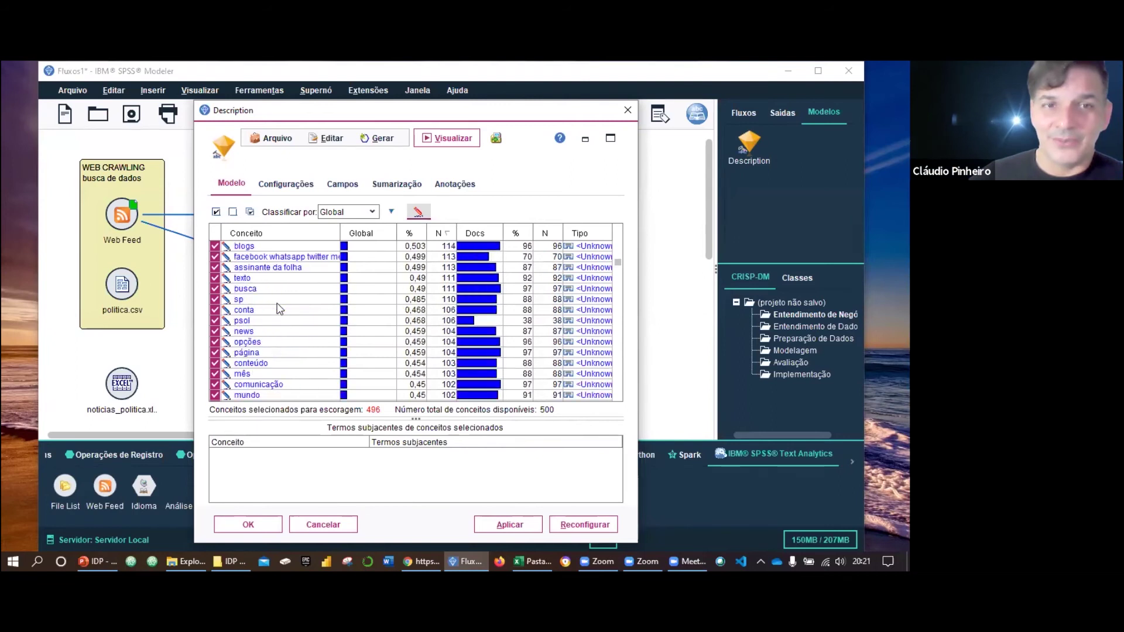
scroll(278, 308, "up", 3)
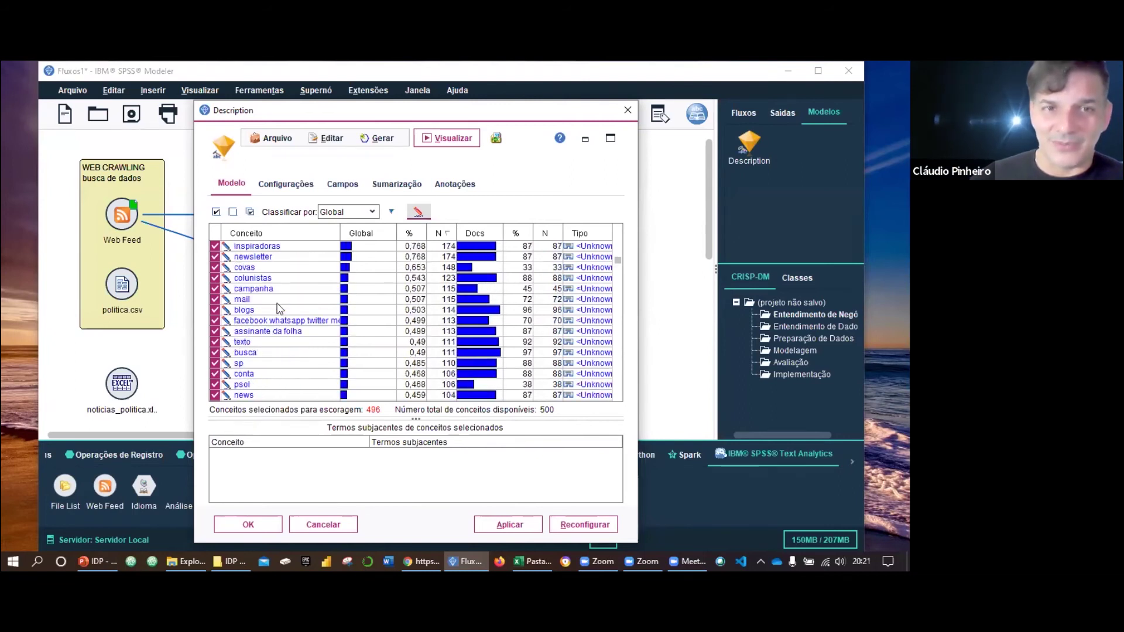
scroll(278, 308, "down", 3)
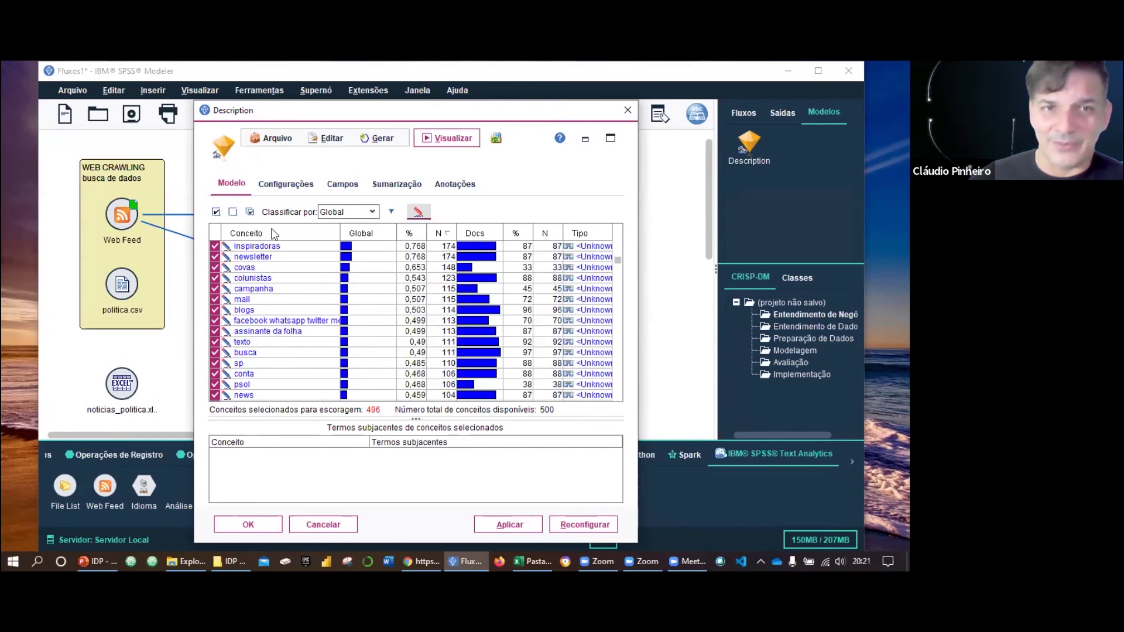
scroll(269, 237, "down", 2)
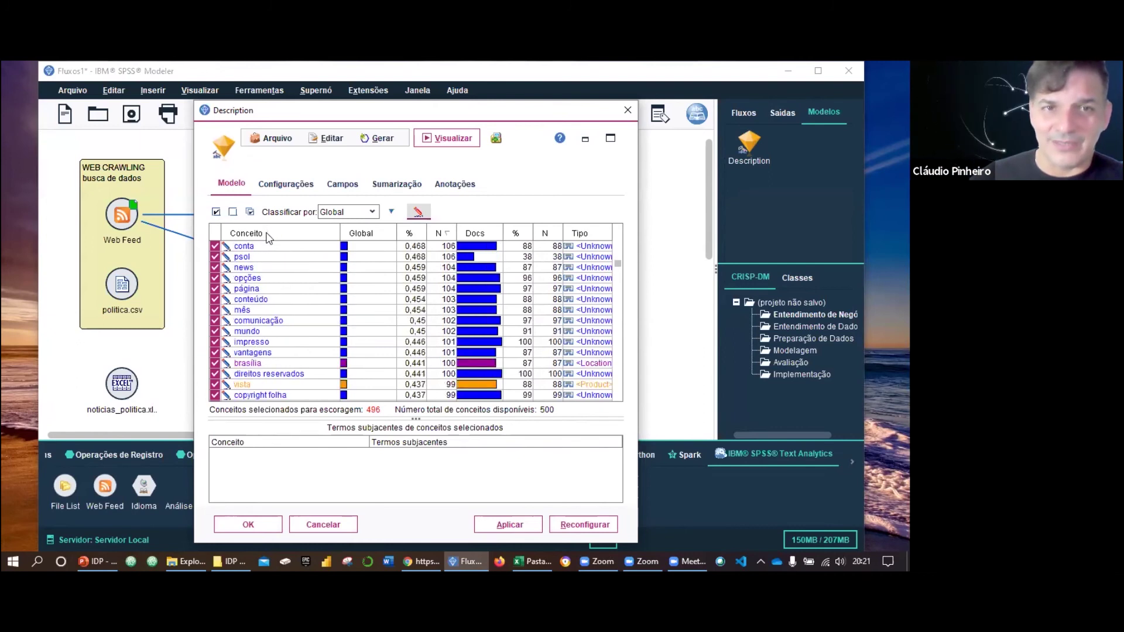
left_click(269, 237)
scroll(304, 288, "down", 15)
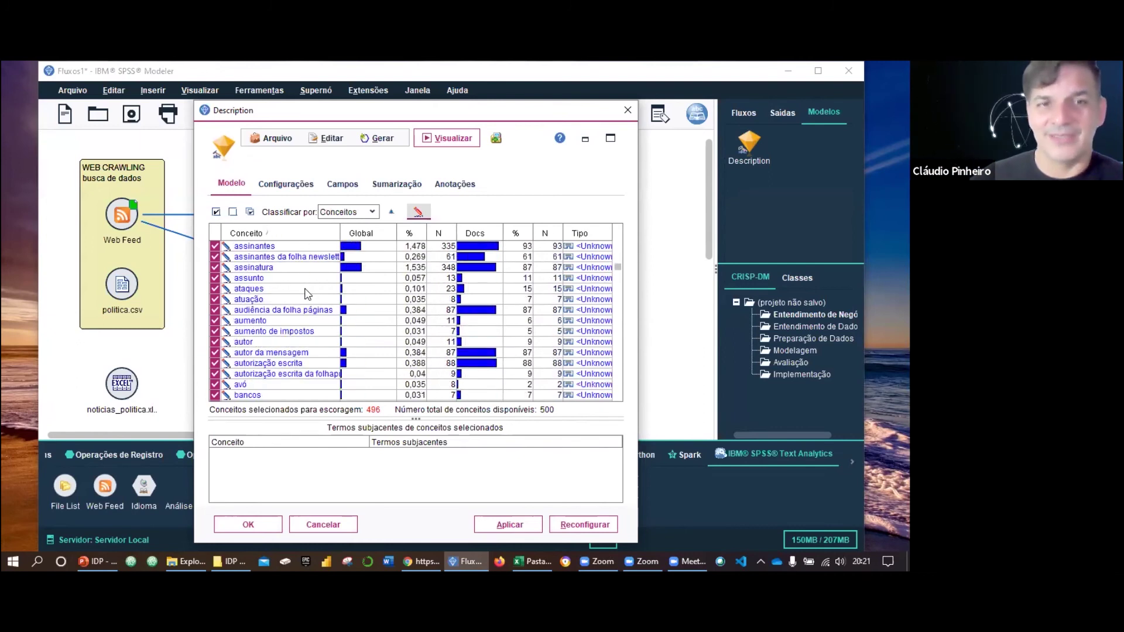
scroll(304, 288, "down", 15)
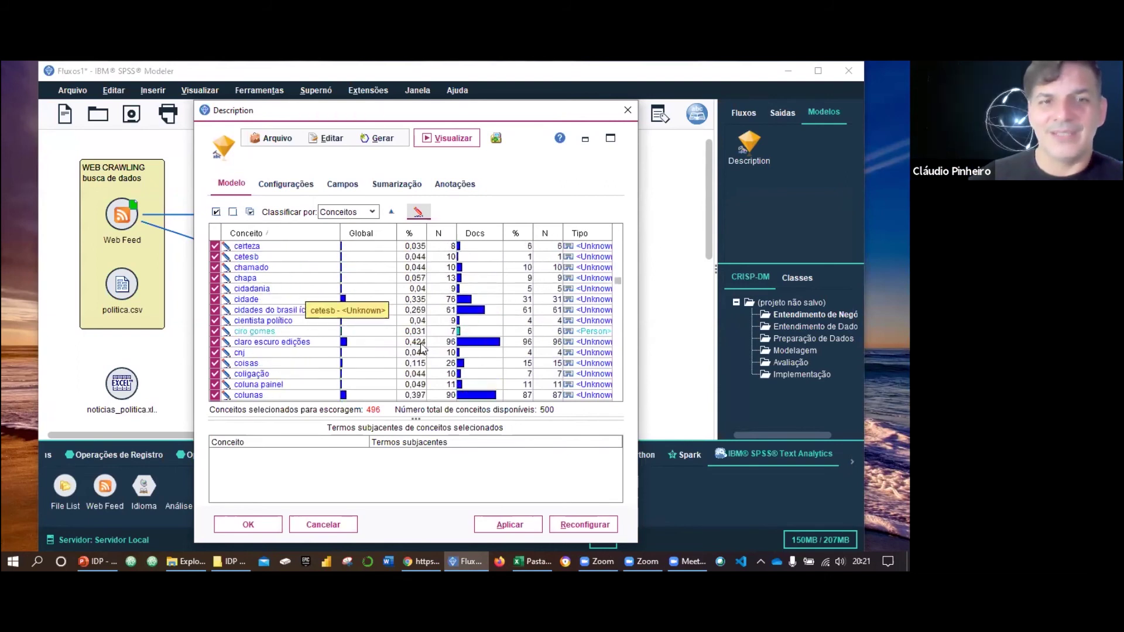
scroll(616, 292, "down", 5)
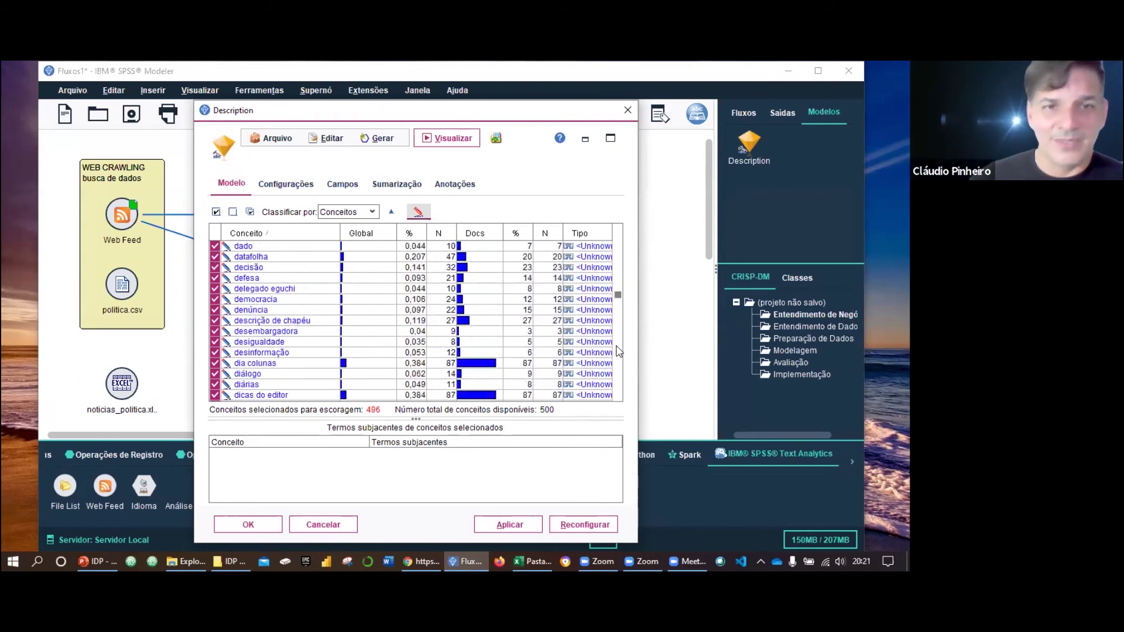
scroll(618, 366, "down", 20)
scroll(618, 366, "down", 20)
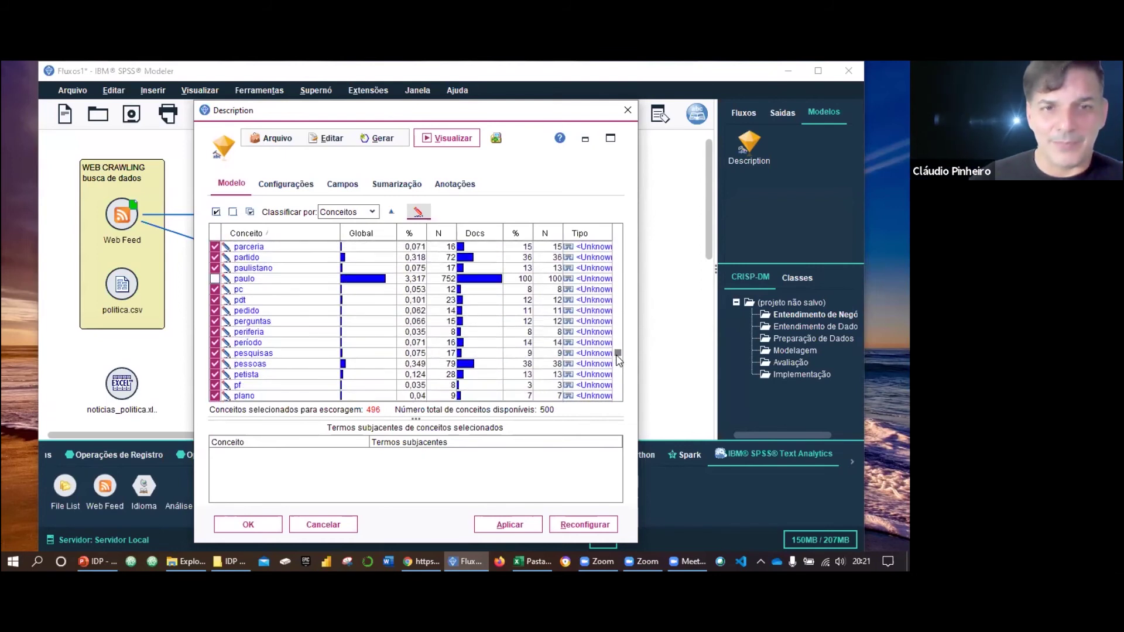
Examine the frequencies and document percentages of concepts beginning with P, such as política, prefeitura, produtos and psdb
scroll(322, 345, "down", 5)
scroll(322, 347, "down", 1)
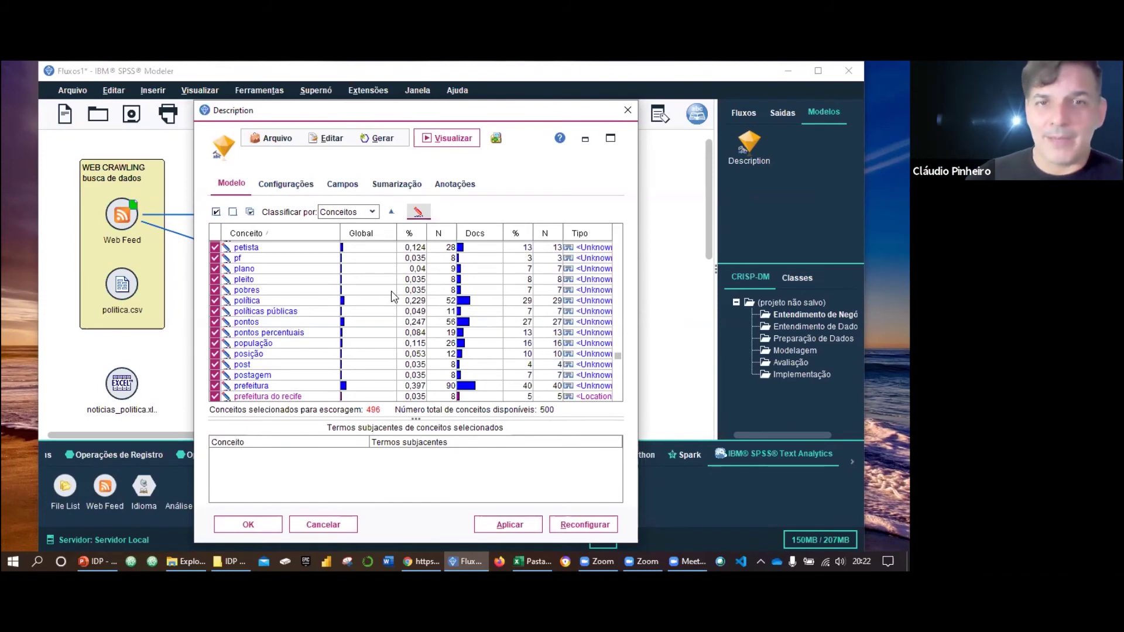
scroll(391, 297, "up", 1)
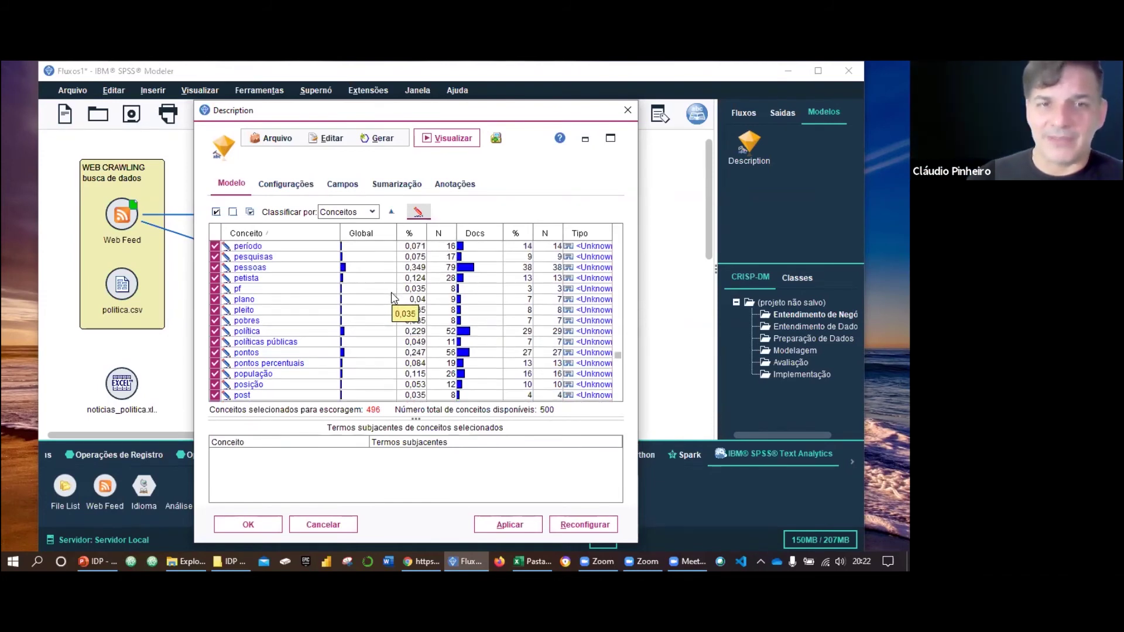
scroll(392, 298, "down", 1)
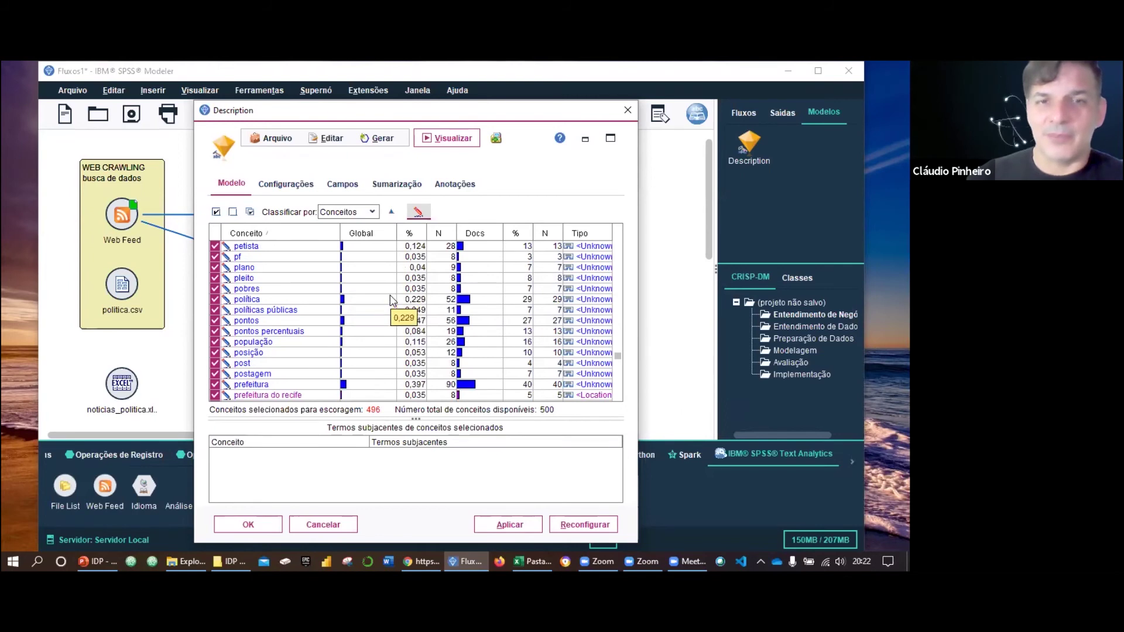
scroll(392, 300, "down", 2)
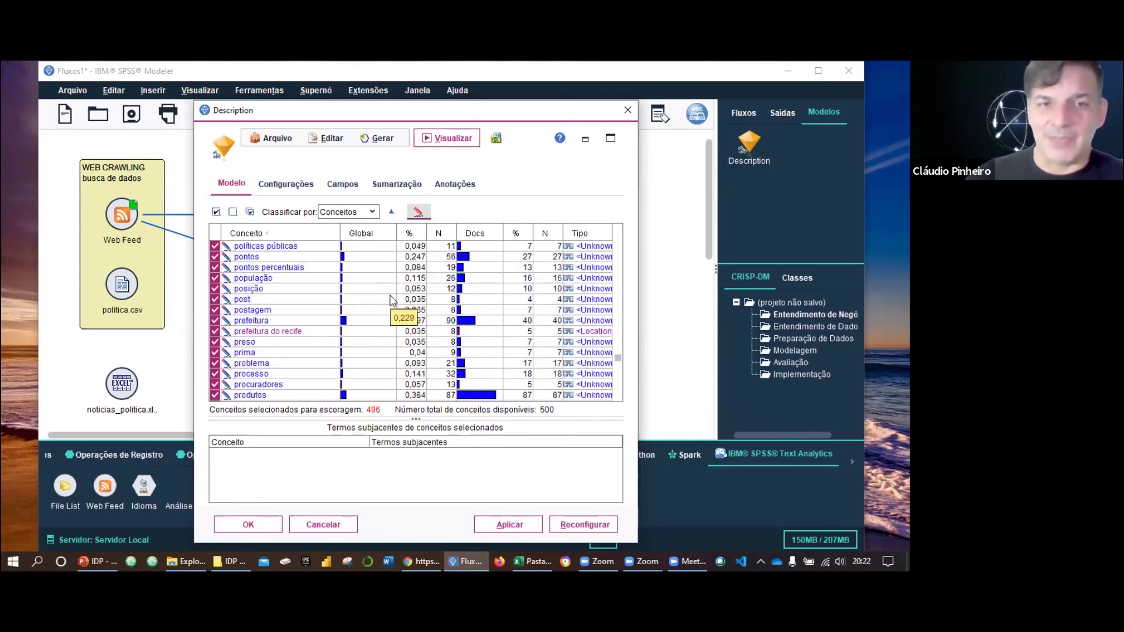
scroll(392, 299, "down", 1)
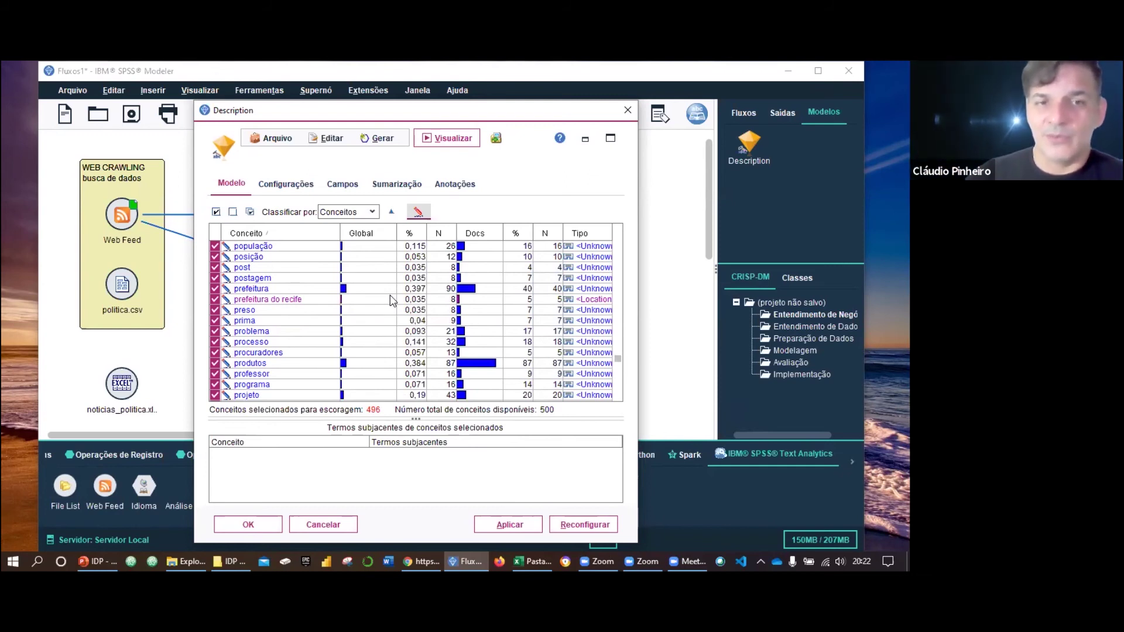
scroll(392, 300, "down", 2)
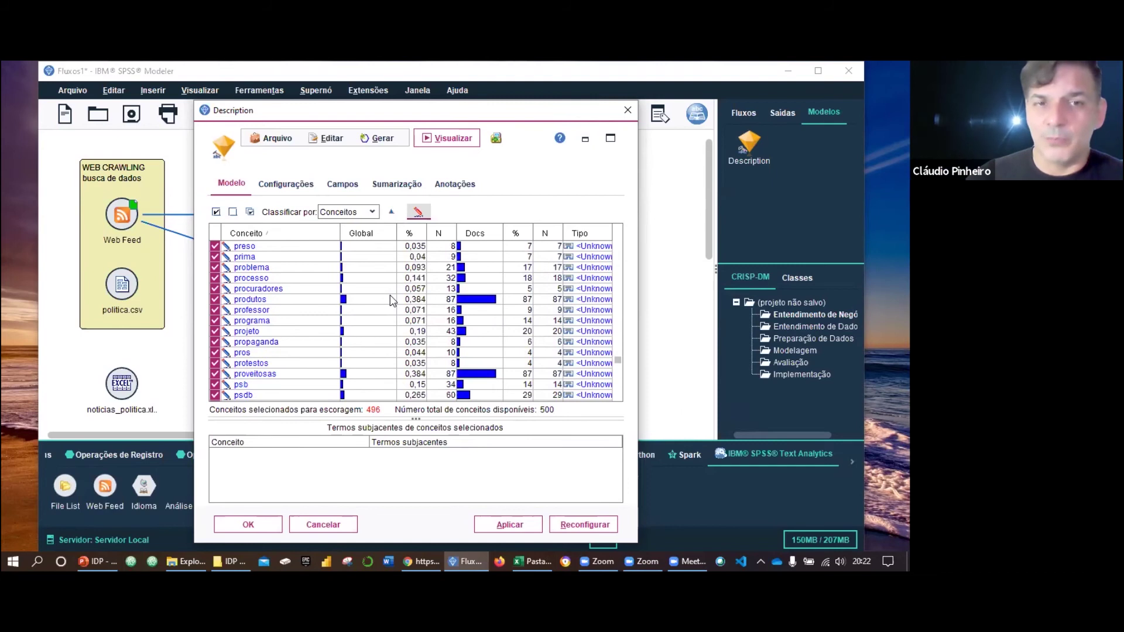
scroll(392, 300, "up", 3)
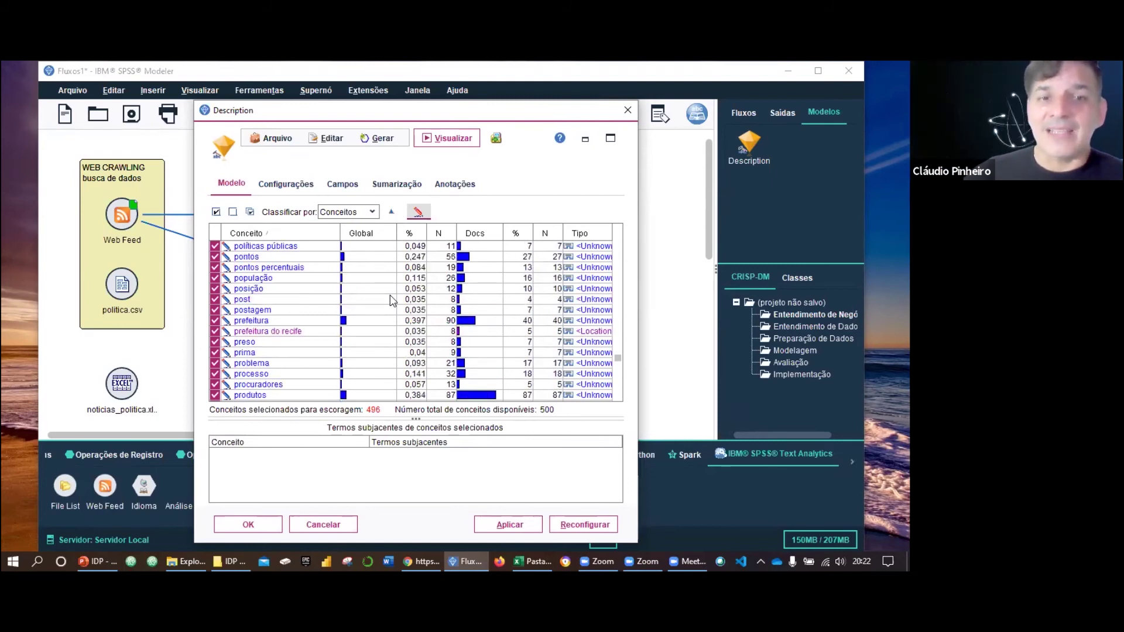
scroll(392, 300, "up", 1)
Compare the document percentages of the alphabetically last concepts, from site da folha and stf to vereador and violência
scroll(393, 300, "down", 5)
scroll(392, 300, "down", 8)
scroll(393, 300, "down", 10)
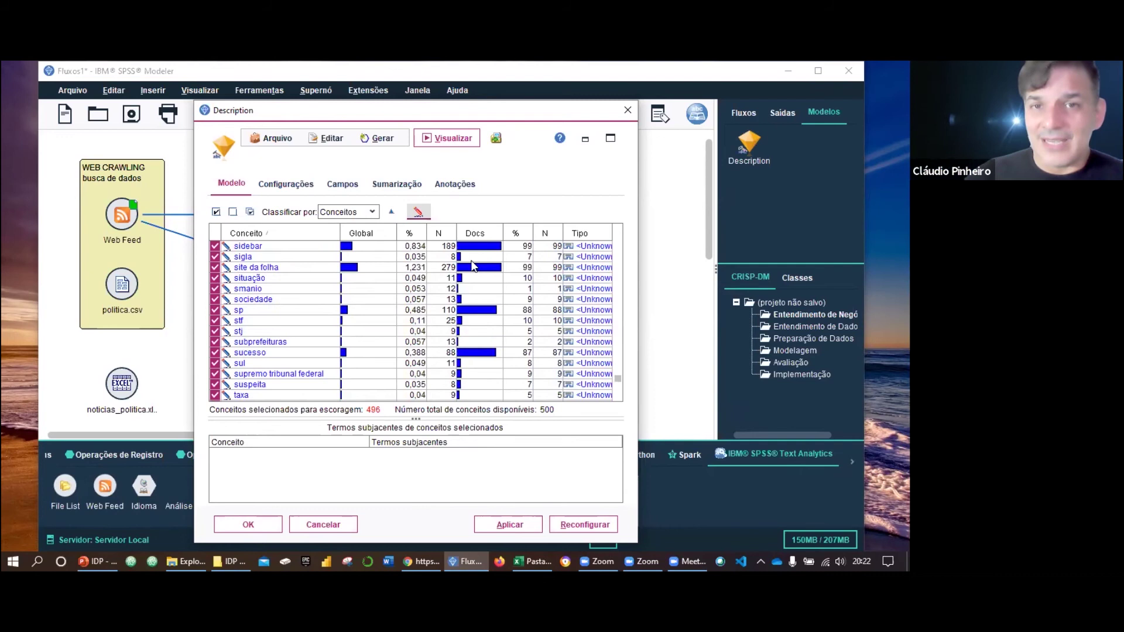
scroll(527, 263, "up", 2)
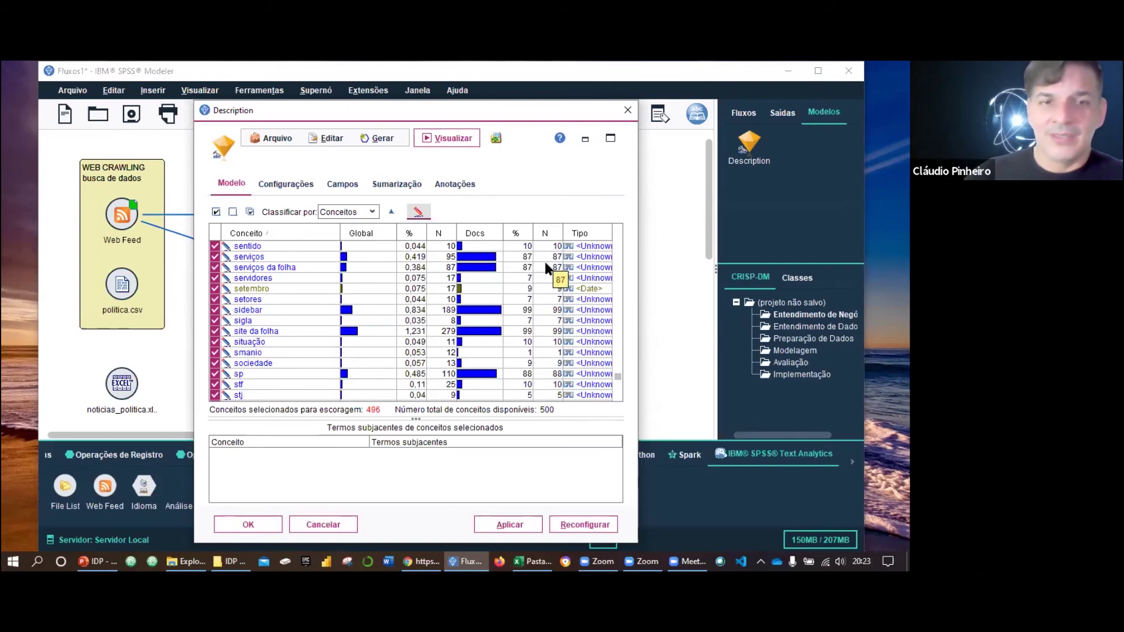
scroll(545, 263, "down", 4)
scroll(546, 265, "down", 4)
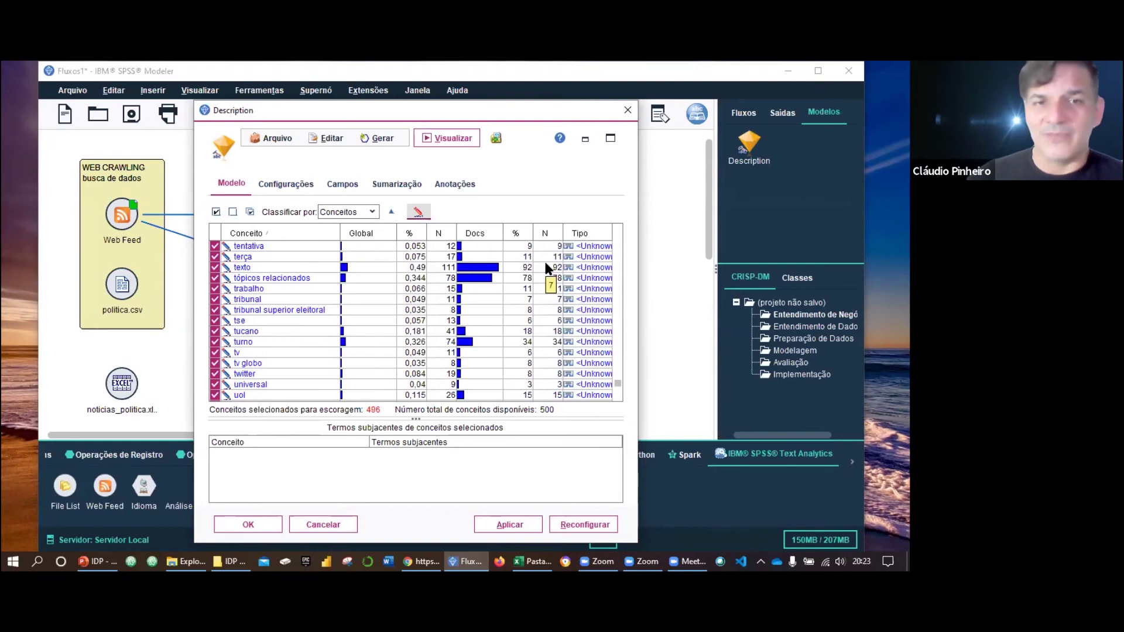
scroll(546, 264, "down", 3)
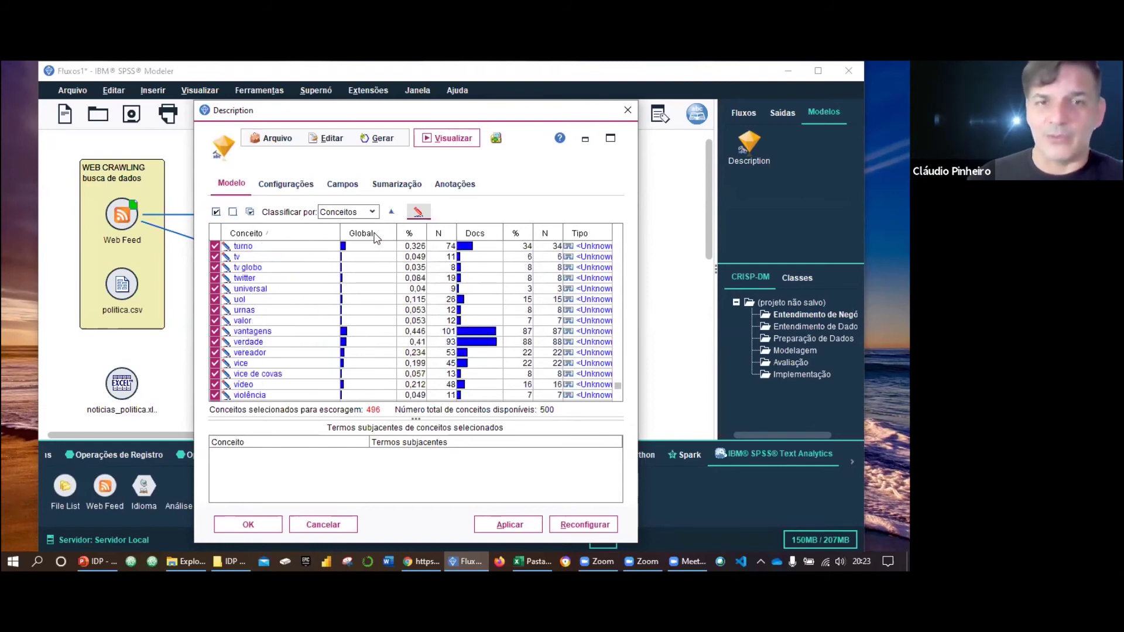
Sort the concepts by global frequency in descending order, review the most frequent ones, and close the Description model
left_click(375, 235)
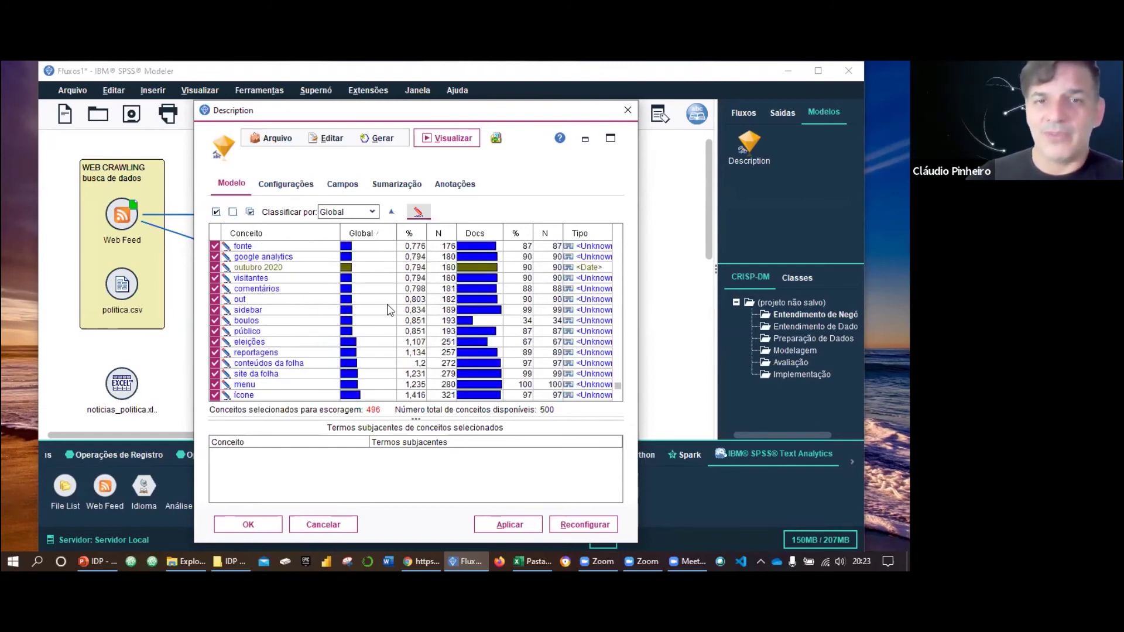
scroll(620, 396, "down", 3)
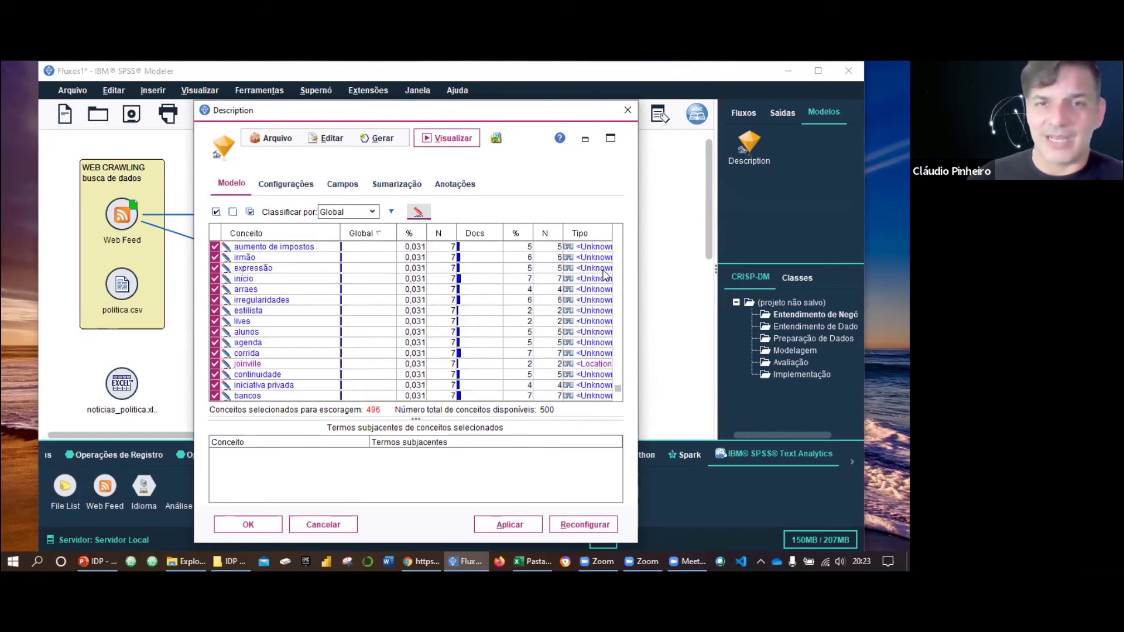
scroll(515, 243, "up", 15)
scroll(514, 243, "up", 15)
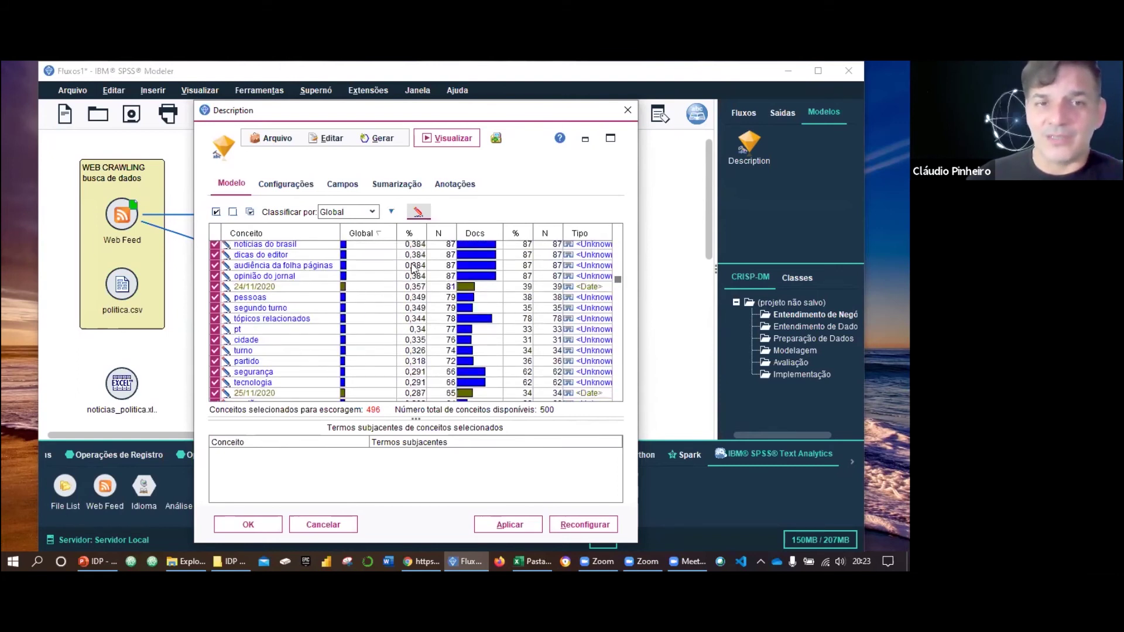
scroll(382, 316, "down", 3)
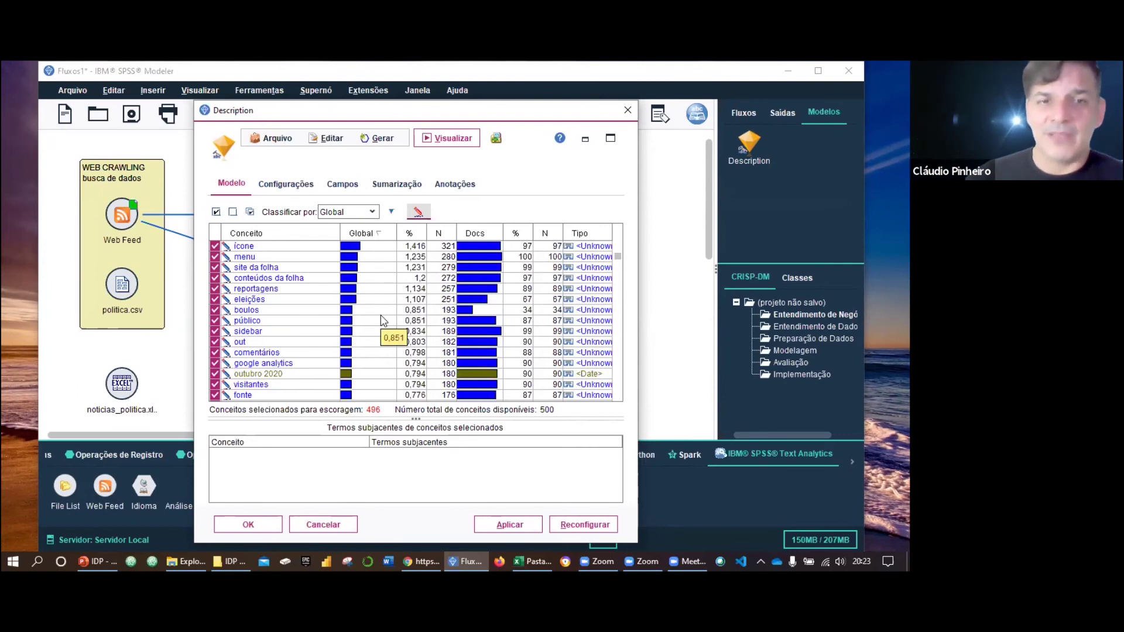
scroll(381, 319, "down", 3)
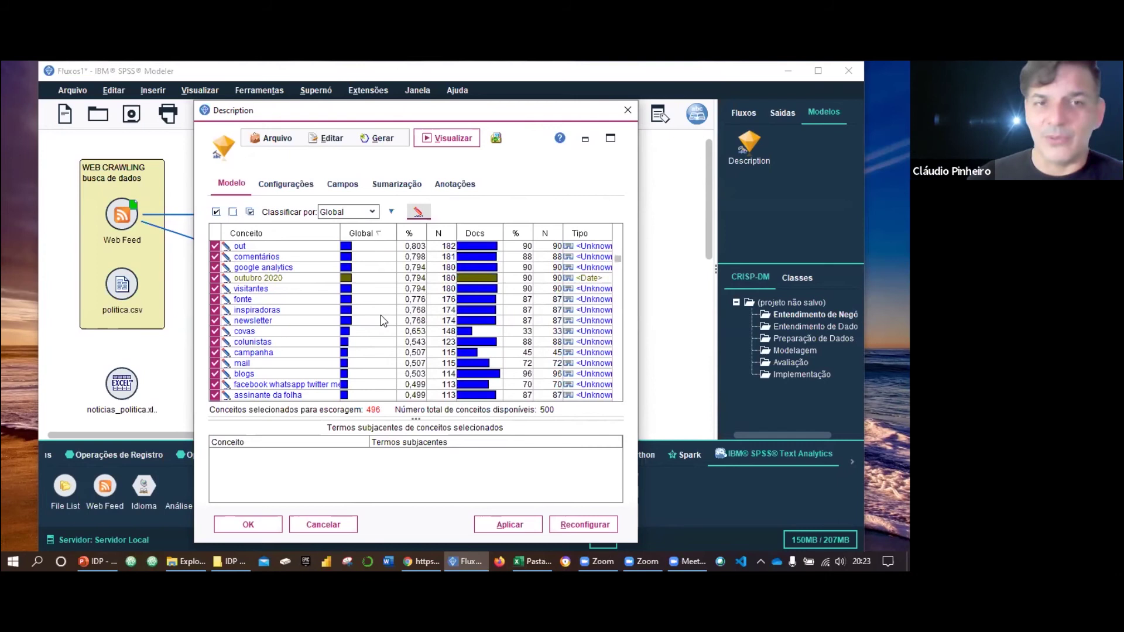
scroll(383, 320, "down", 1)
scroll(382, 320, "down", 1)
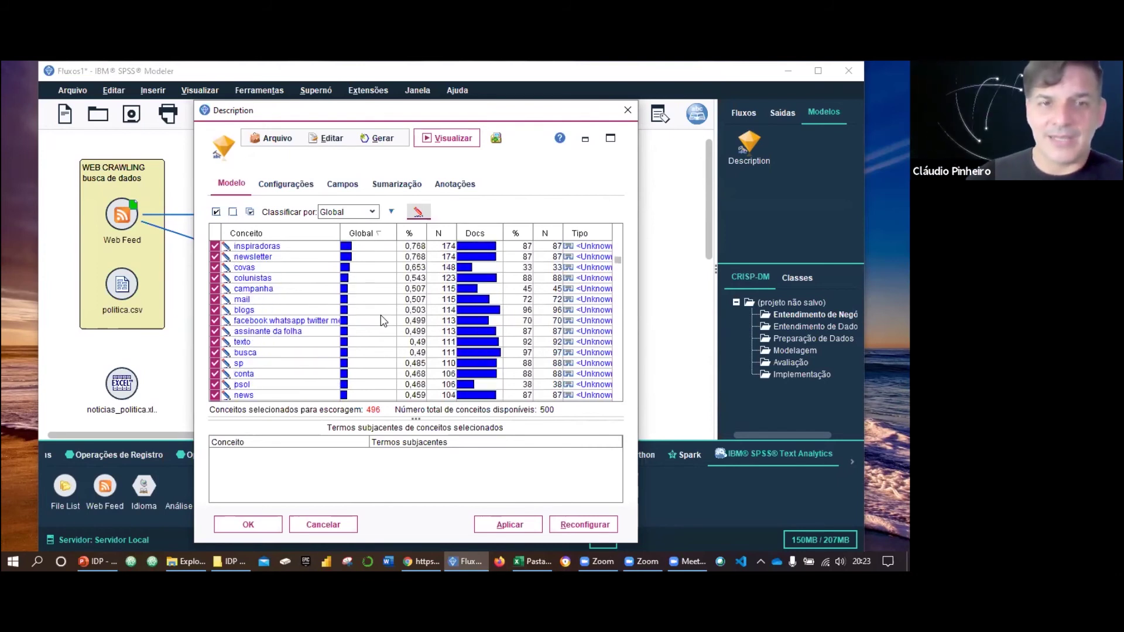
scroll(381, 319, "down", 1)
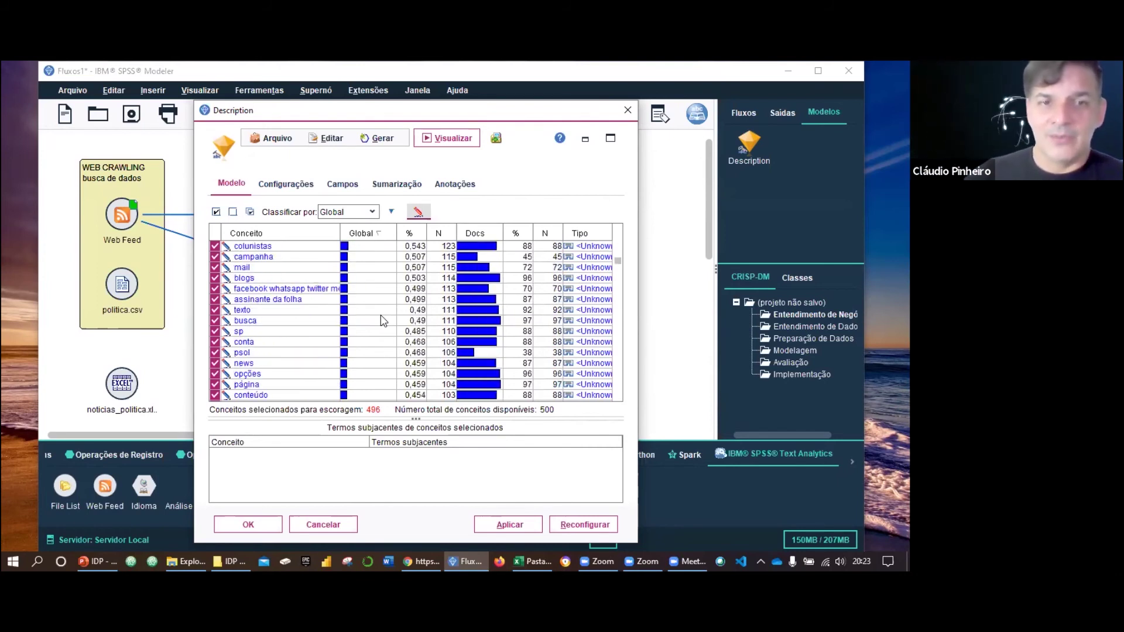
scroll(384, 321, "down", 3)
scroll(384, 321, "down", 1)
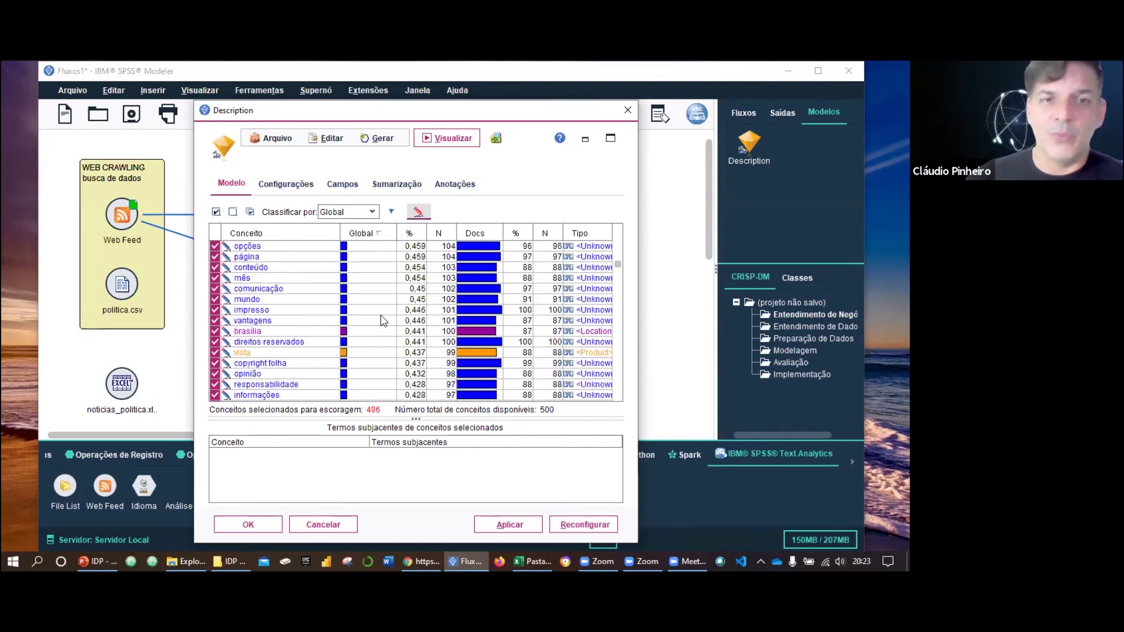
scroll(384, 321, "down", 1)
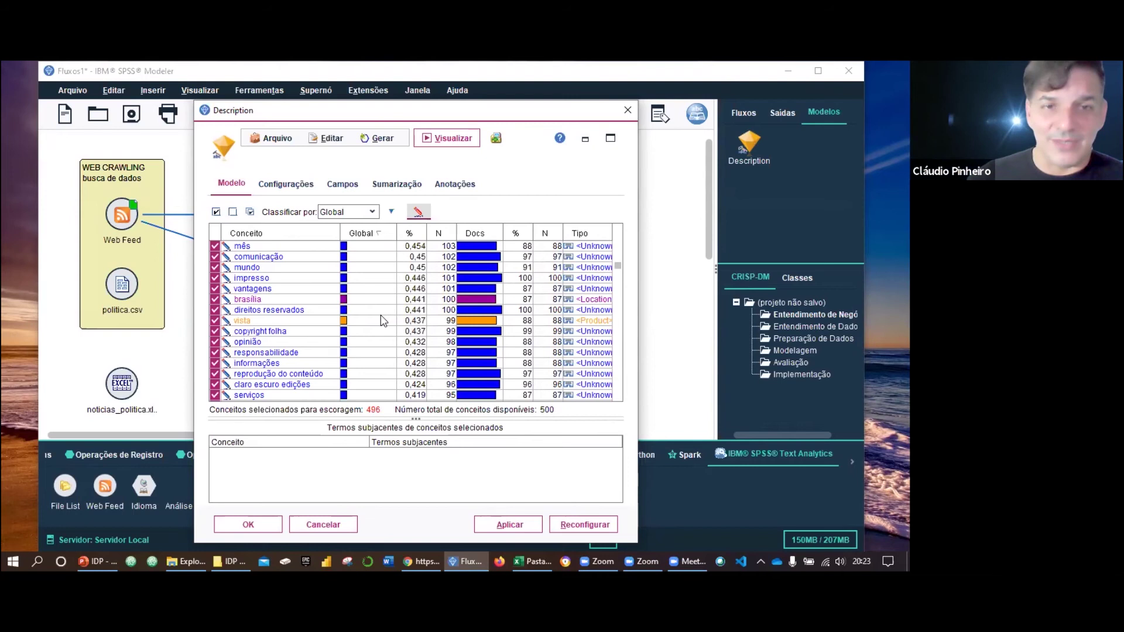
scroll(383, 321, "down", 1)
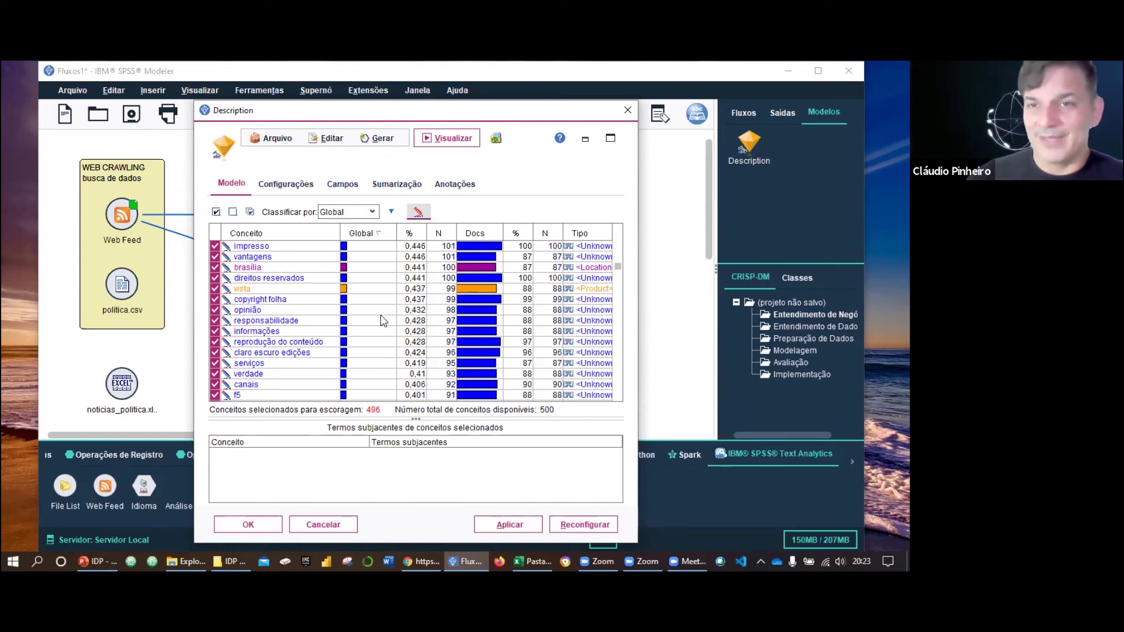
scroll(384, 321, "down", 5)
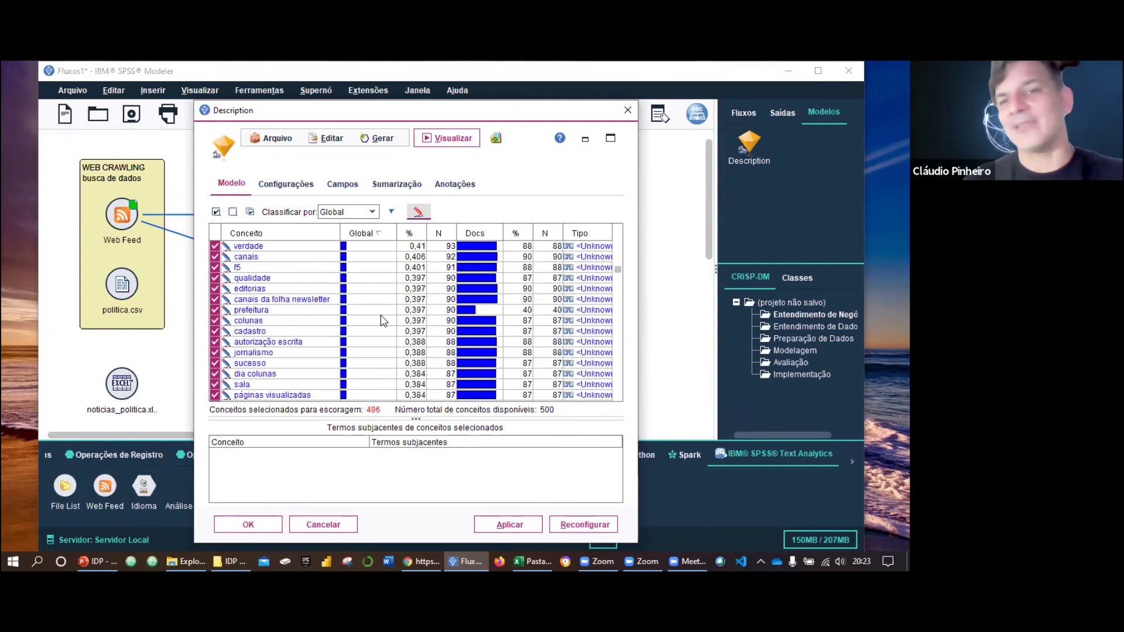
left_click(627, 110)
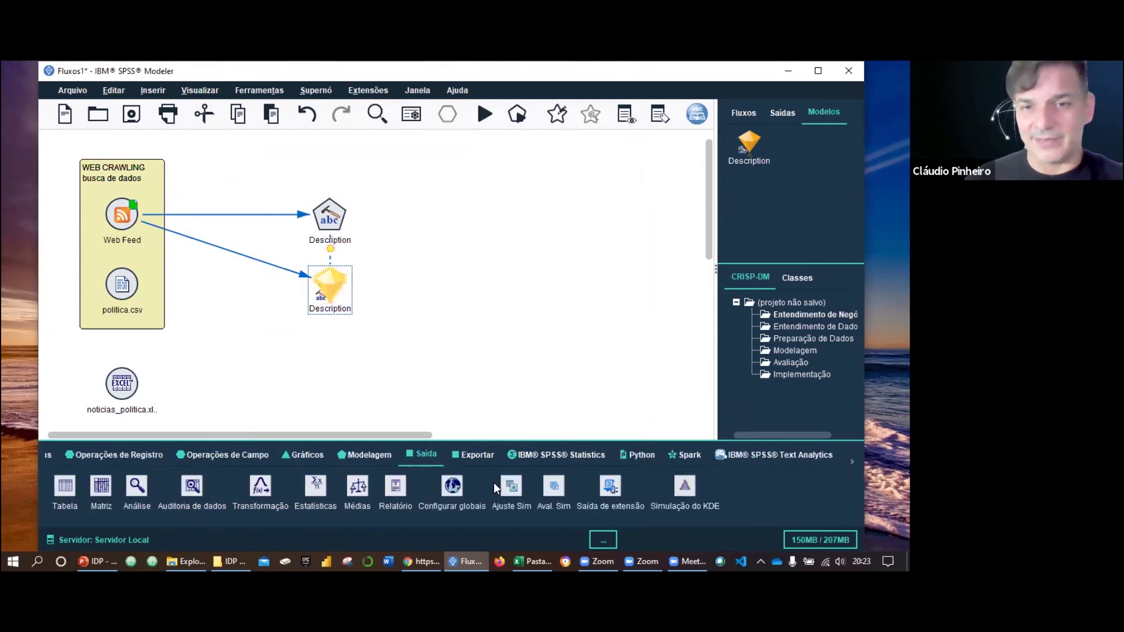
Attach a Tabela output node to the Description nugget and run it to inspect the T/F concept columns for each news record
double_click(65, 486)
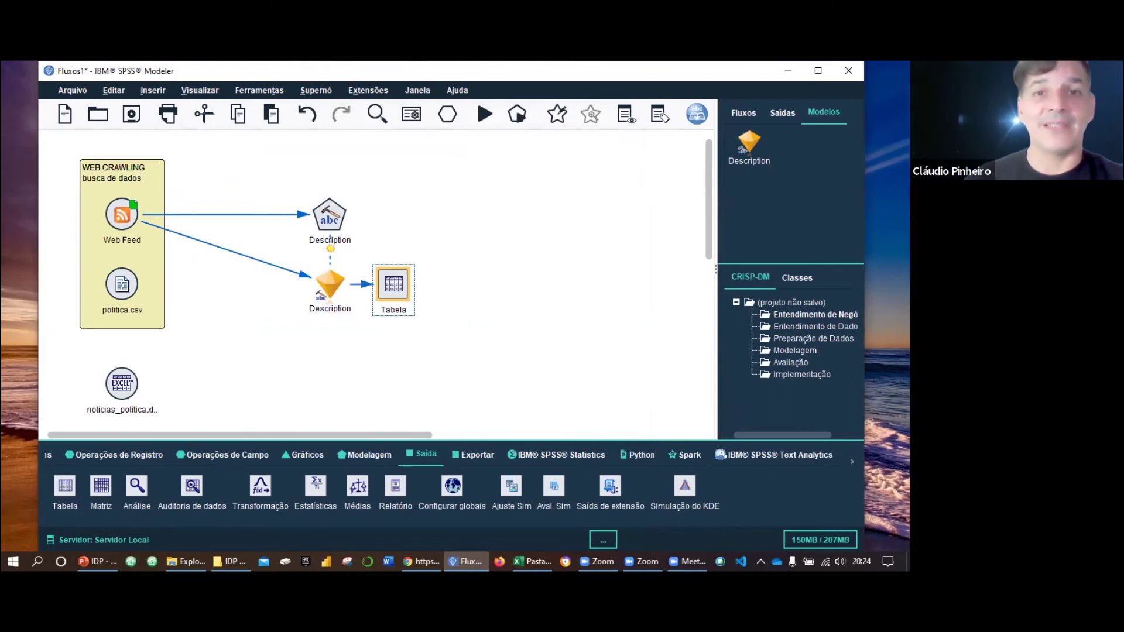
key("ctrl+e")
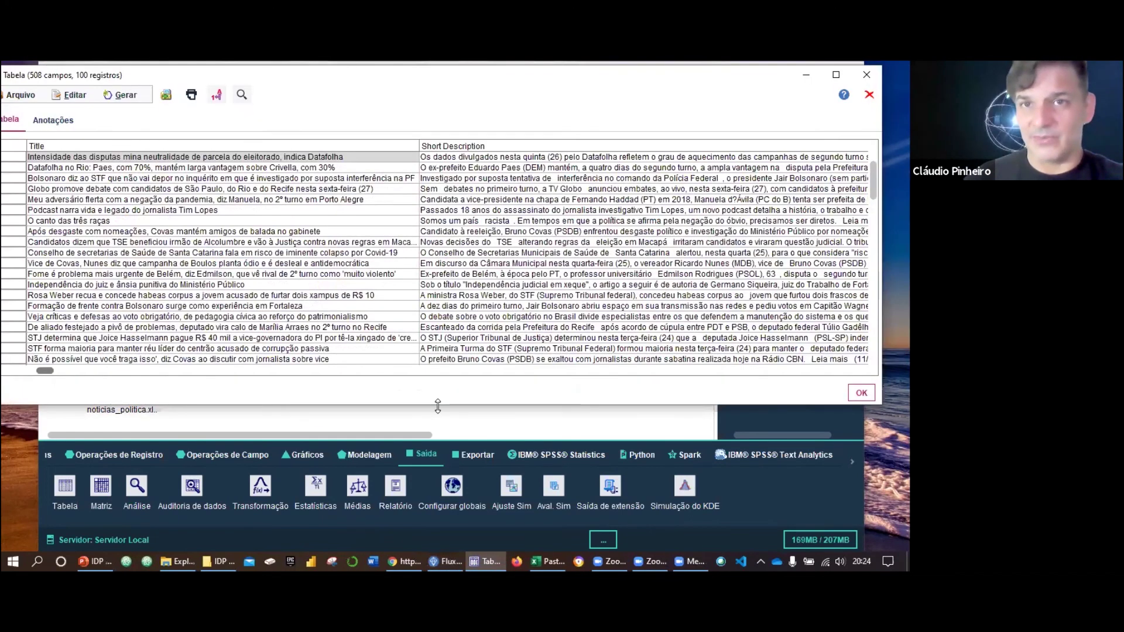
scroll(478, 404, "right", 10)
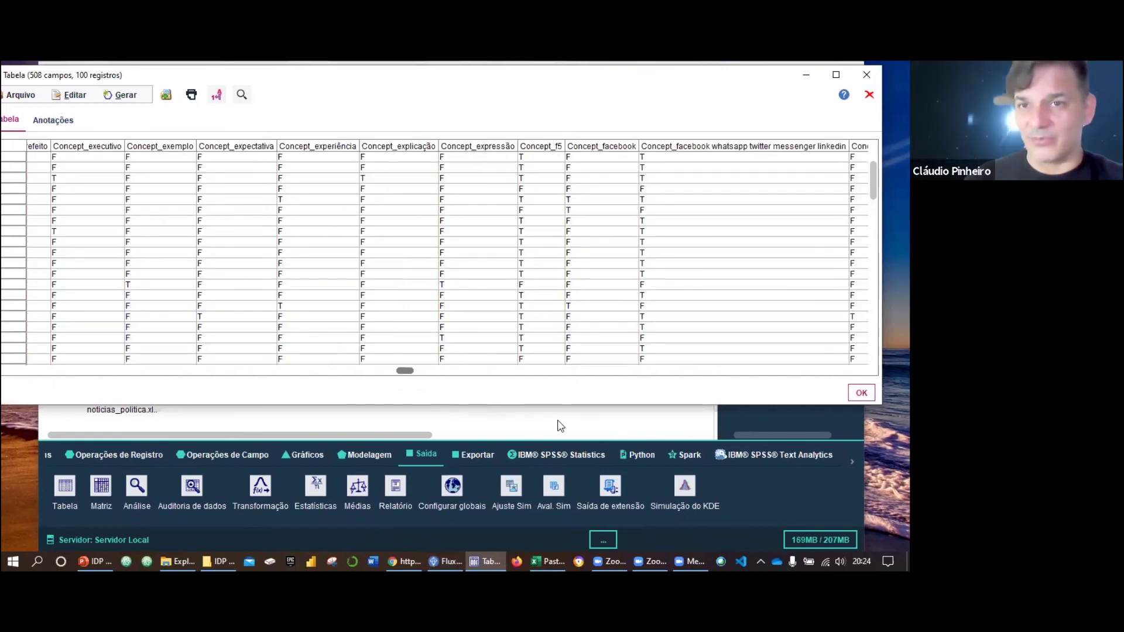
scroll(794, 163, "right", 3)
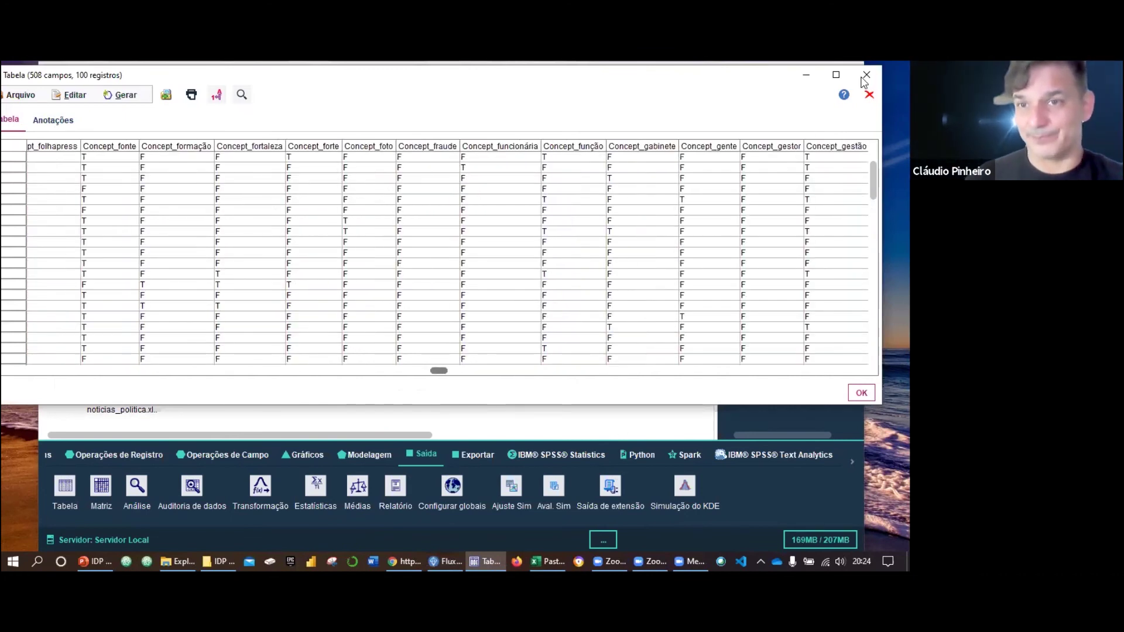
Scan the remaining concept columns, close the table output, and place the Tabela node directly below the Description nugget
scroll(864, 82, "left", 2)
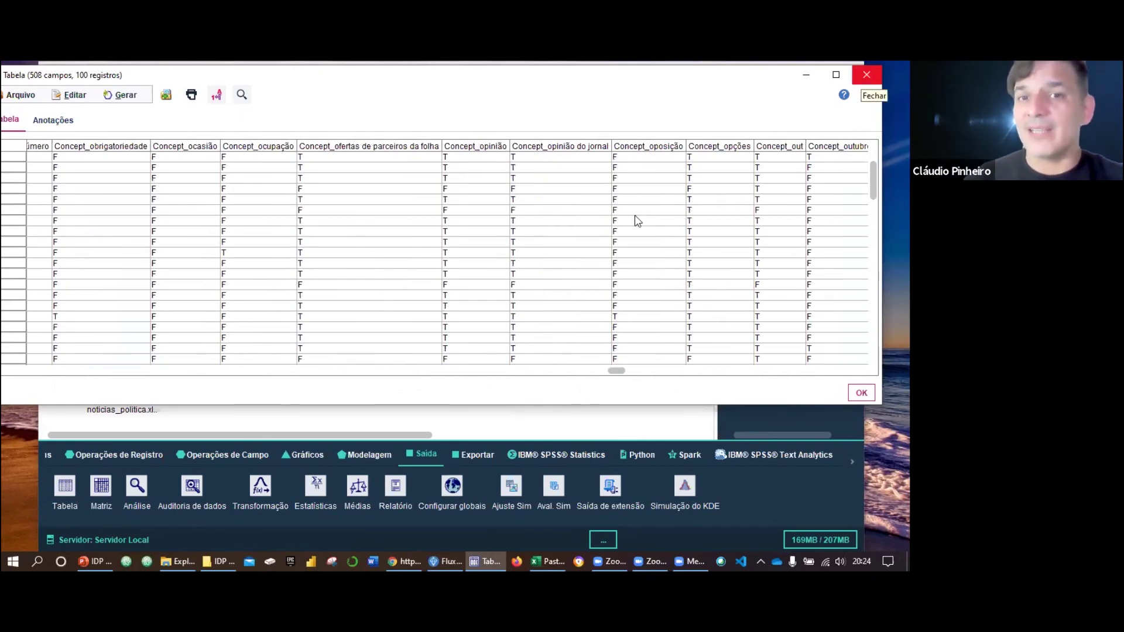
key("alt+F4")
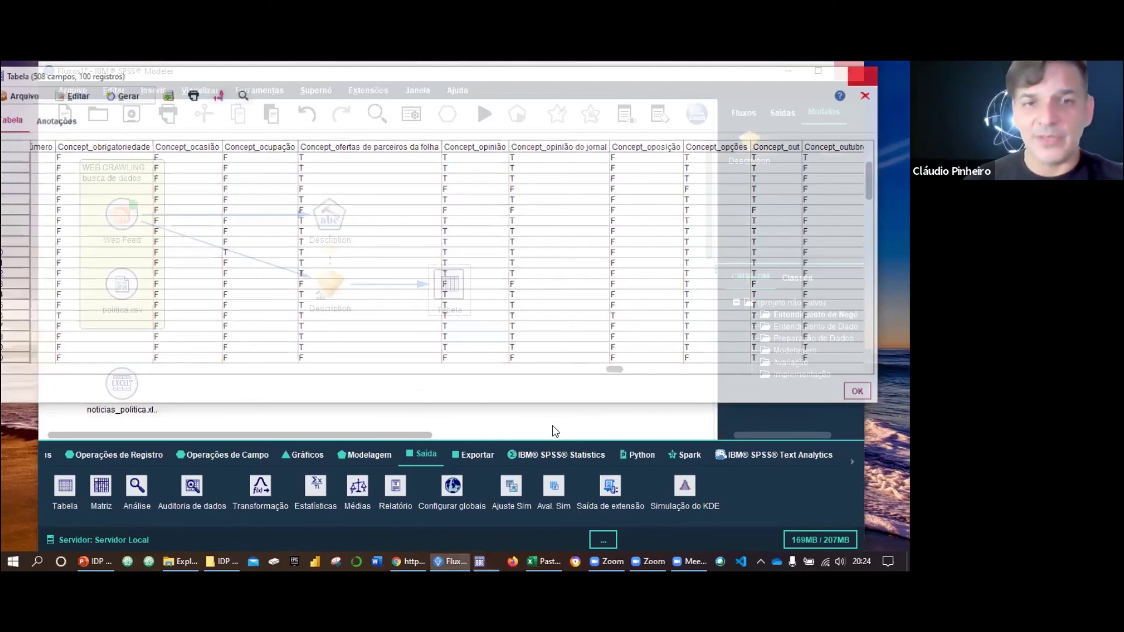
key("ctrl+z")
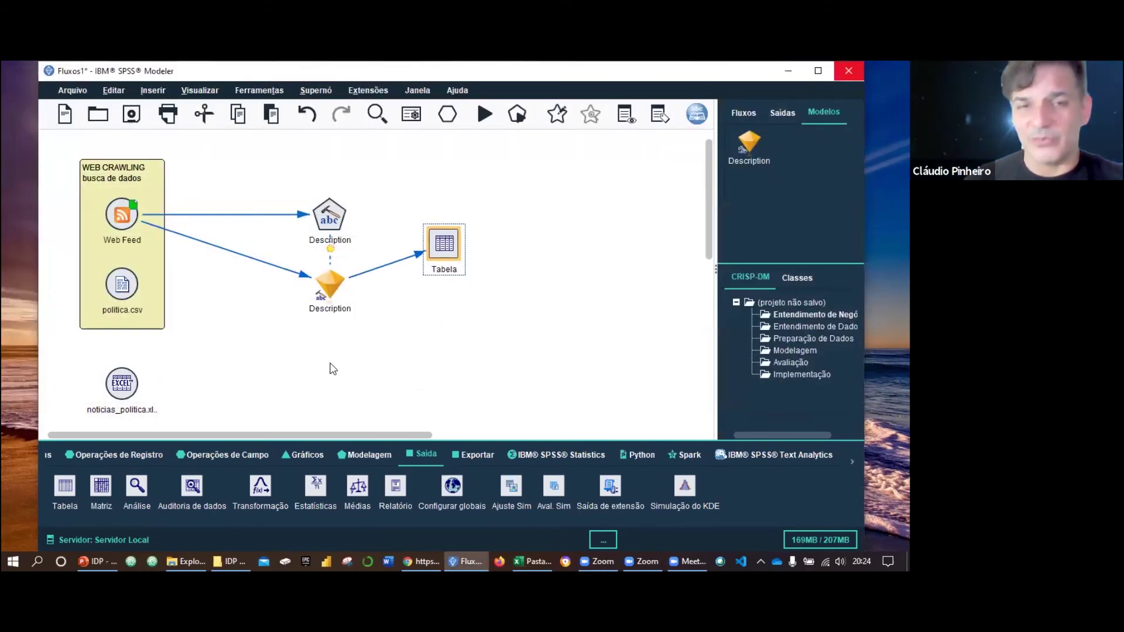
key("ctrl+z")
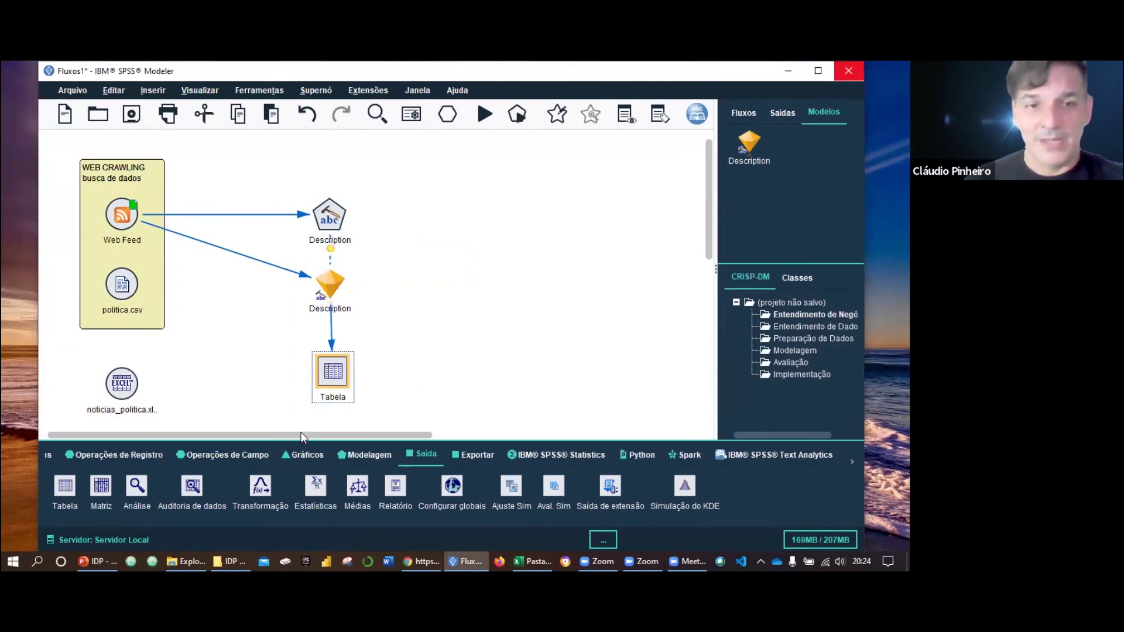
key("ctrl+z")
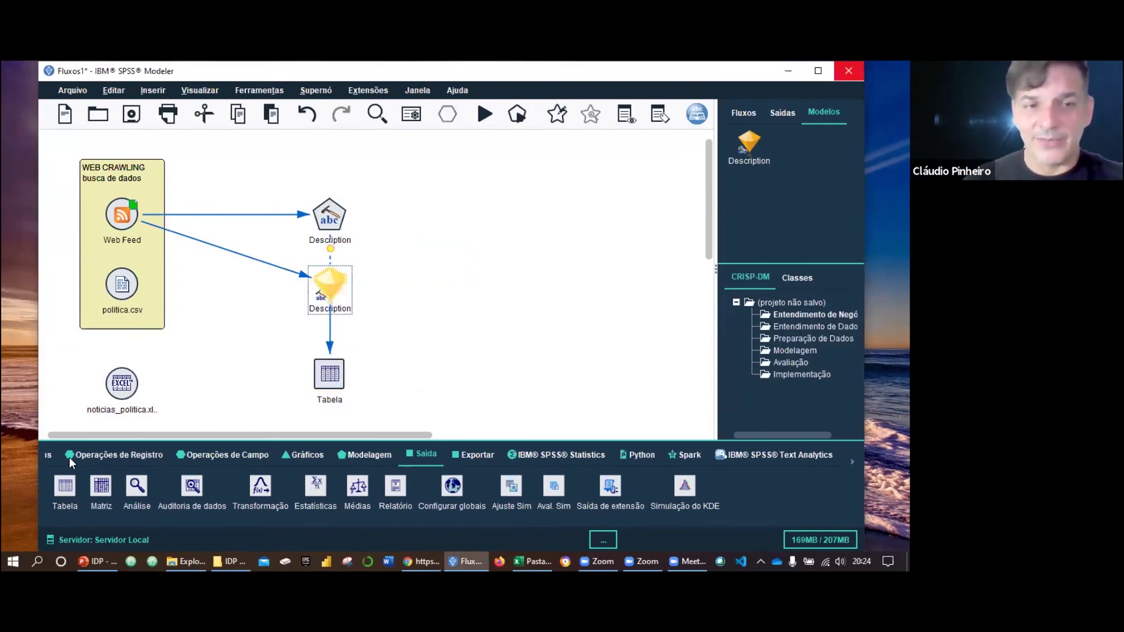
Attach a Tipo node to the Description nugget, open it, and read the values of all fields
left_click(225, 455)
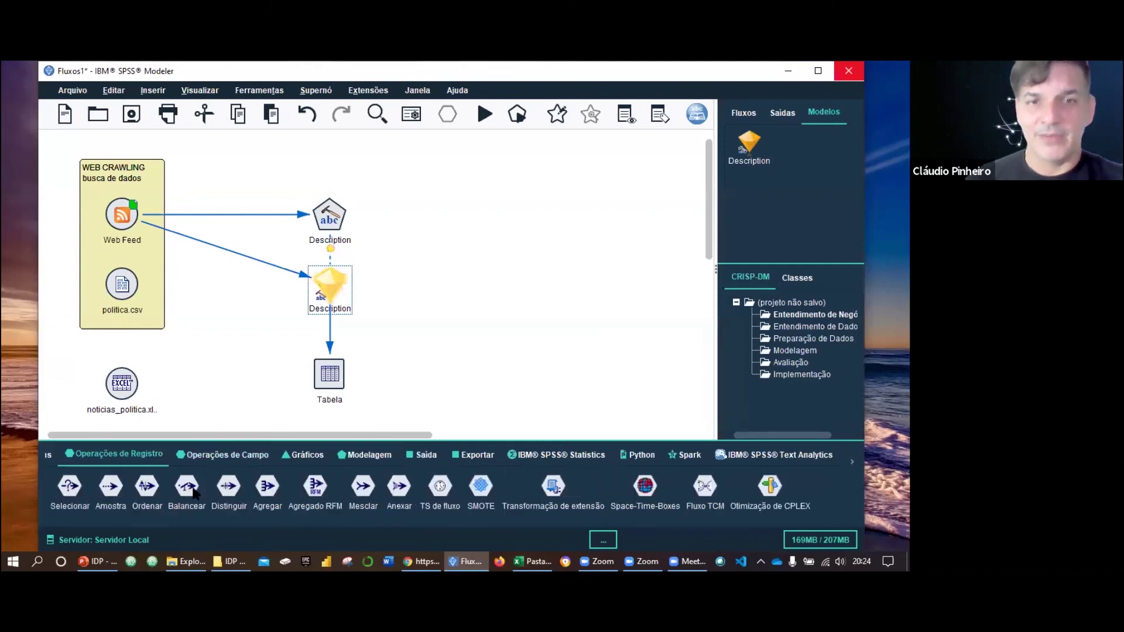
left_click(434, 306)
left_click_drag(392, 286, 441, 287)
double_click(462, 313)
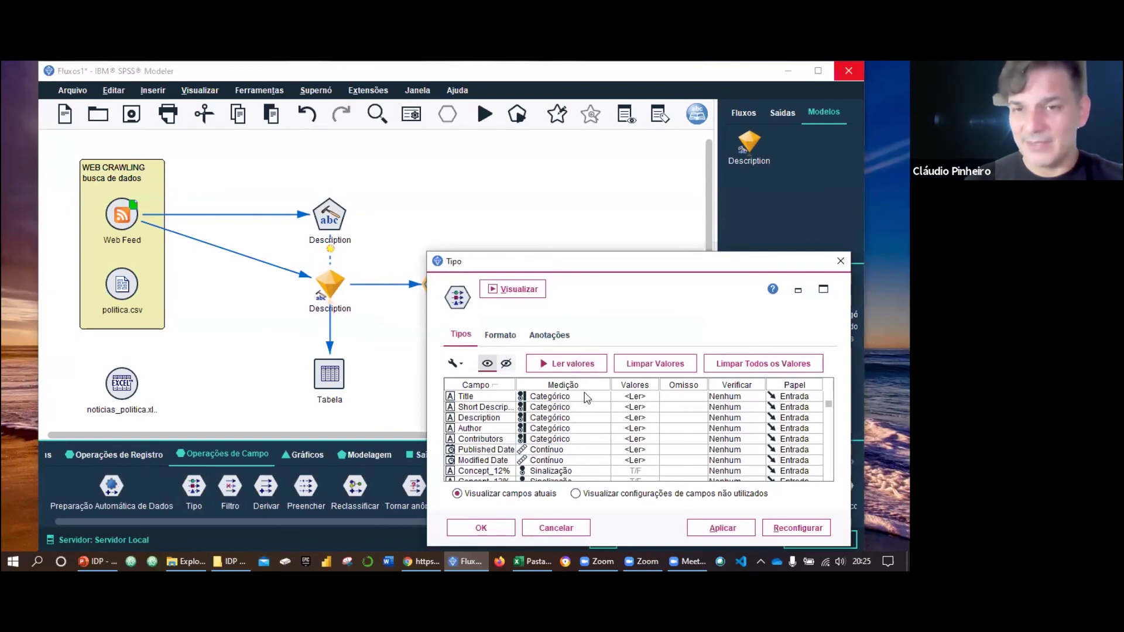
left_click(585, 373)
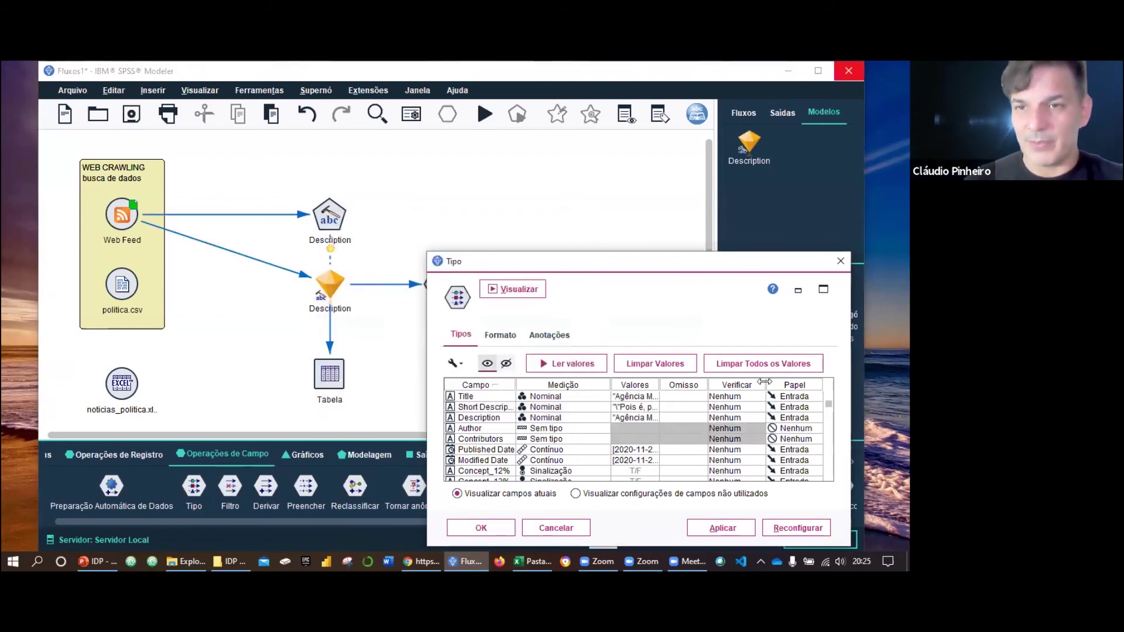
Set the role of the Title, Short Description and Description fields to Nenhum in the Tipo node
left_click(831, 420)
left_click_drag(831, 421, 830, 402)
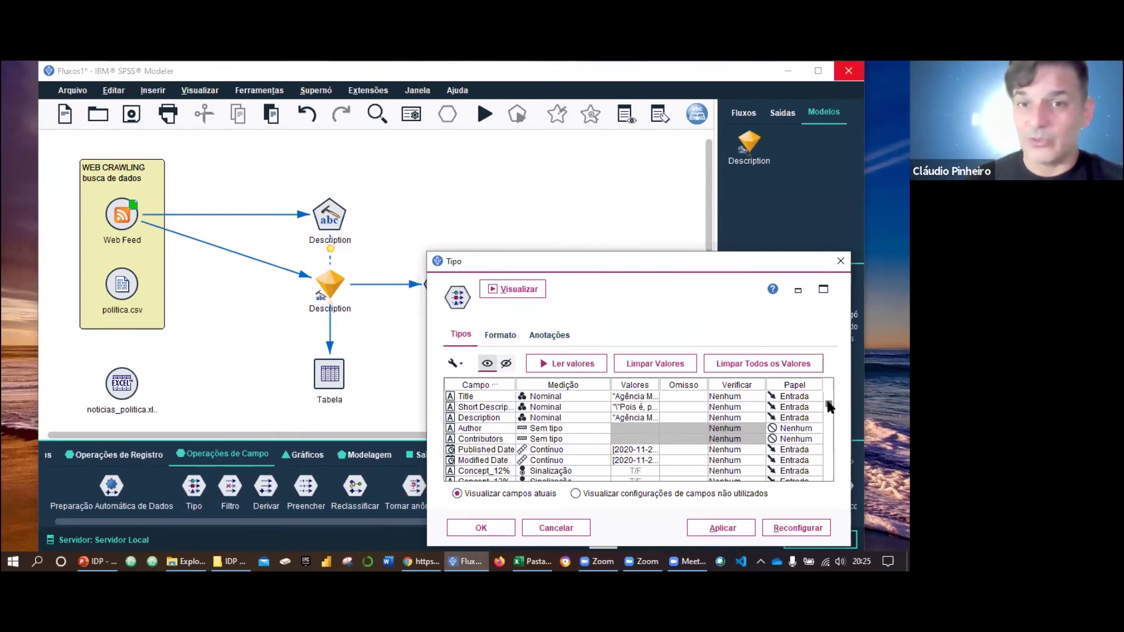
left_click(828, 421)
left_click_drag(828, 423, 829, 402)
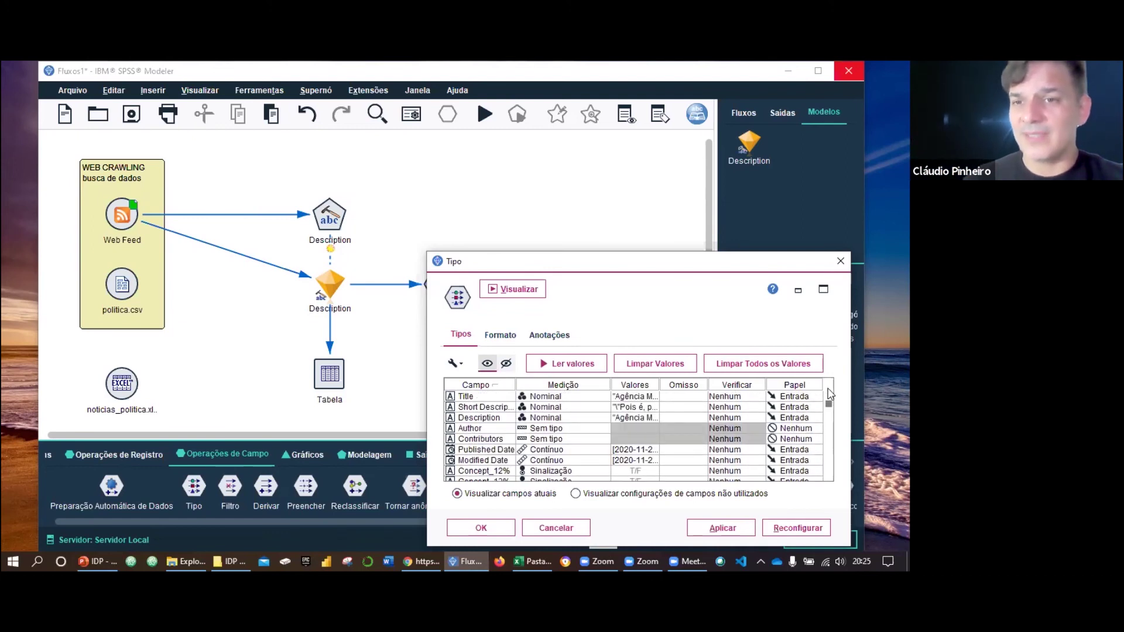
left_click(799, 398)
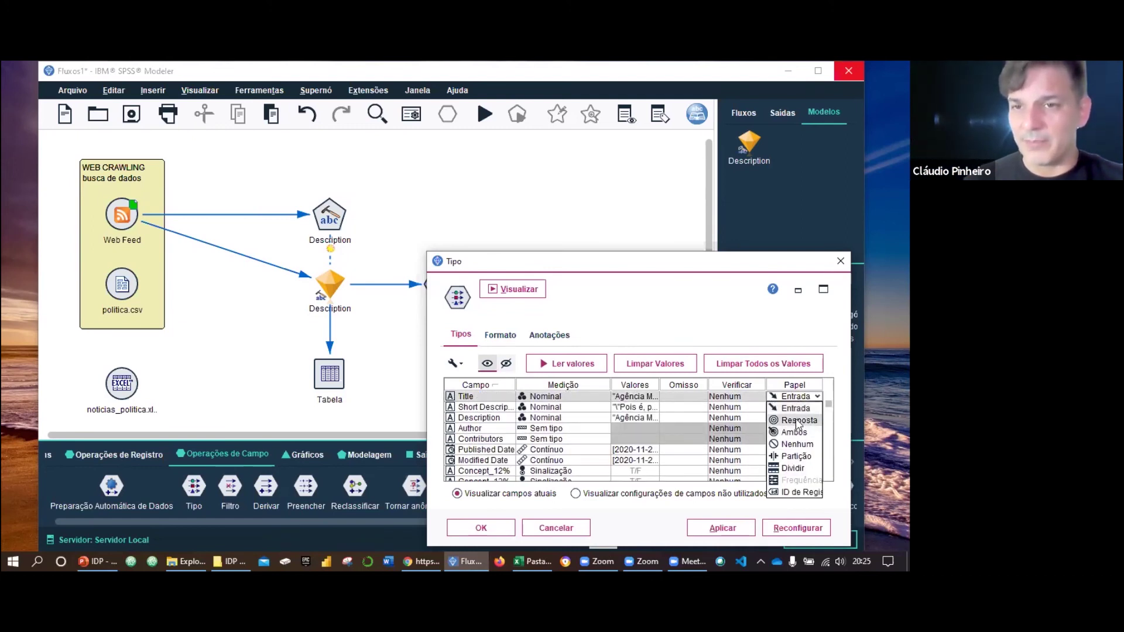
left_click(797, 445)
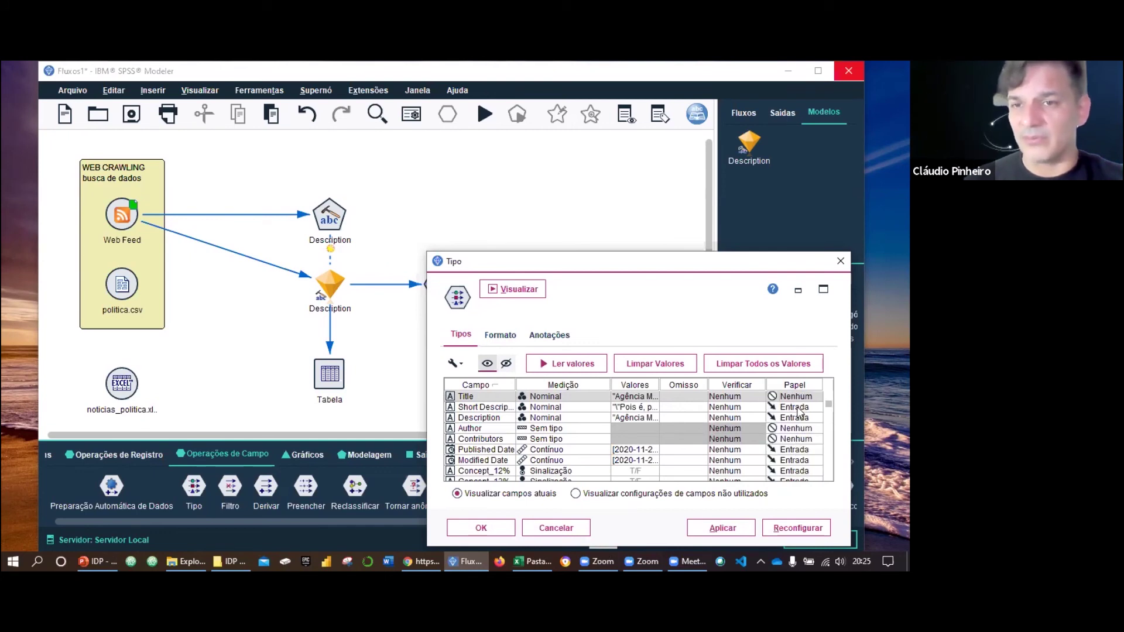
left_click(799, 408)
left_click(798, 455)
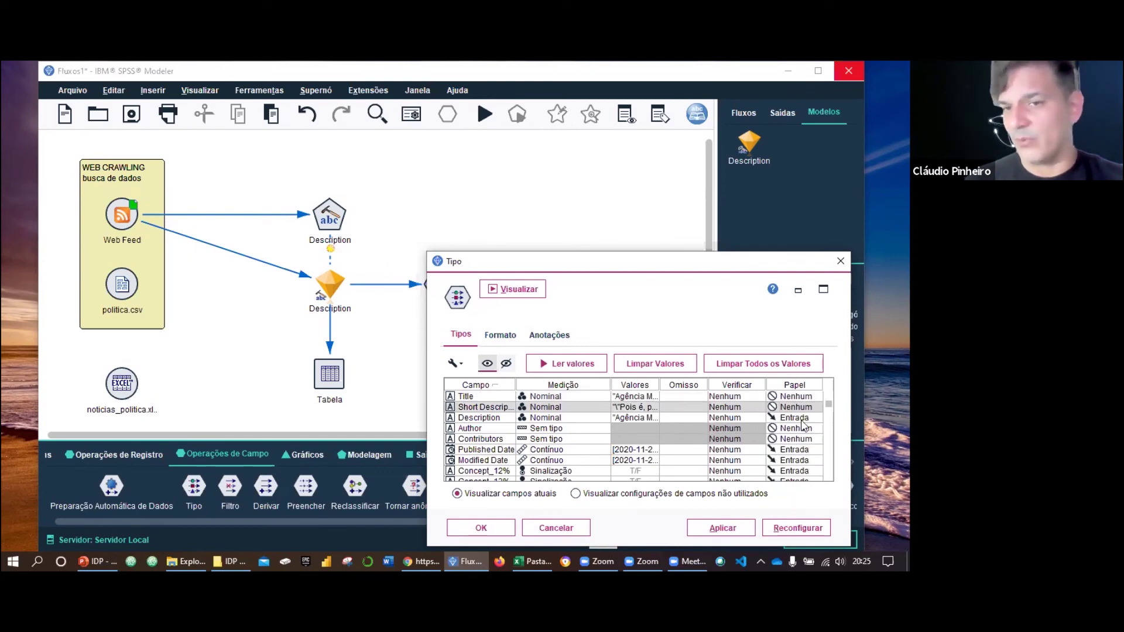
left_click(802, 419)
left_click(797, 466)
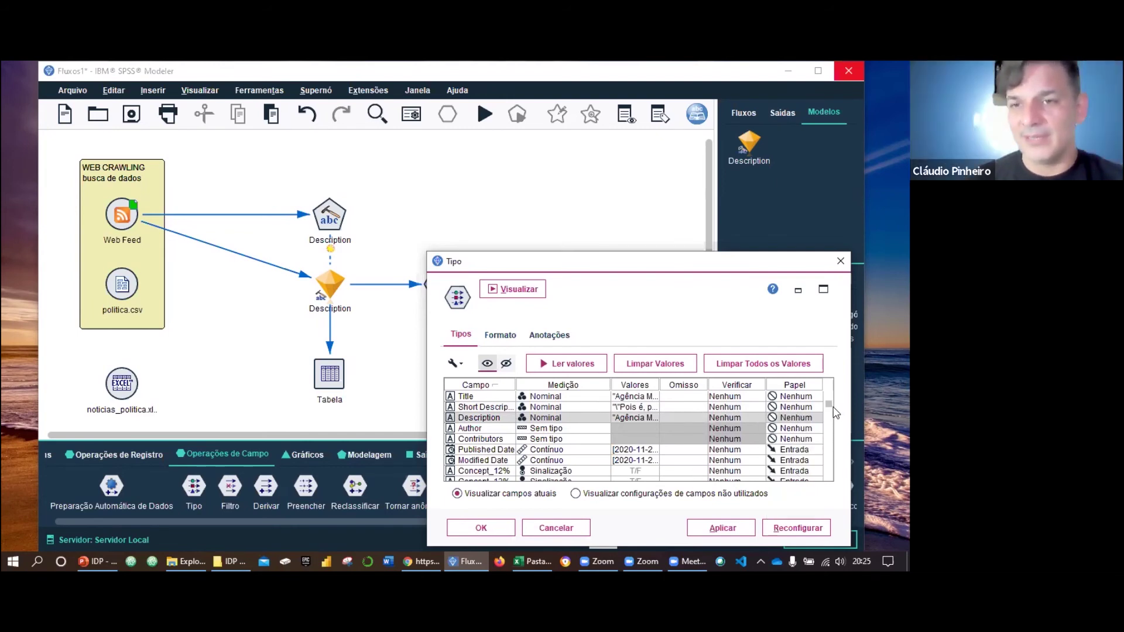
Set the role of the Published Date and Modified Date fields to Nenhum
left_click(807, 451)
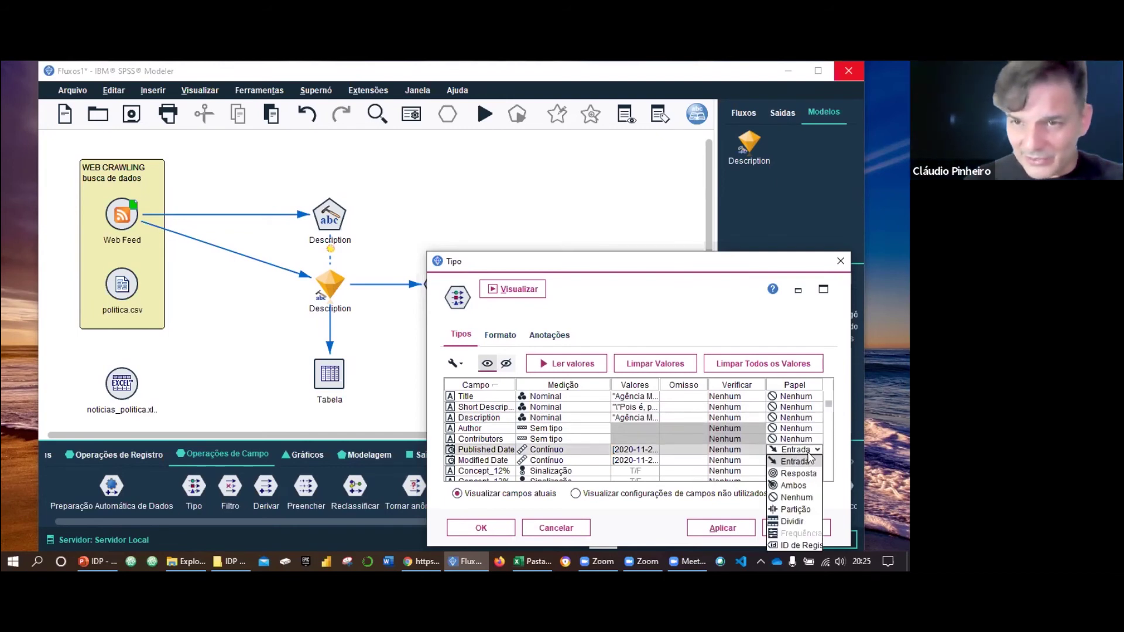
left_click(797, 492)
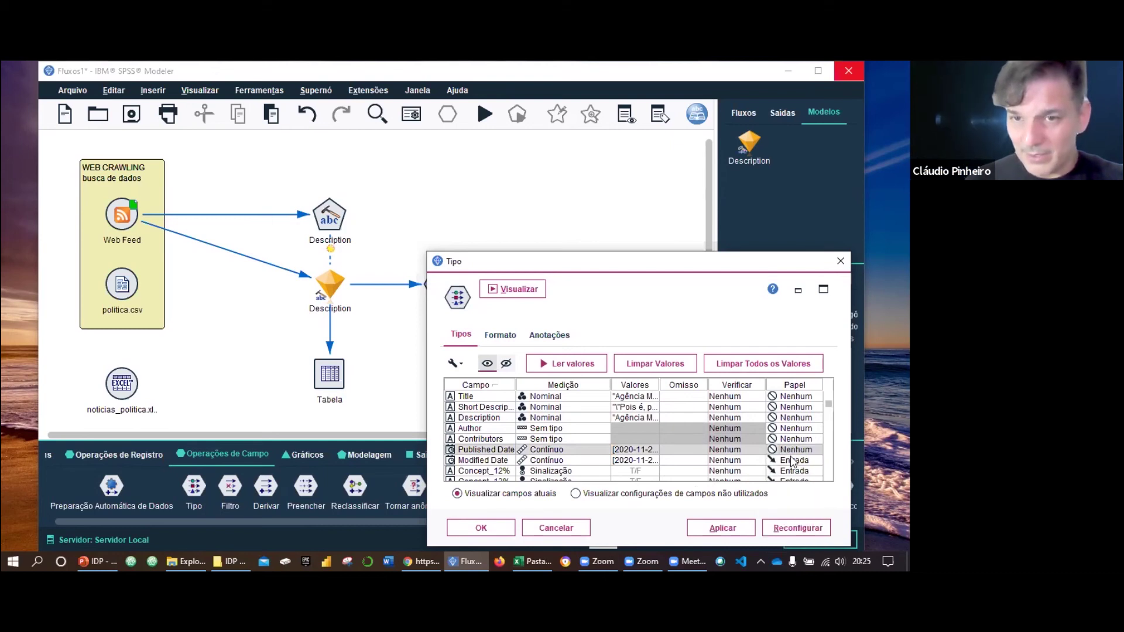
left_click(793, 462)
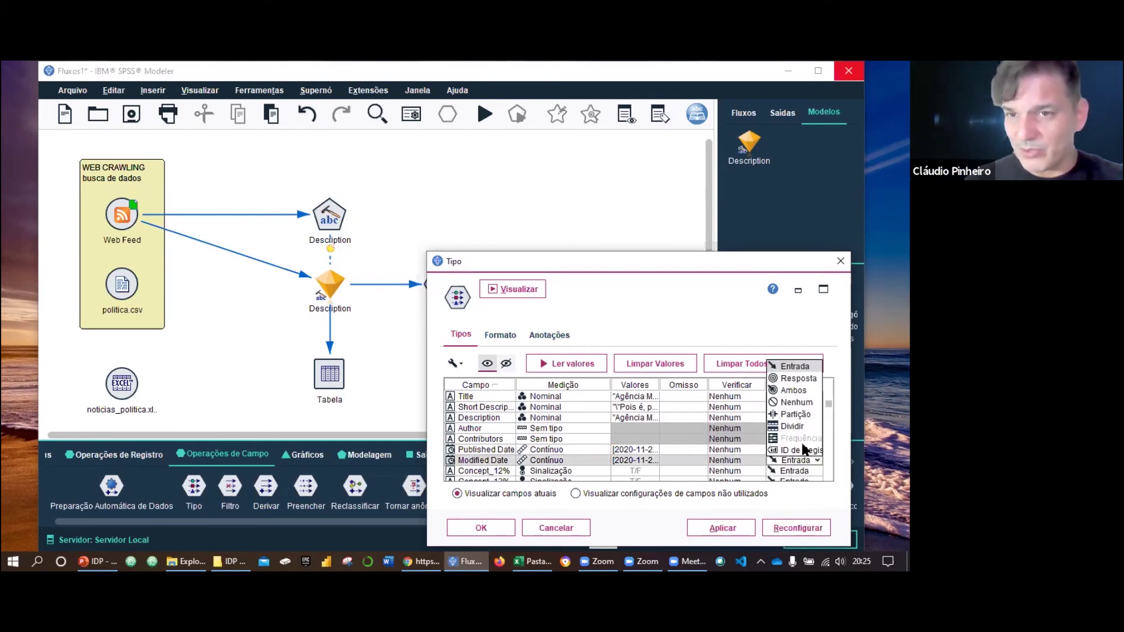
left_click(798, 402)
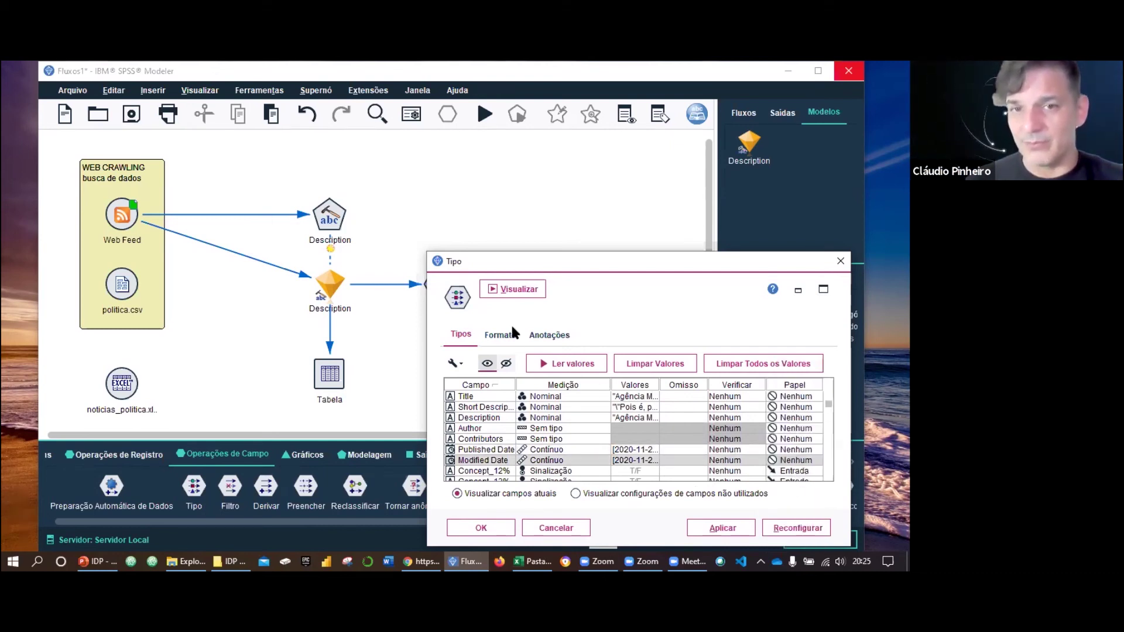
Enlarge the Tipo dialog and set the role of all fields from Concept_12% through Concept_90$ to Nenhum
left_click_drag(518, 260, 201, 106)
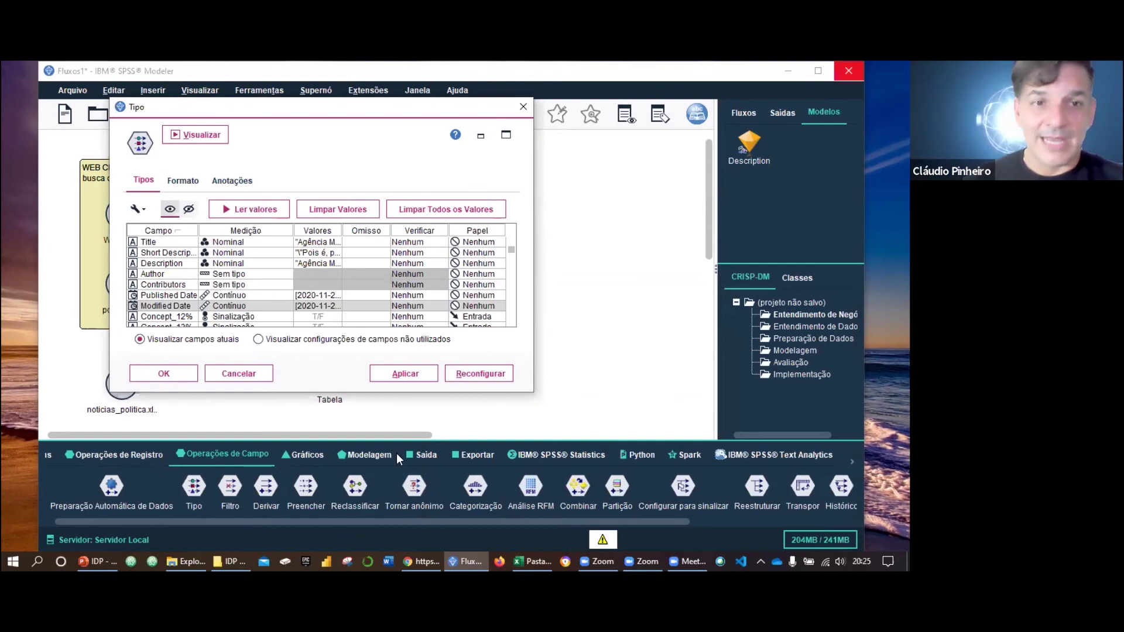
left_click_drag(532, 397, 851, 550)
left_click(199, 319)
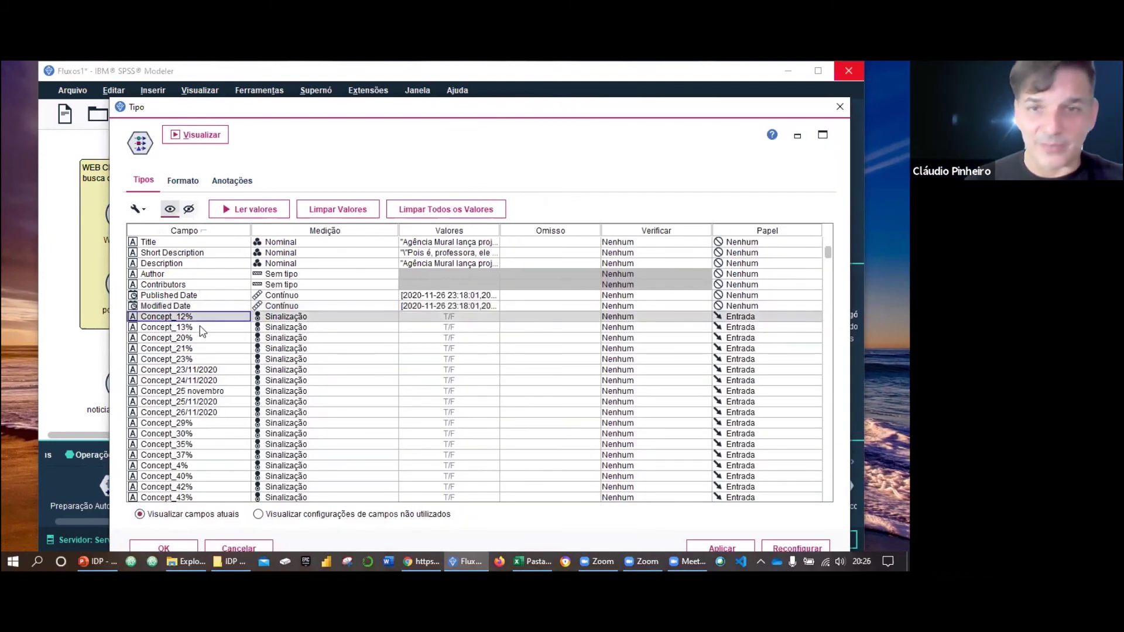
scroll(201, 336, "down", 8)
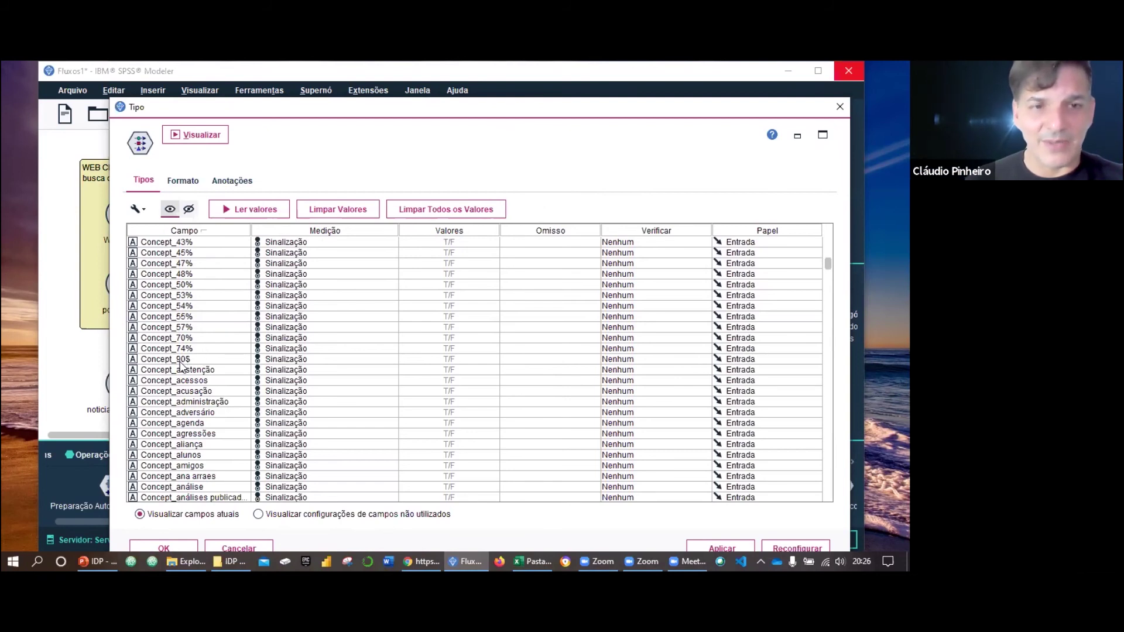
left_click(179, 361, "shift")
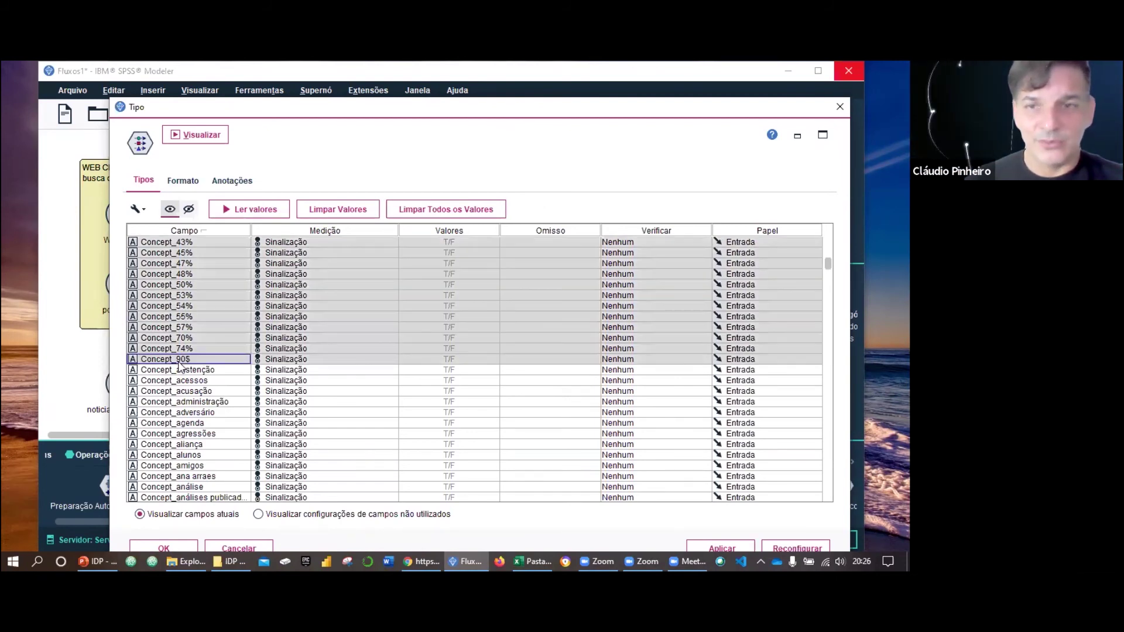
left_click(761, 362)
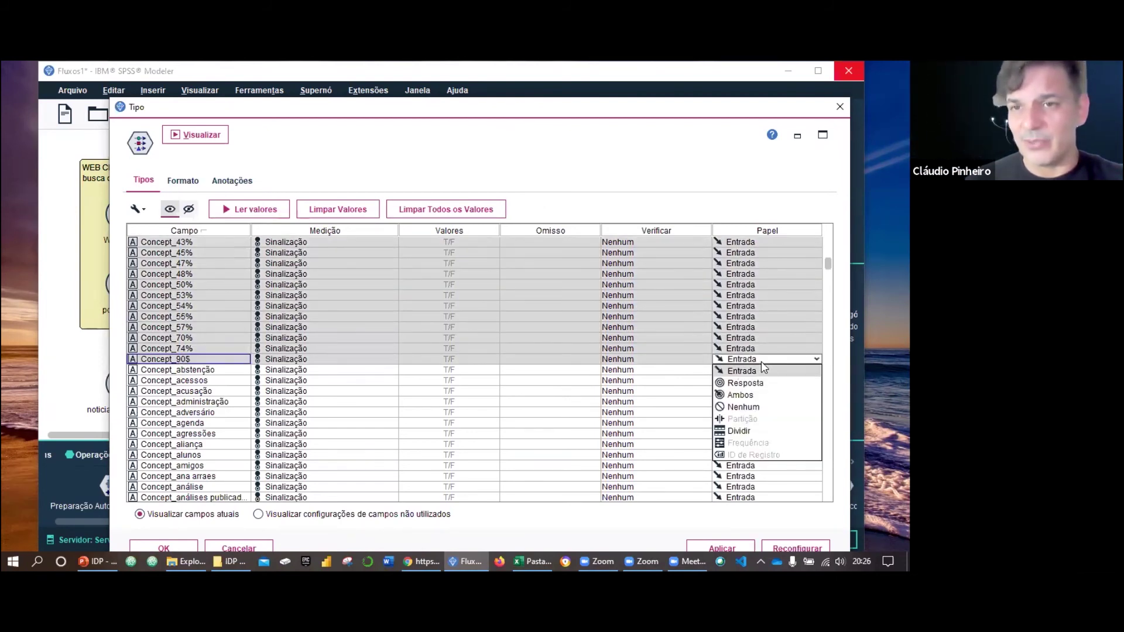
left_click(747, 406)
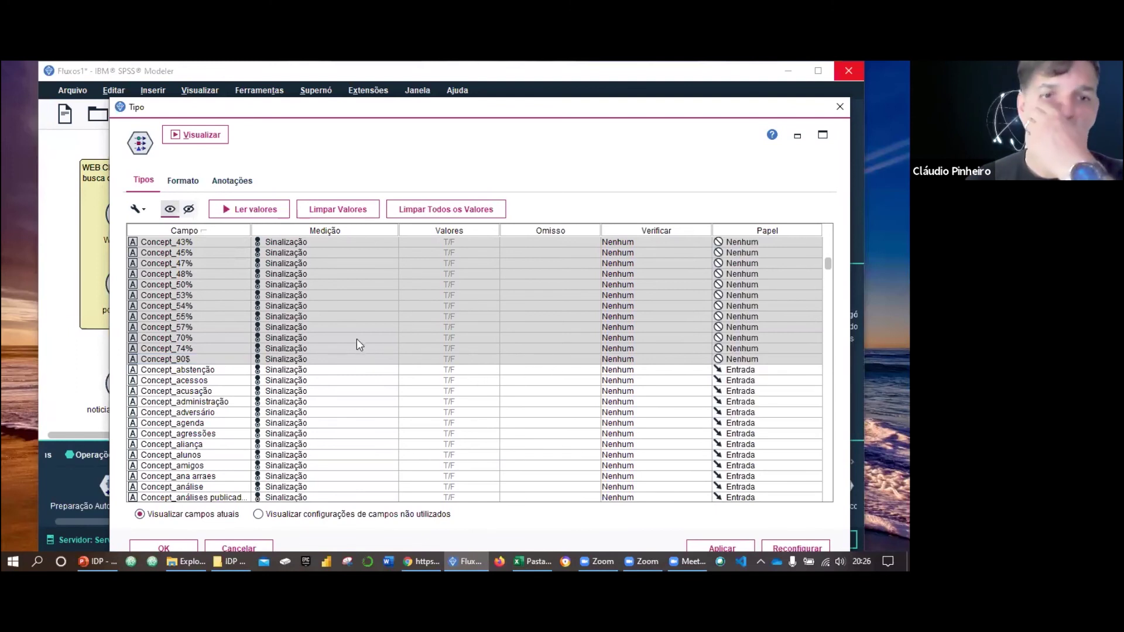
Review the roles assigned across the Concept fields, then apply the Tipo settings and close the dialog
scroll(357, 339, "up", 6)
scroll(357, 348, "up", 2)
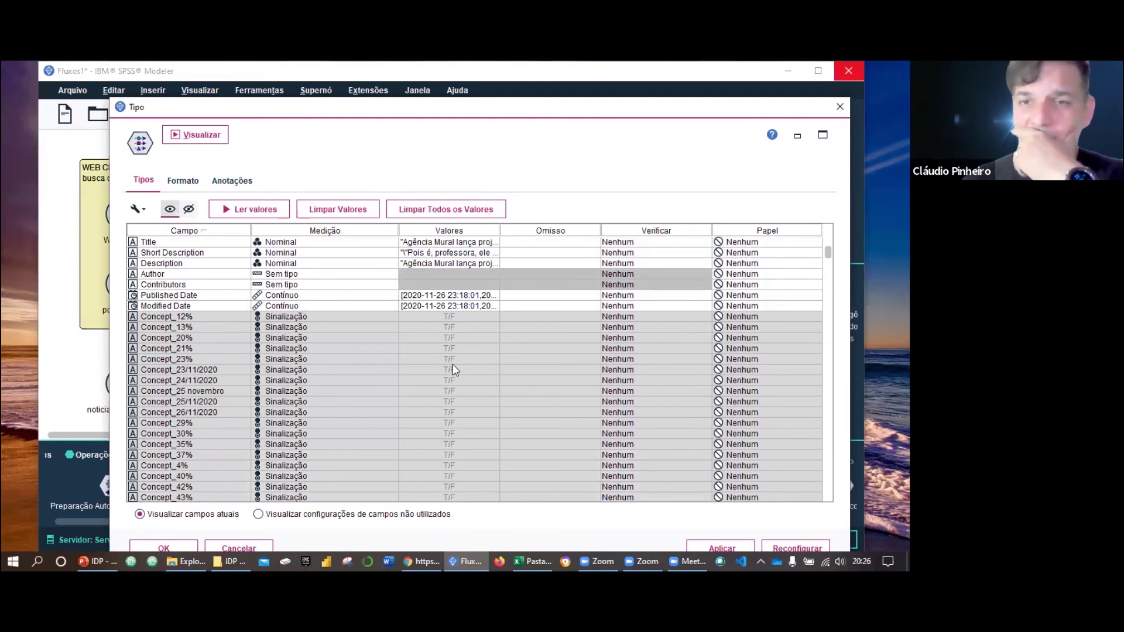
scroll(451, 364, "down", 10)
scroll(452, 375, "down", 15)
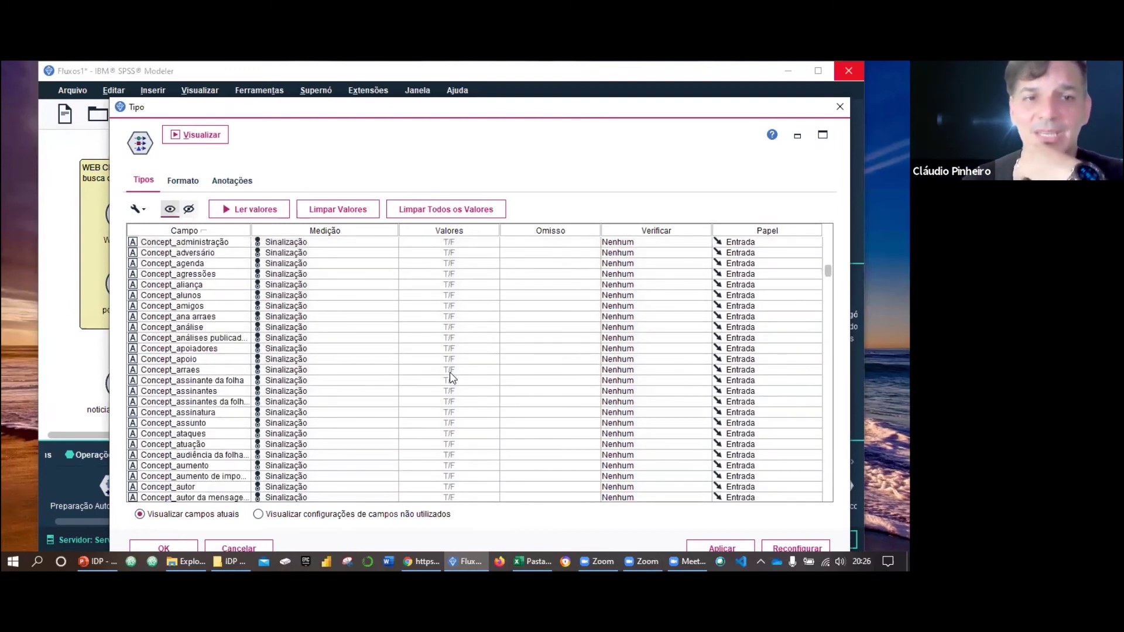
scroll(451, 375, "down", 15)
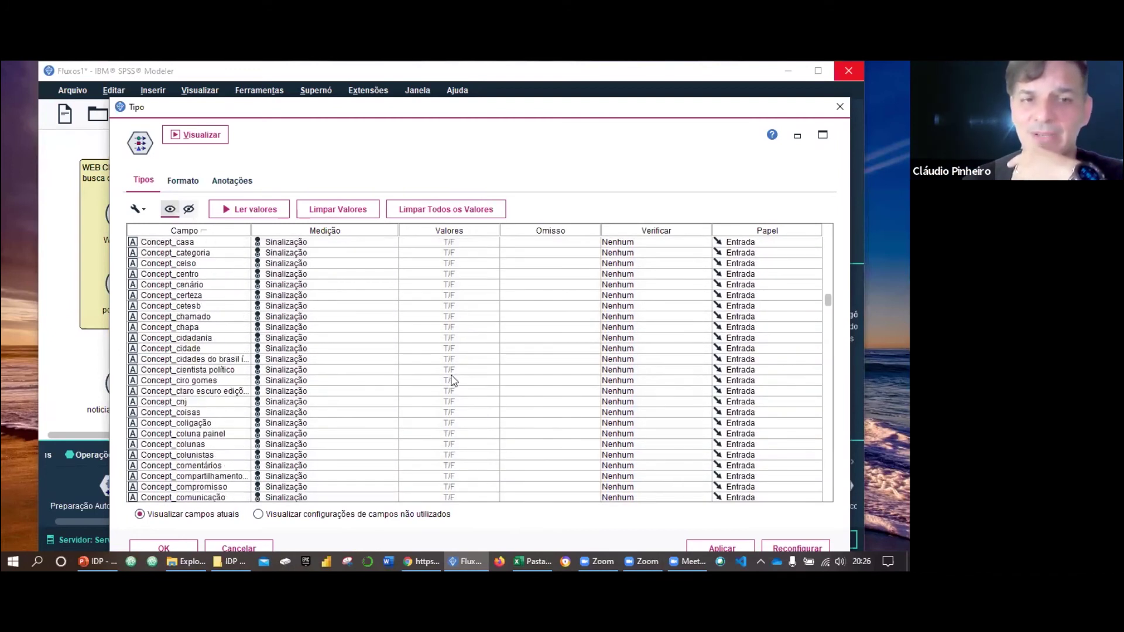
scroll(450, 378, "down", 15)
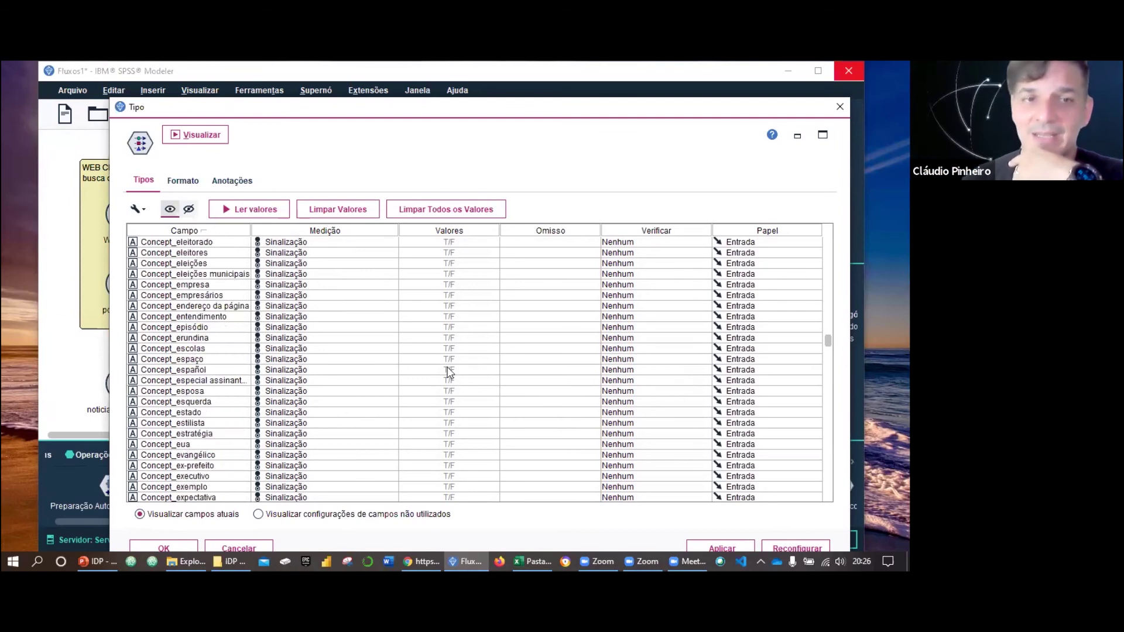
scroll(450, 376, "down", 8)
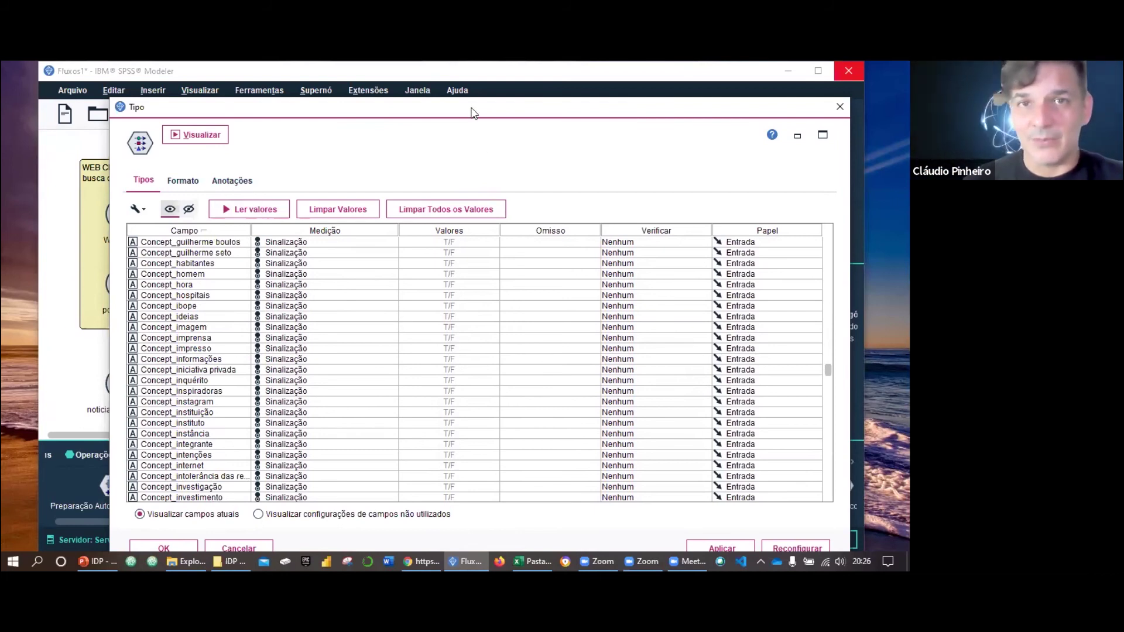
left_click_drag(469, 105, 452, 72)
left_click(713, 518)
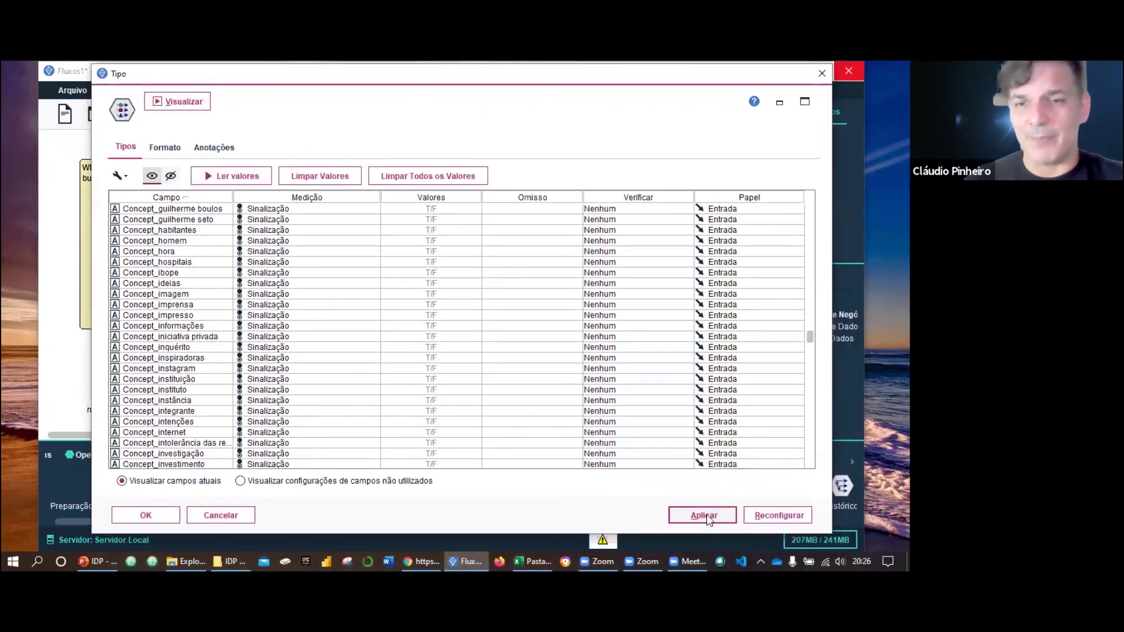
left_click(161, 517)
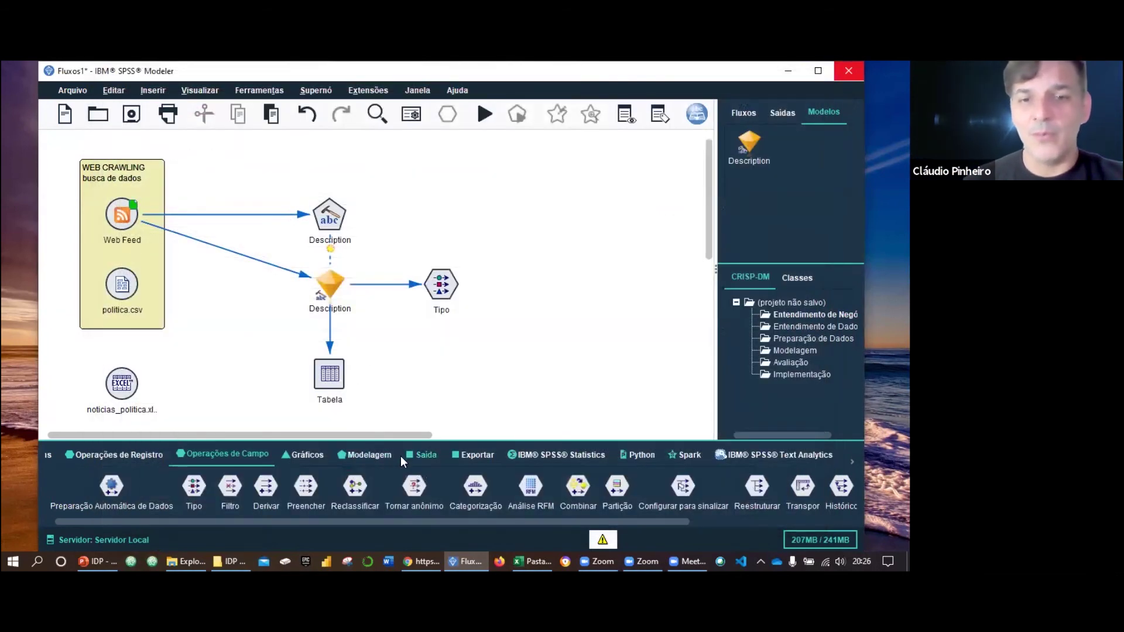
Attach a TwoStep segmentation node to the Tipo node, space it out on the canvas, and open its settings
left_click(377, 456)
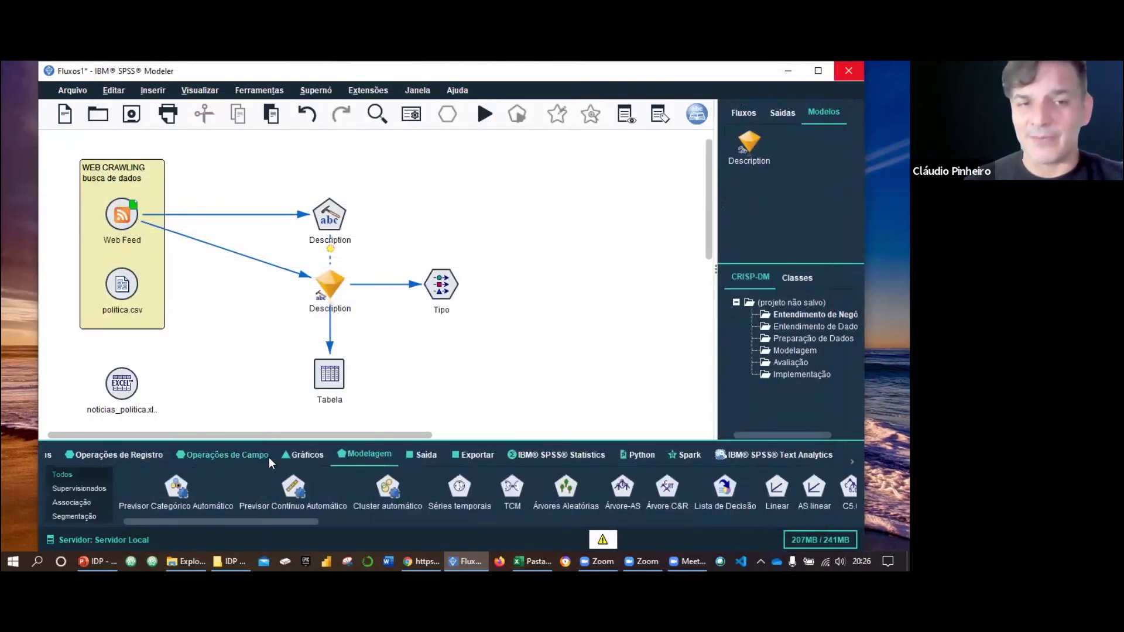
left_click(86, 517)
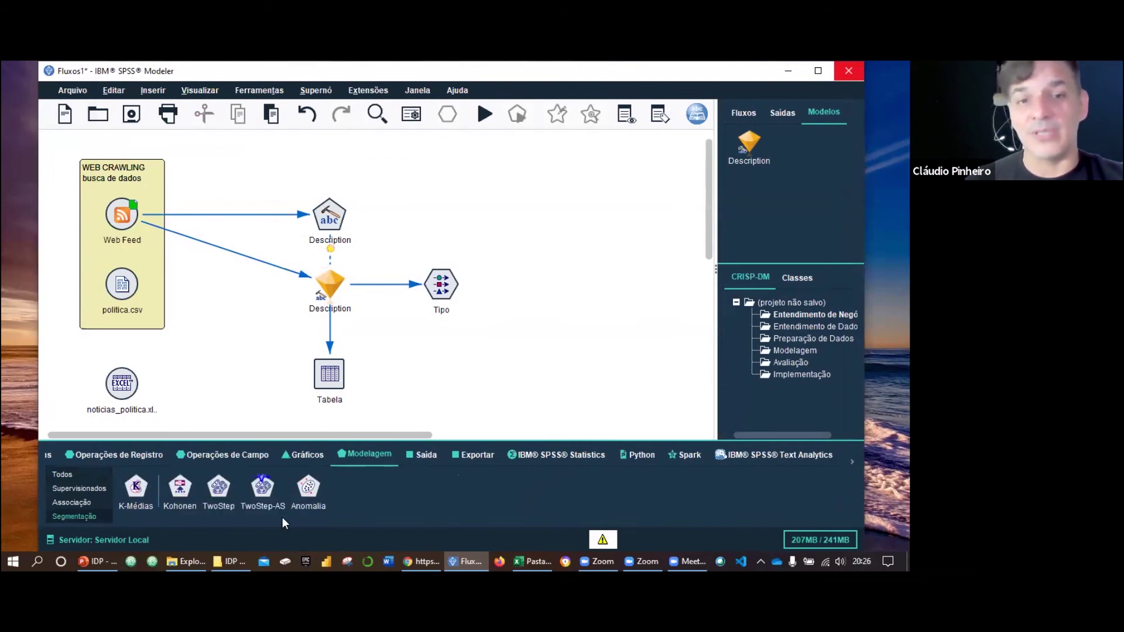
double_click(219, 493)
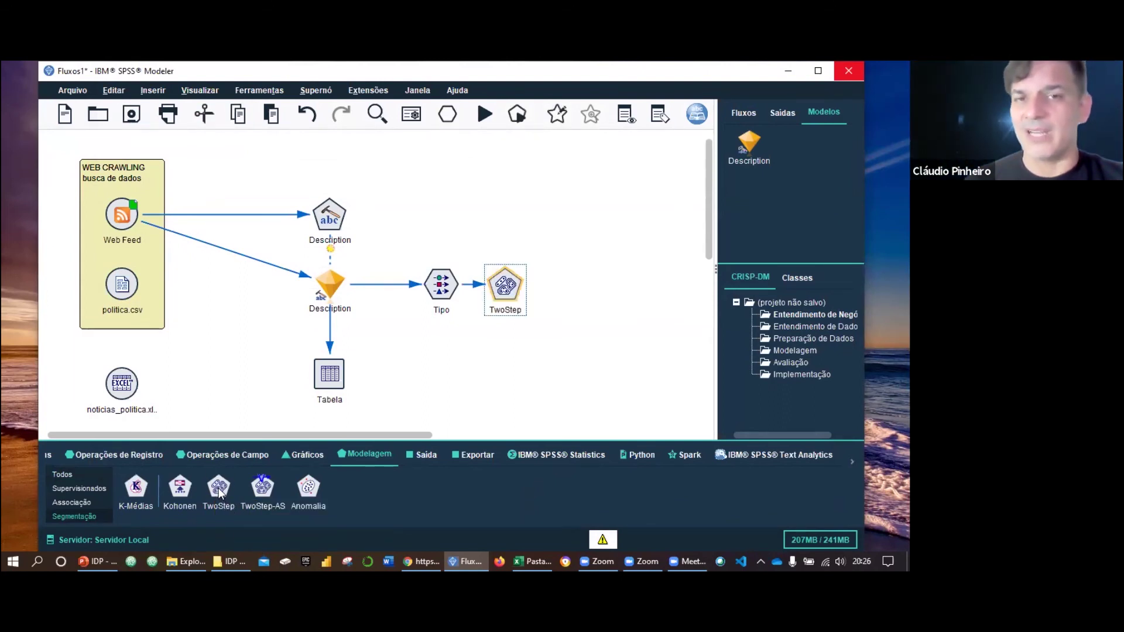
left_click_drag(510, 290, 553, 291)
double_click(552, 287)
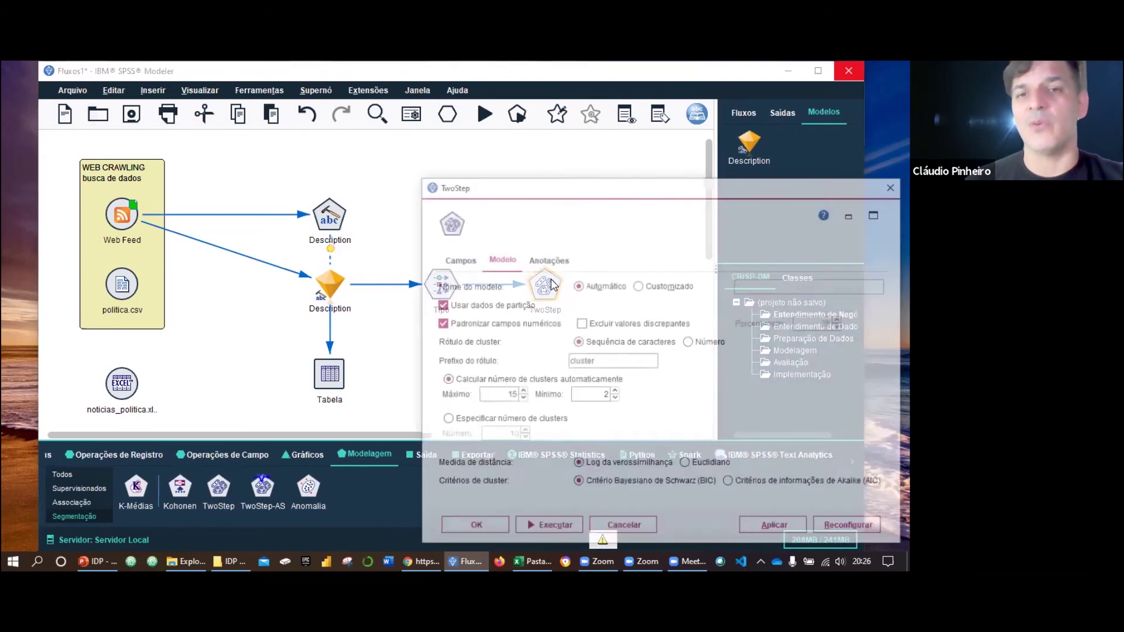
Set the minimum number of automatically calculated clusters to 3 and run the TwoStep model
left_click_drag(545, 187, 267, 138)
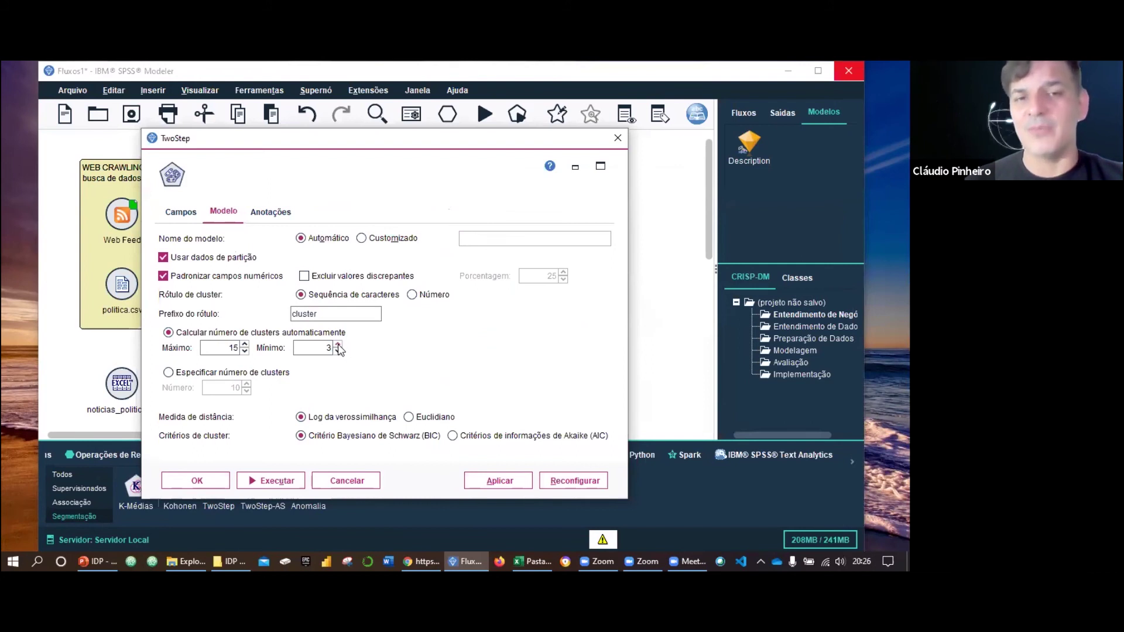
left_click(275, 481)
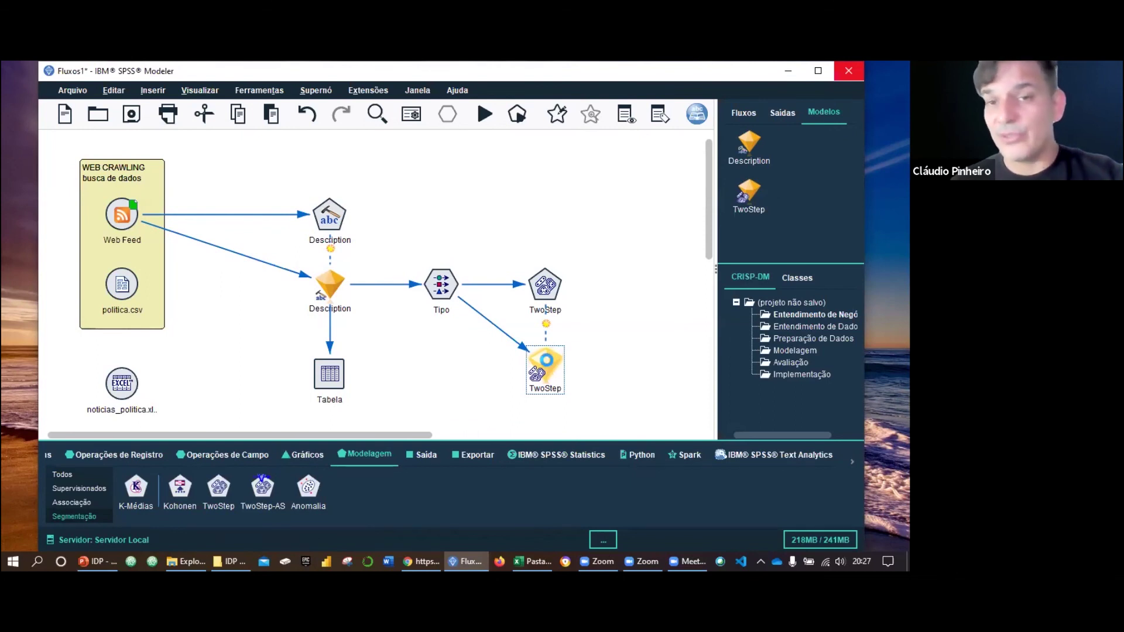
Open the generated TwoStep model and examine its summary, cluster quality and cluster sizes
double_click(547, 362)
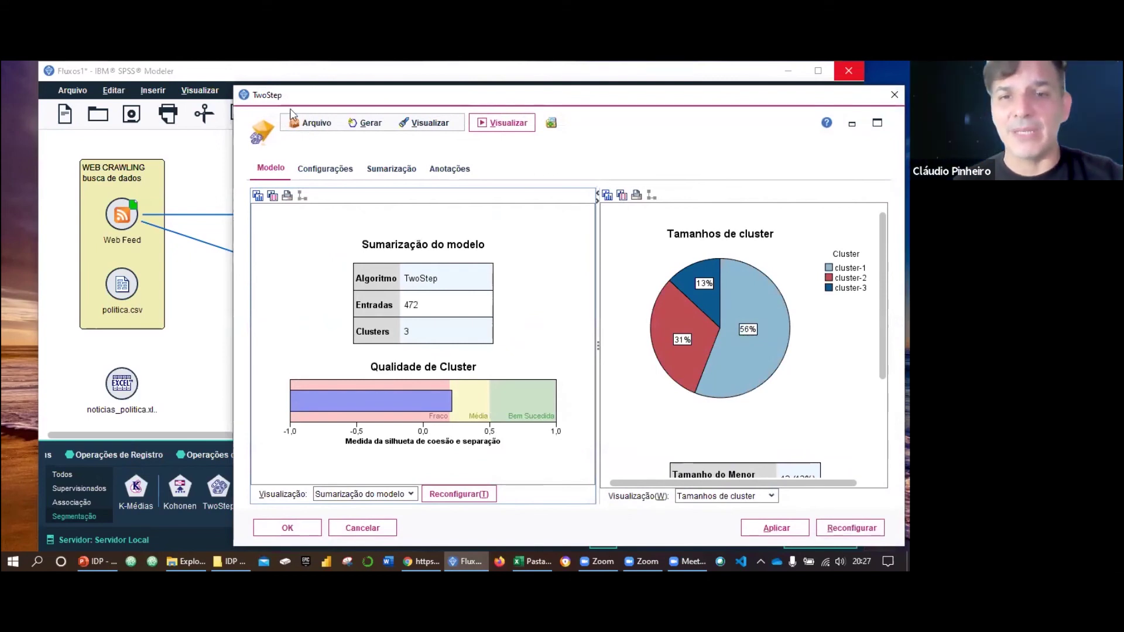
left_click_drag(494, 100, 276, 93)
mouse_move(553, 355)
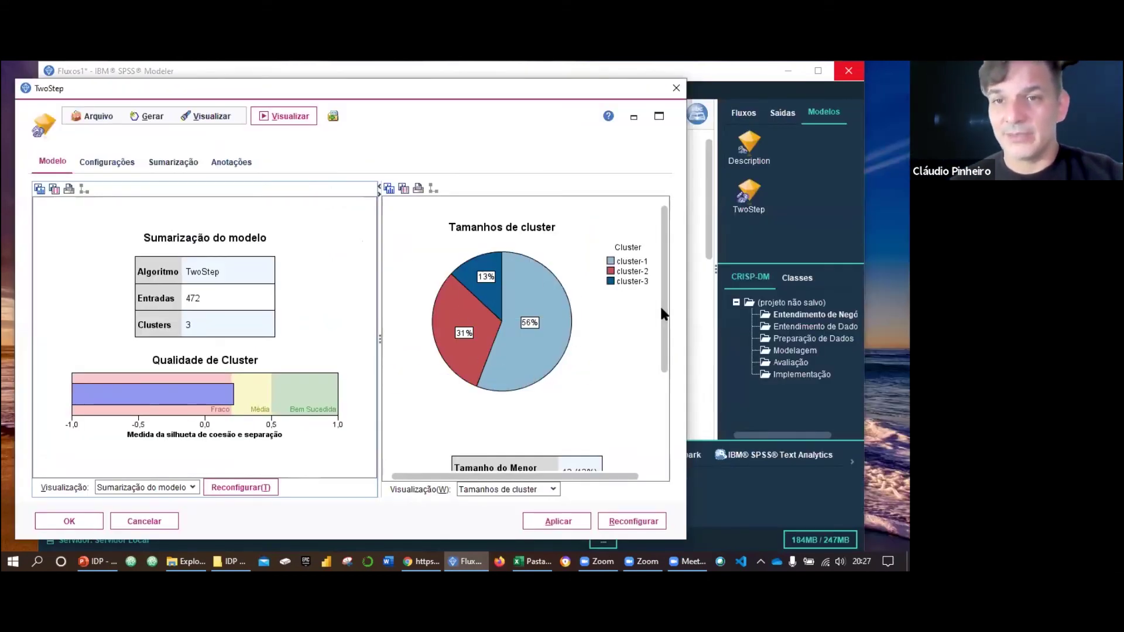
scroll(663, 324, "down", 1)
scroll(658, 406, "up", 3)
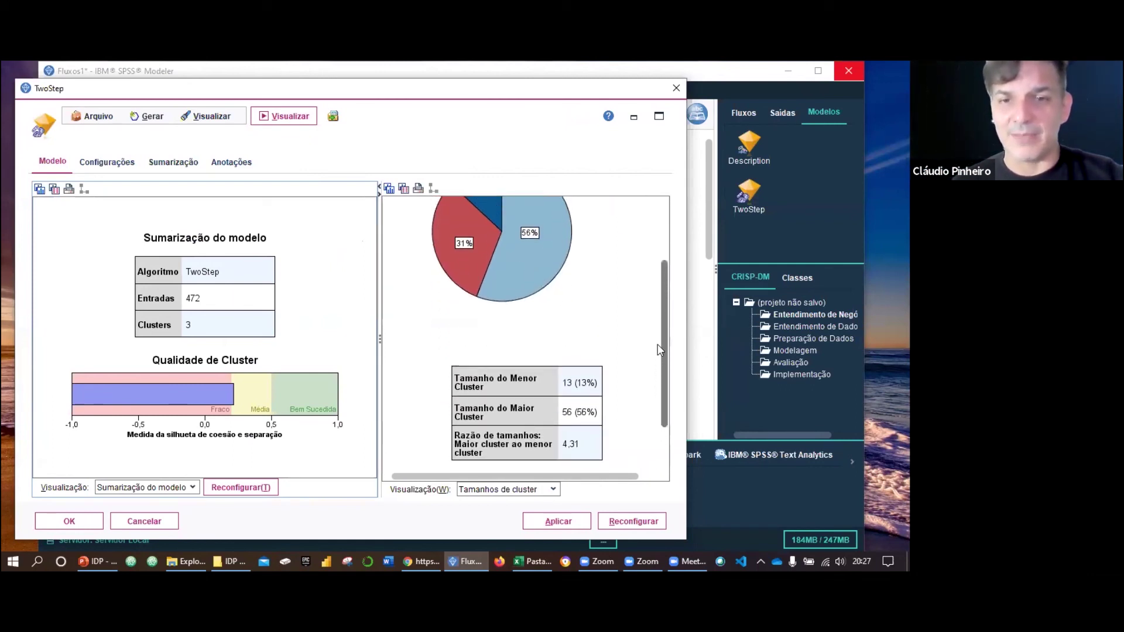
mouse_move(185, 366)
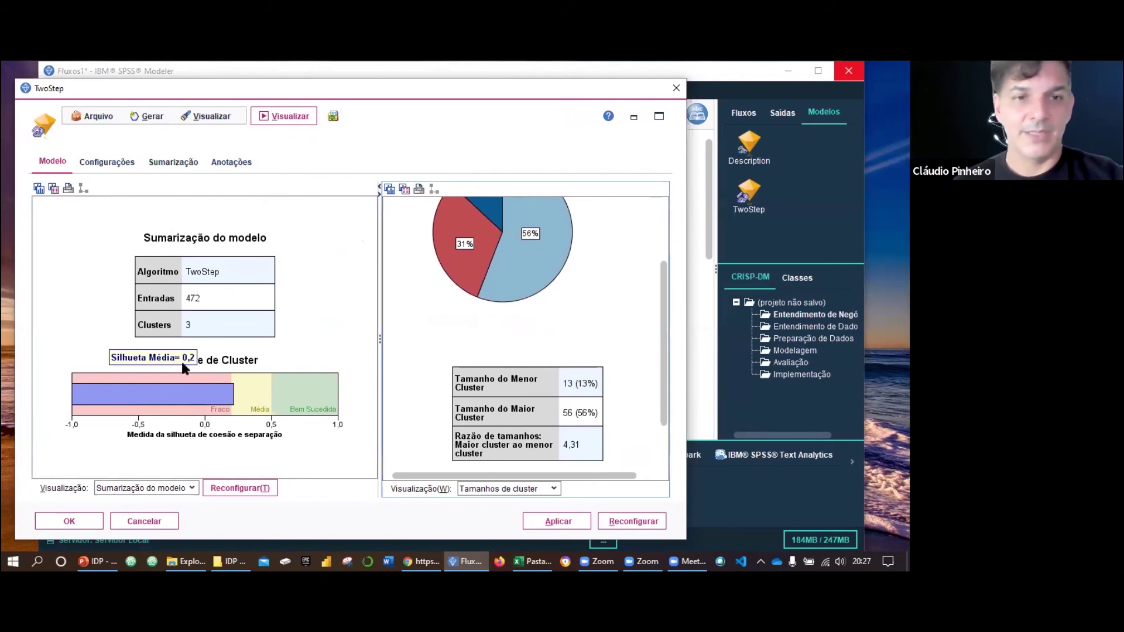
left_click_drag(243, 89, 277, 82)
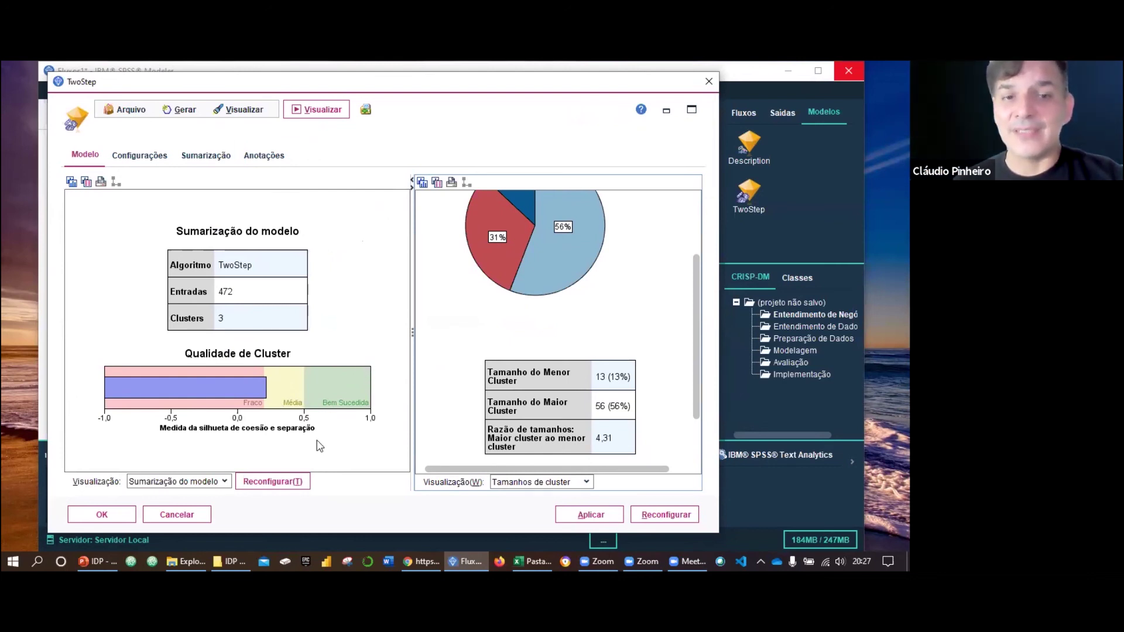
Change the model summary view to Clusters and acknowledge the notice about the cell distribution charts
left_click(219, 482)
left_click(216, 482)
left_click(218, 482)
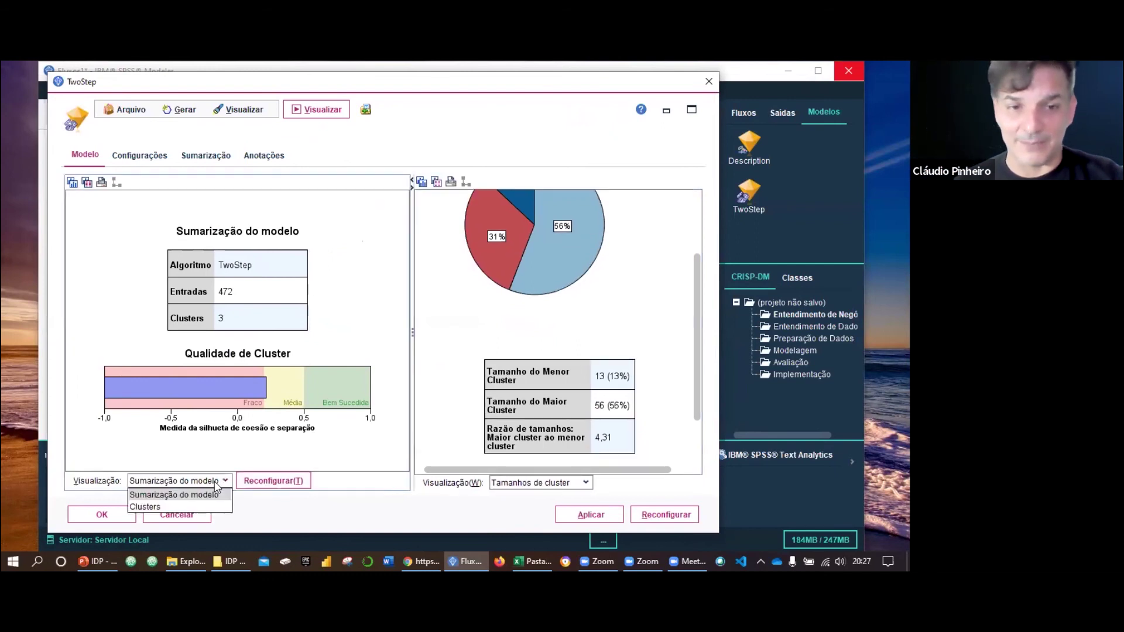
left_click(197, 507)
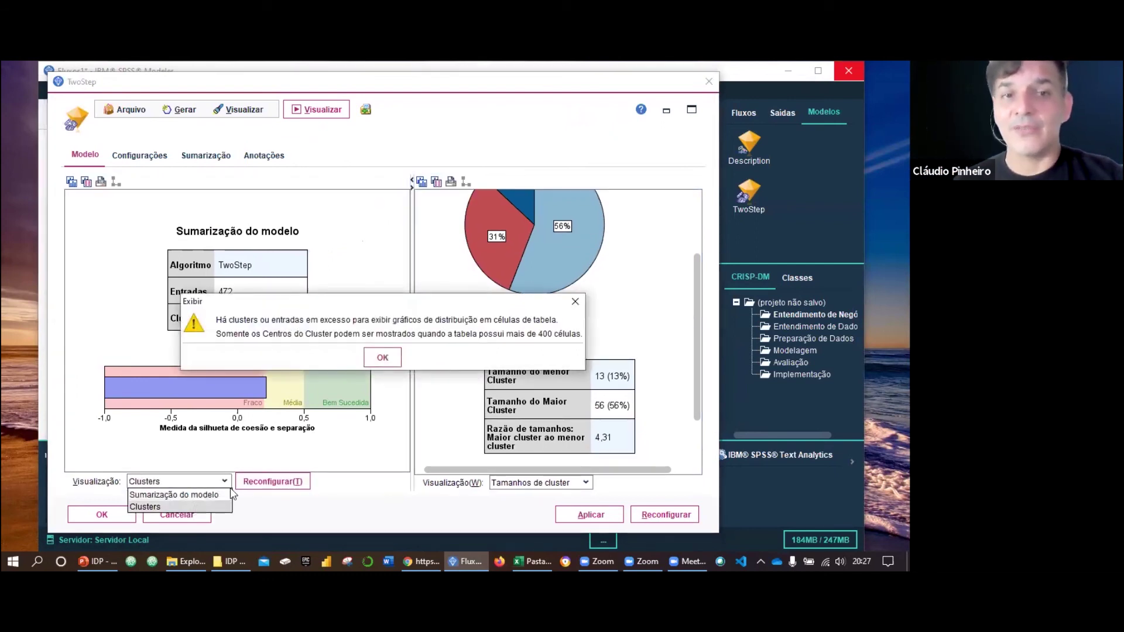
left_click(383, 357)
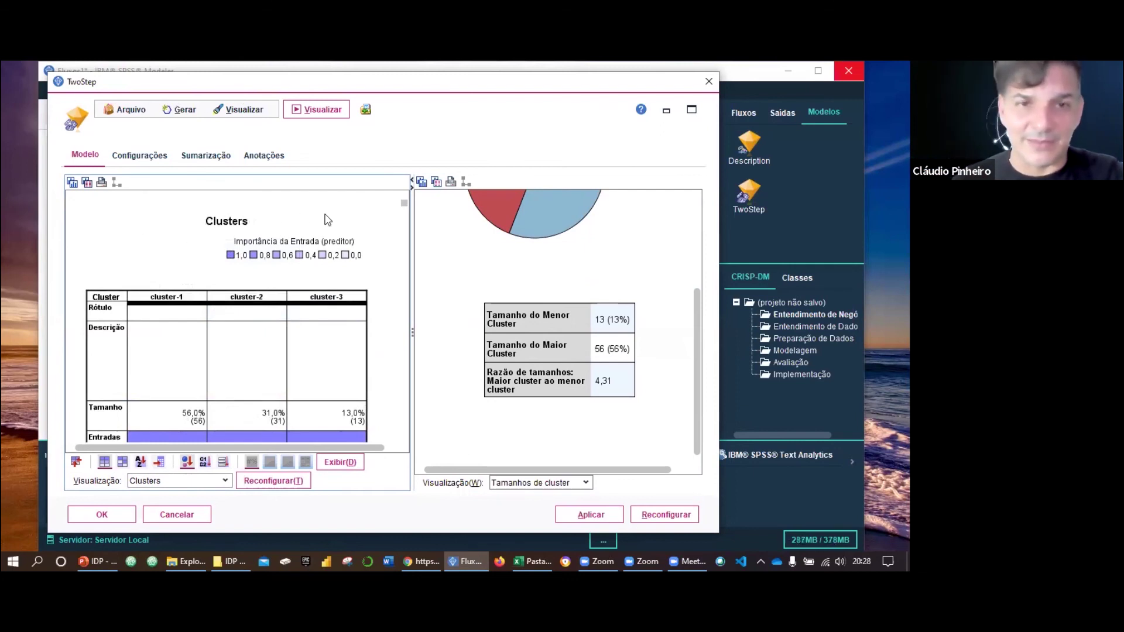
Examine the importance and most frequent category of the Concept fields across the three clusters, then close the model viewer
left_click_drag(406, 208, 408, 264)
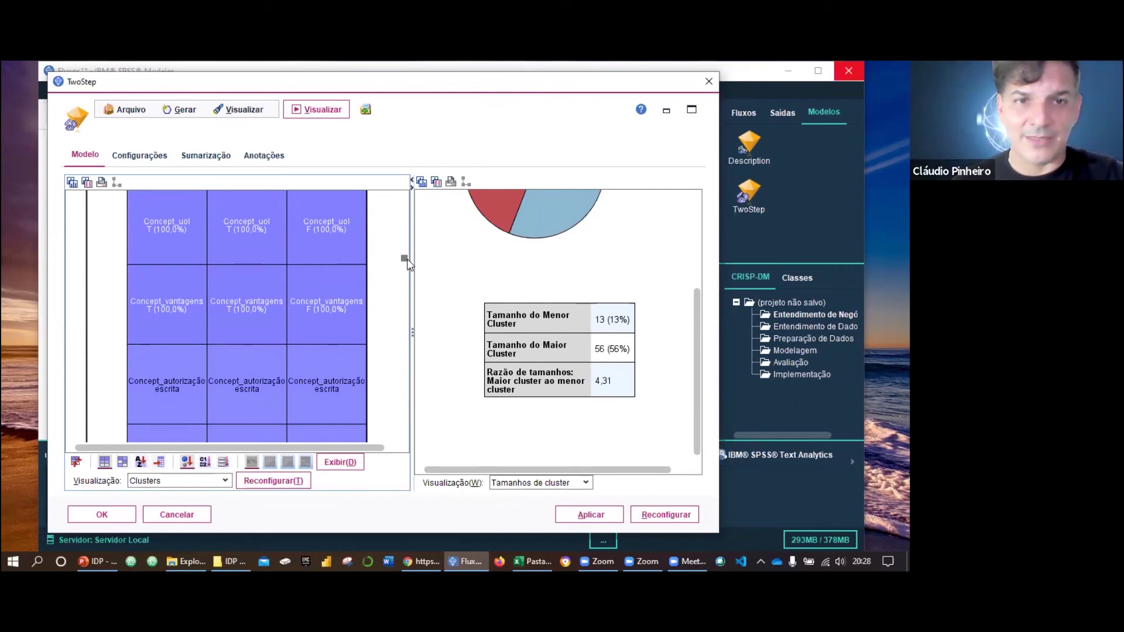
left_click_drag(408, 264, 408, 293)
mouse_move(180, 246)
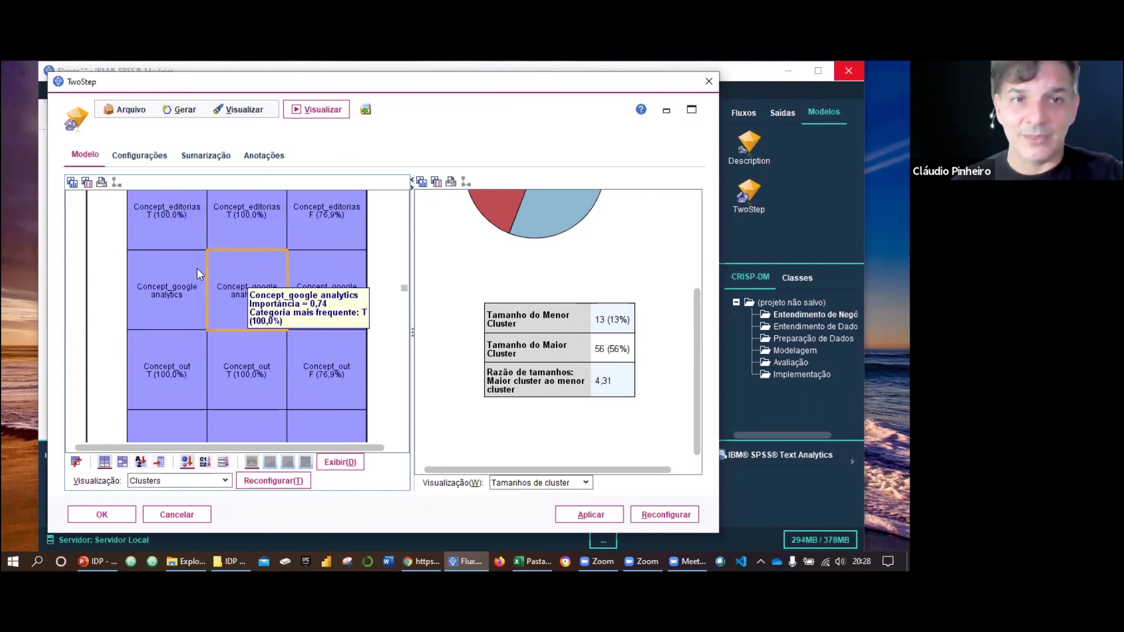
mouse_move(340, 239)
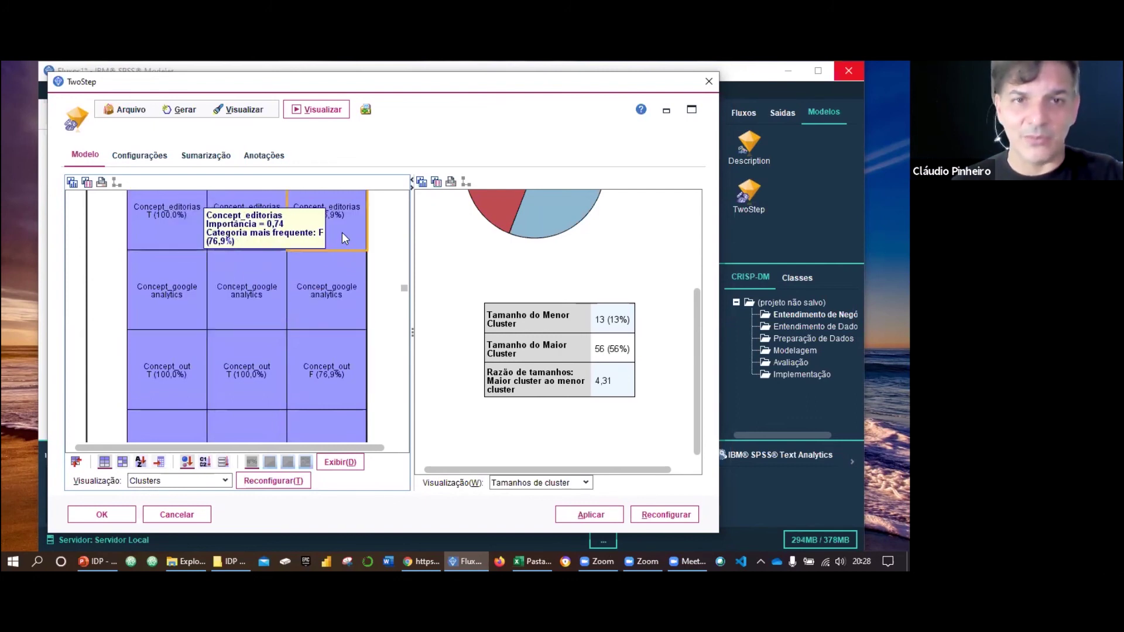
left_click_drag(404, 290, 409, 428)
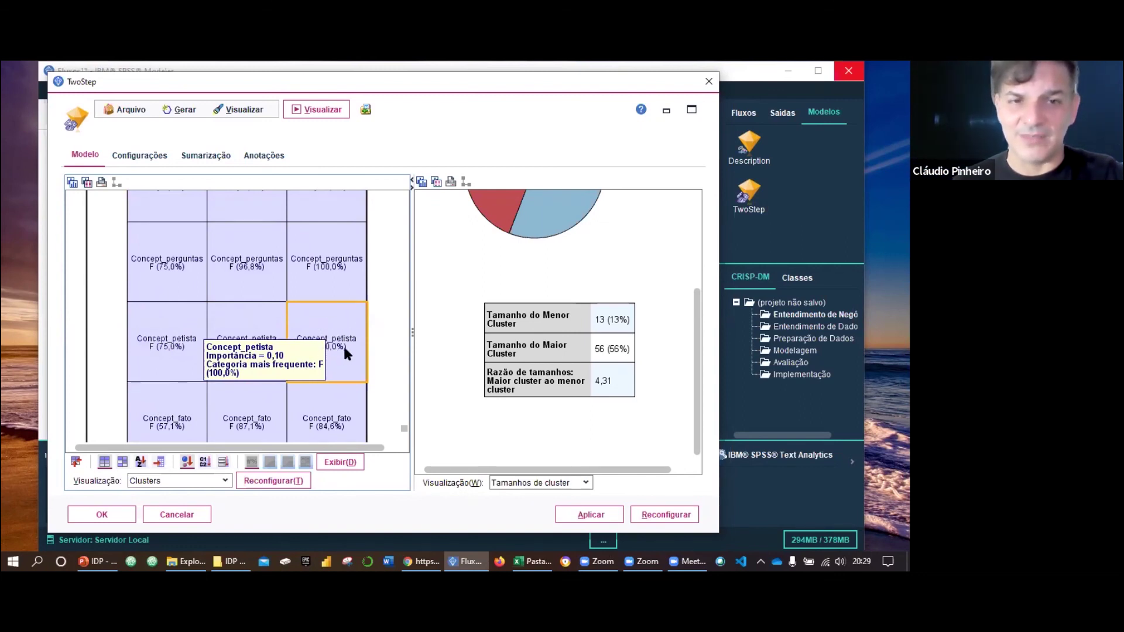
scroll(351, 345, "down", 1)
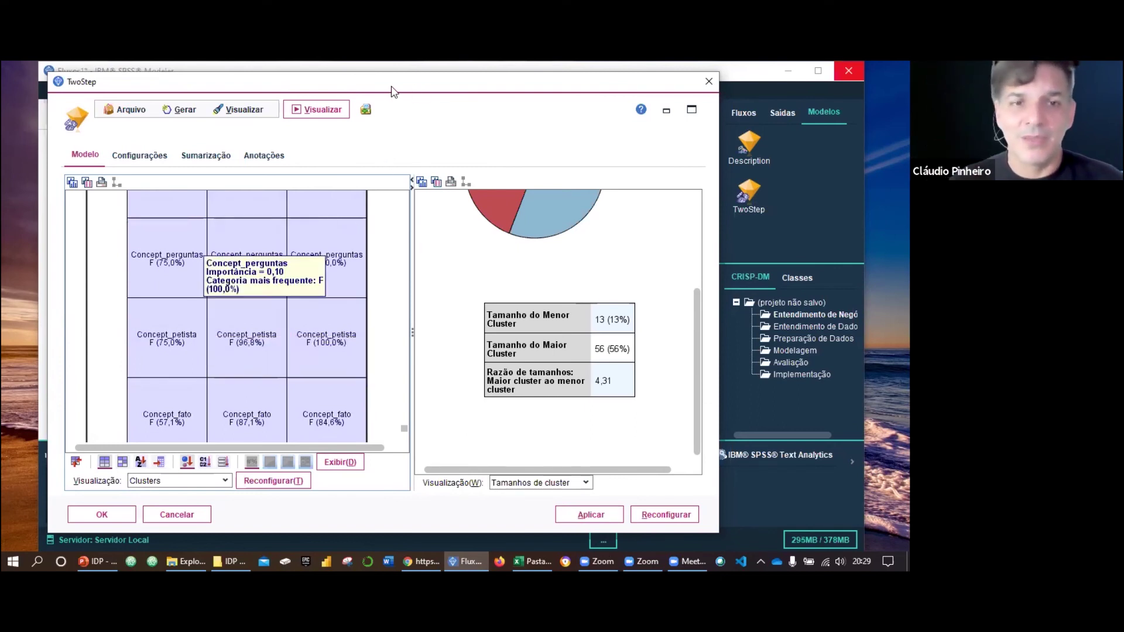
left_click_drag(395, 89, 323, 89)
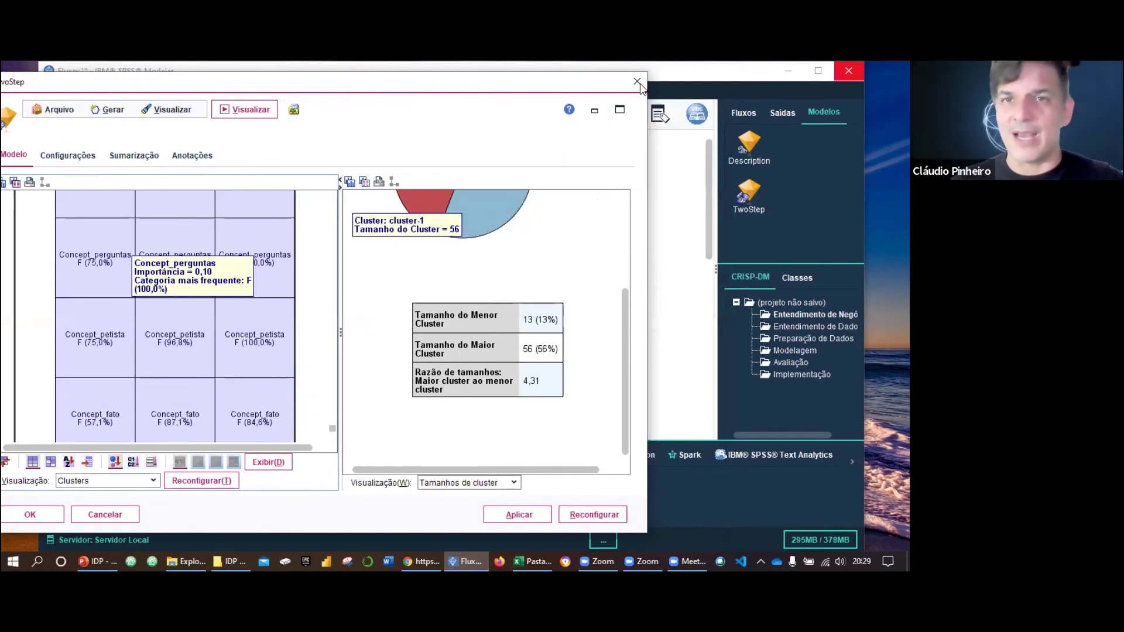
left_click(639, 82)
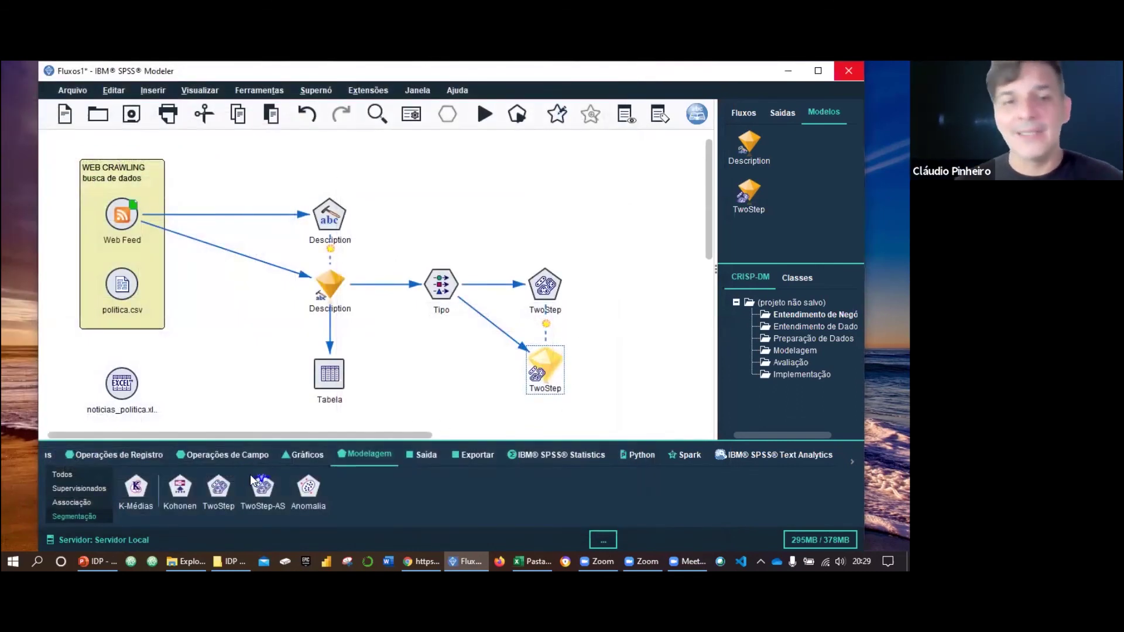
Attach a Tabela output node to the generated TwoStep model and space it out on the canvas
left_click(420, 456)
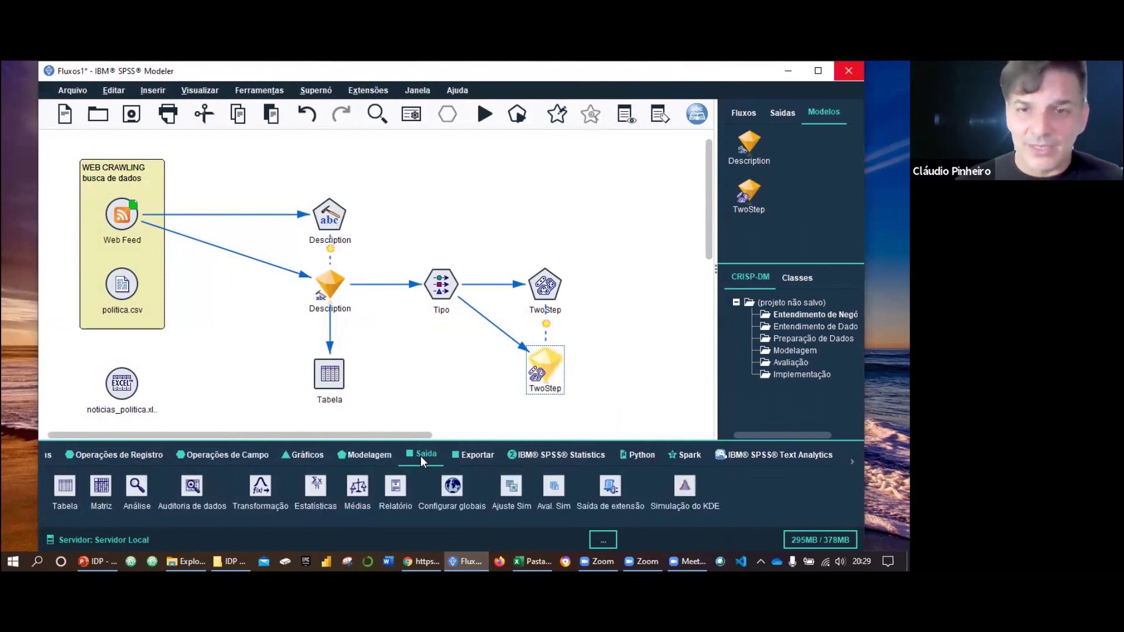
left_click(550, 375)
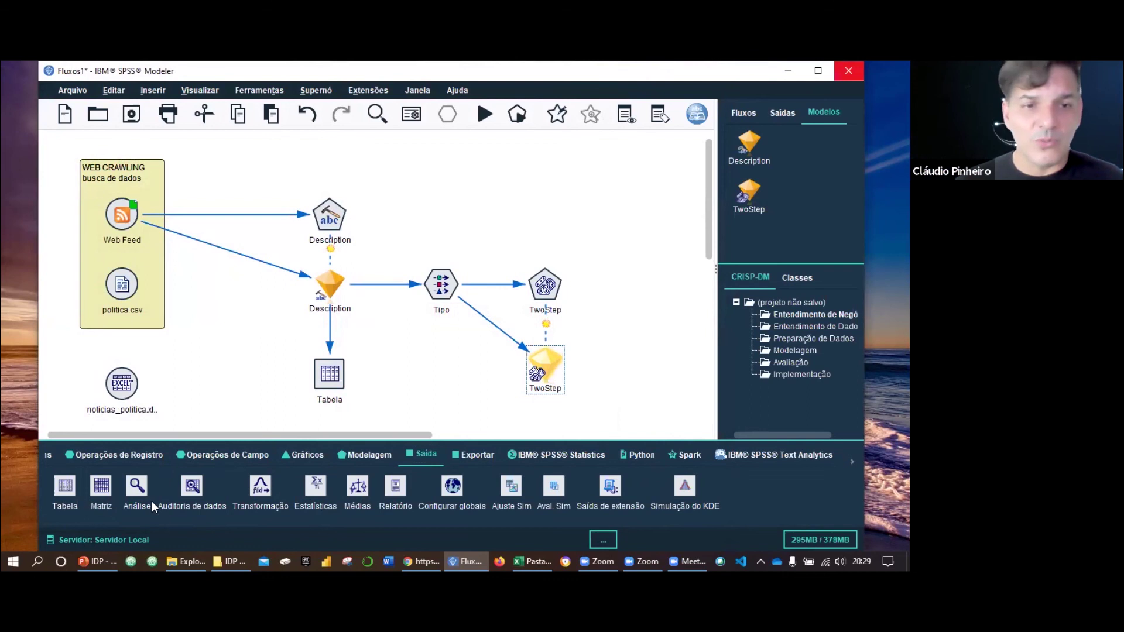
double_click(68, 492)
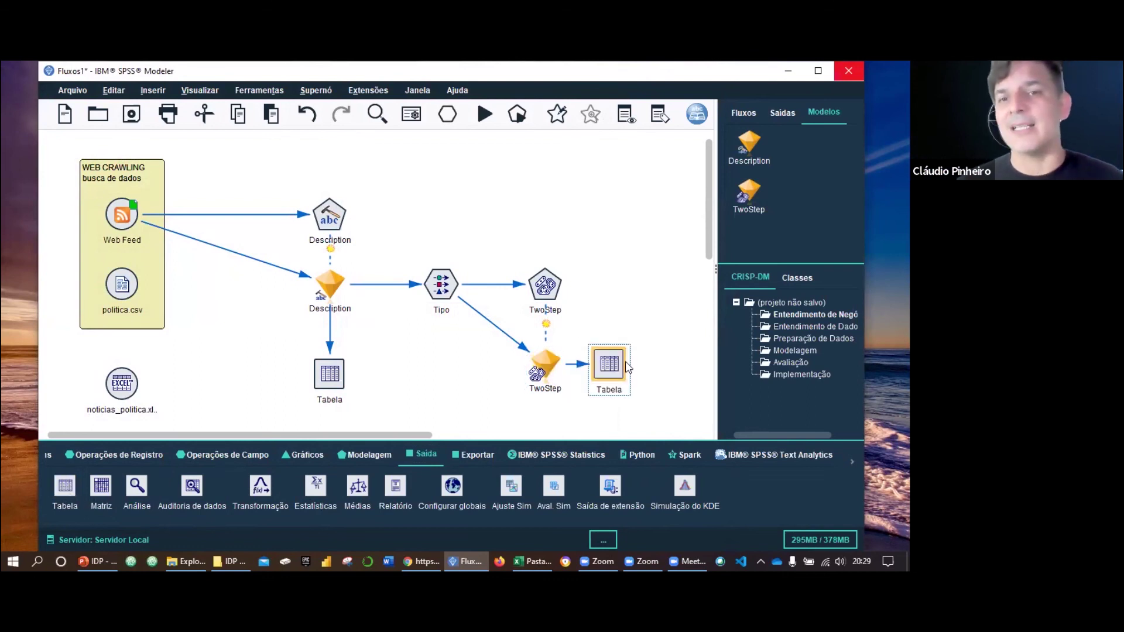
left_click_drag(647, 376, 647, 374)
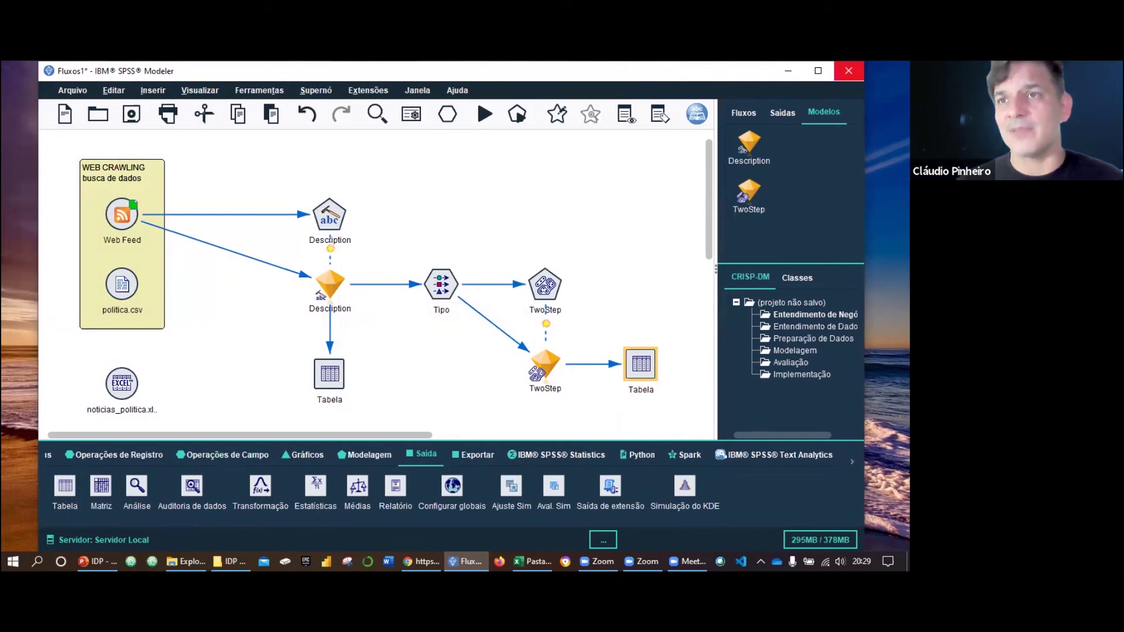
Run the new Tabela node, check the cluster assigned to each record in the $T-TwoStep field, and close the table
key("ctrl+e")
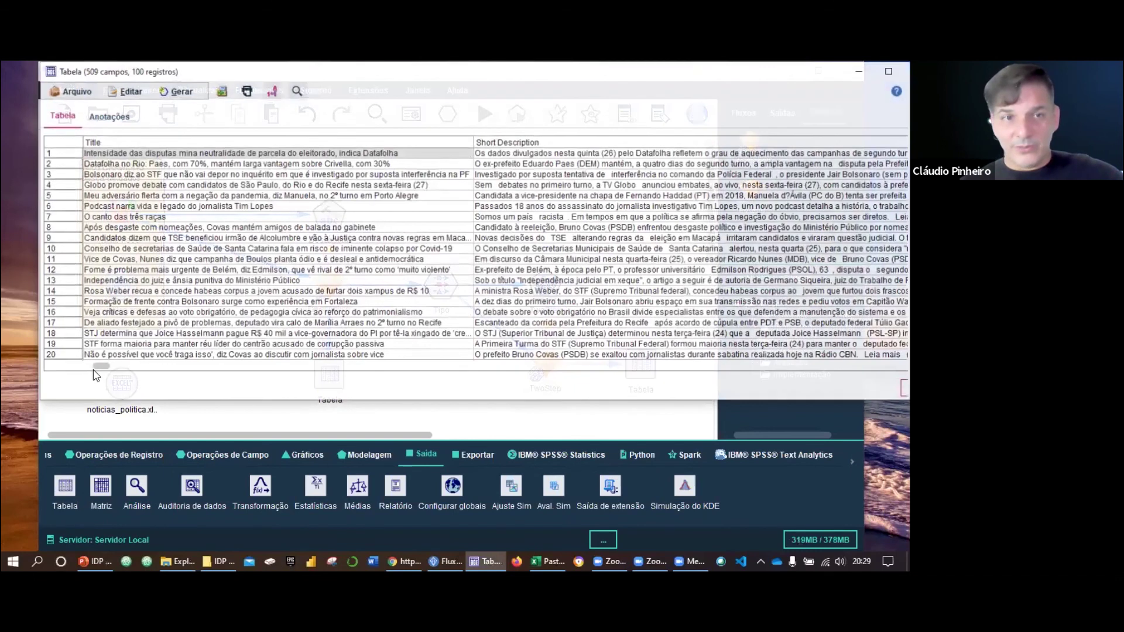
left_click_drag(101, 370, 905, 369)
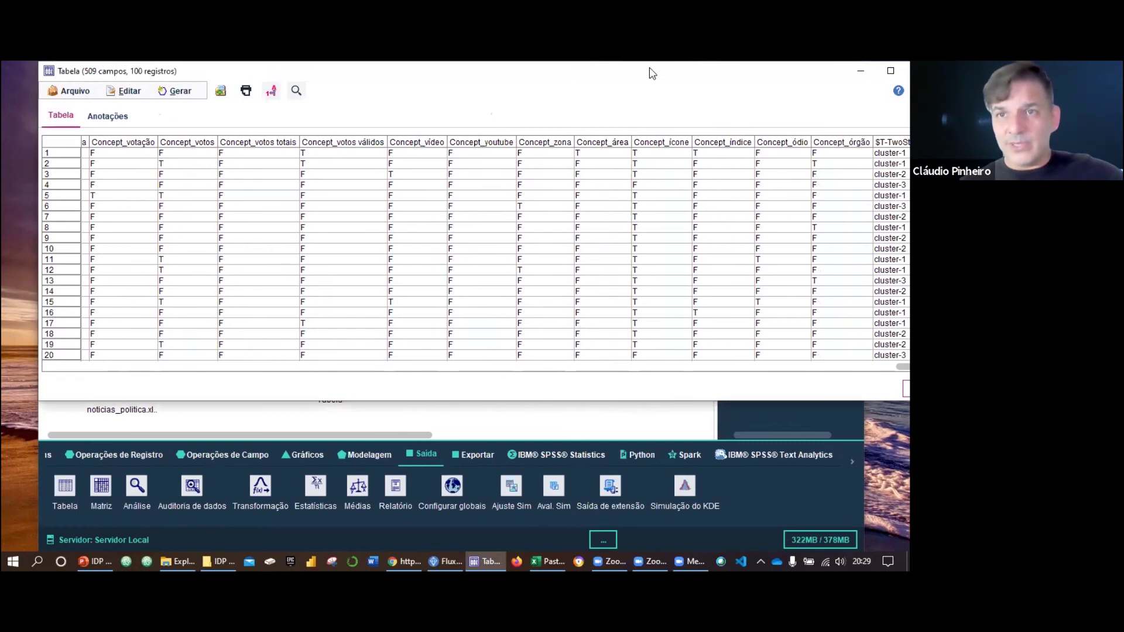
left_click_drag(654, 71, 556, 102)
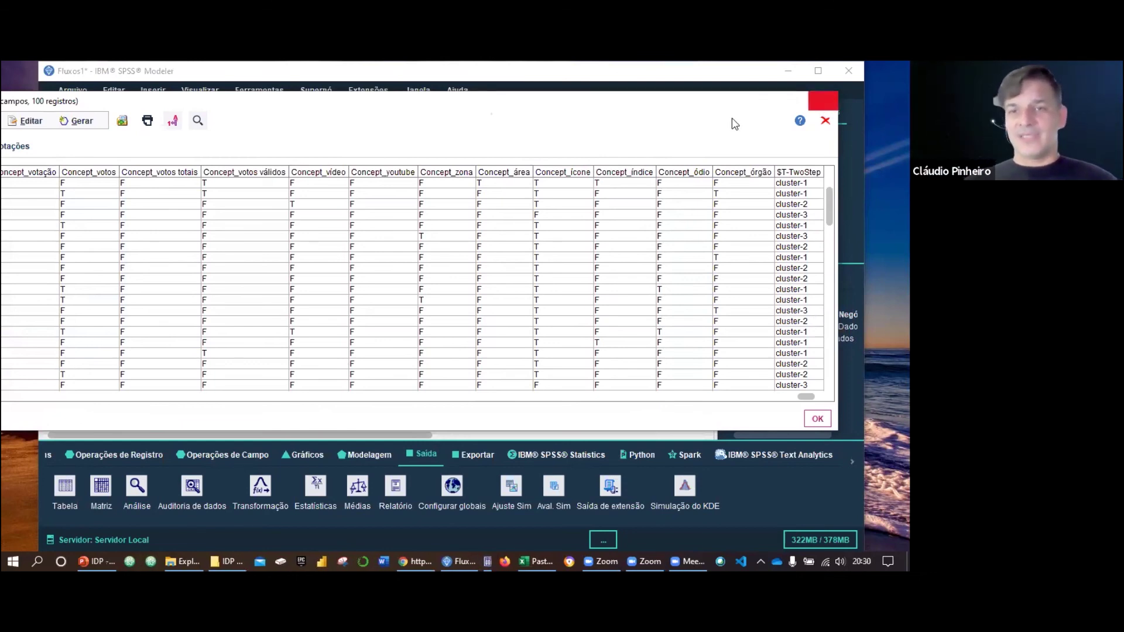
left_click(821, 105)
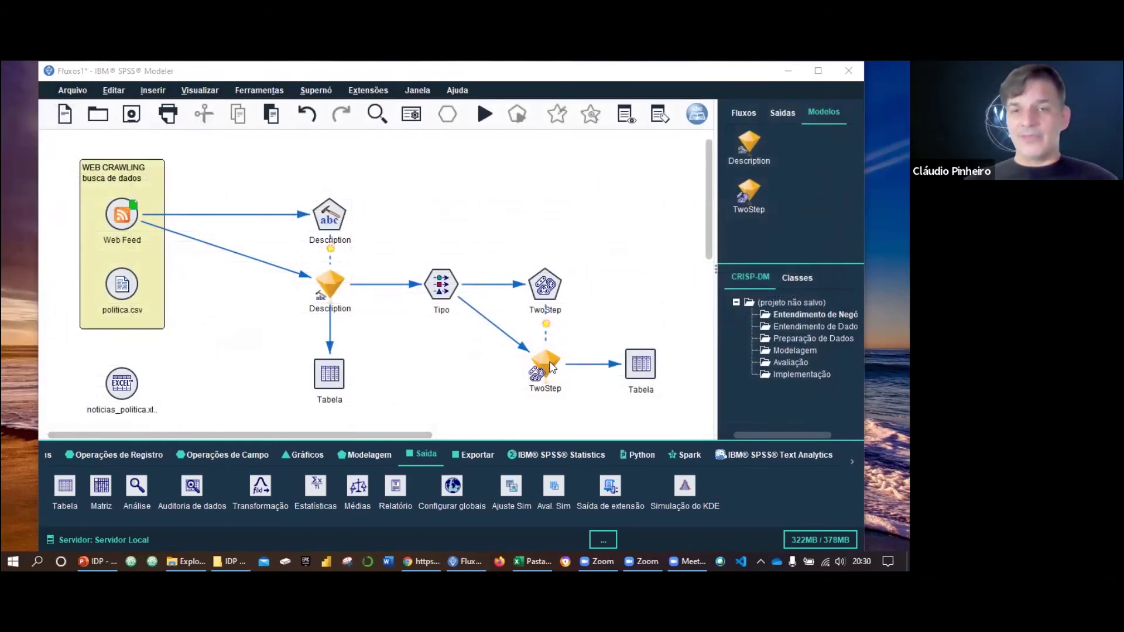
Open the data view of the Tabela node attached to the generated TwoStep model
left_click(655, 366)
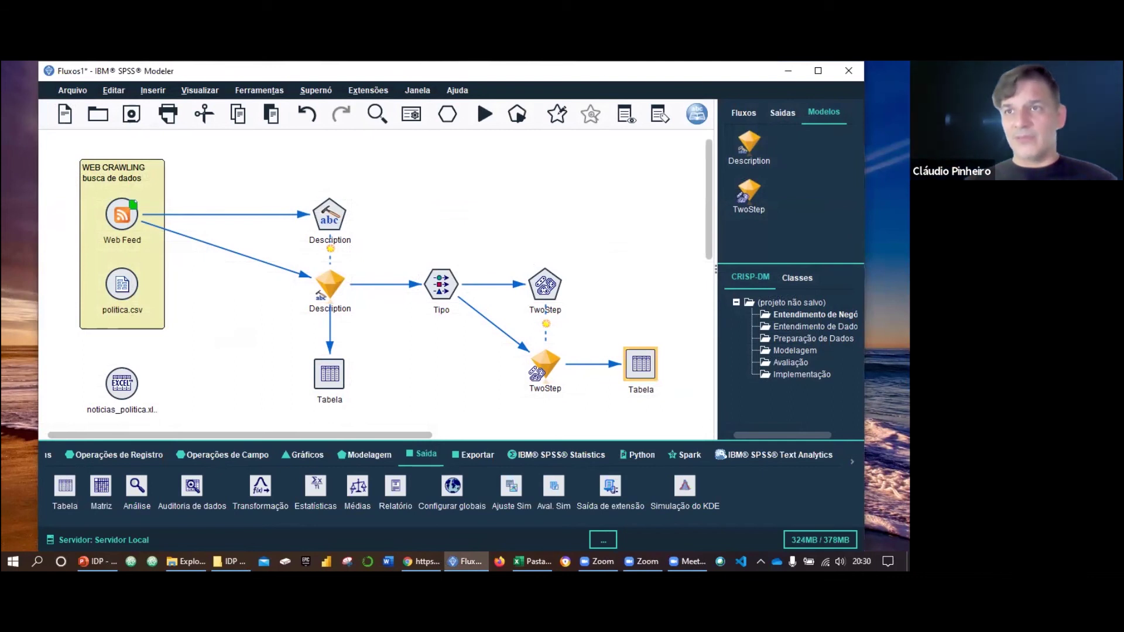
key("ctrl+e")
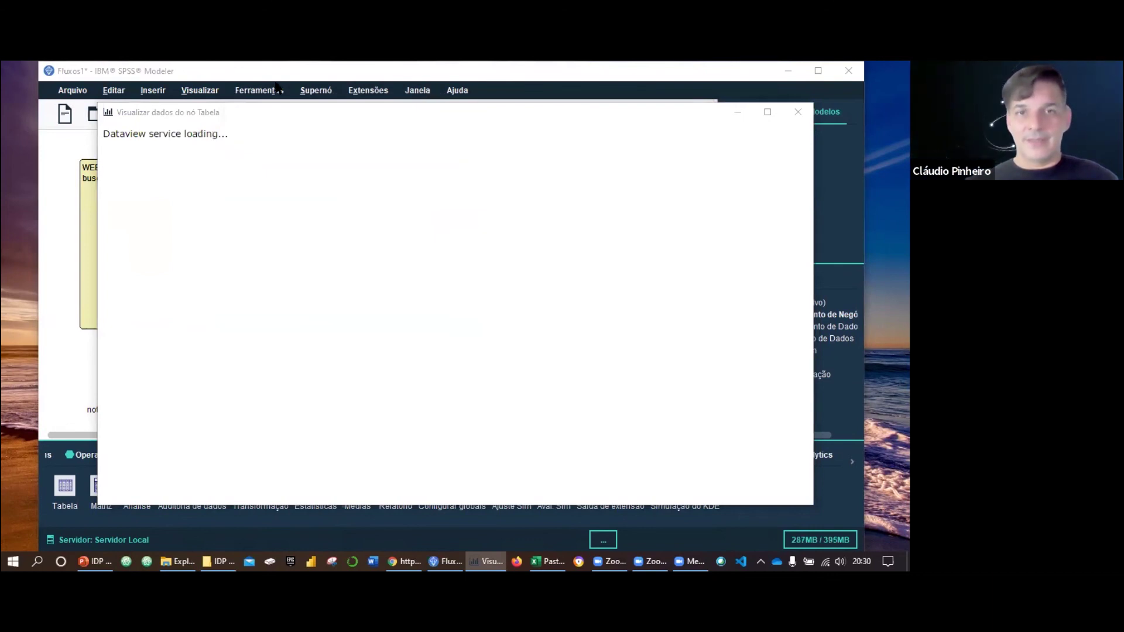
left_click(291, 113)
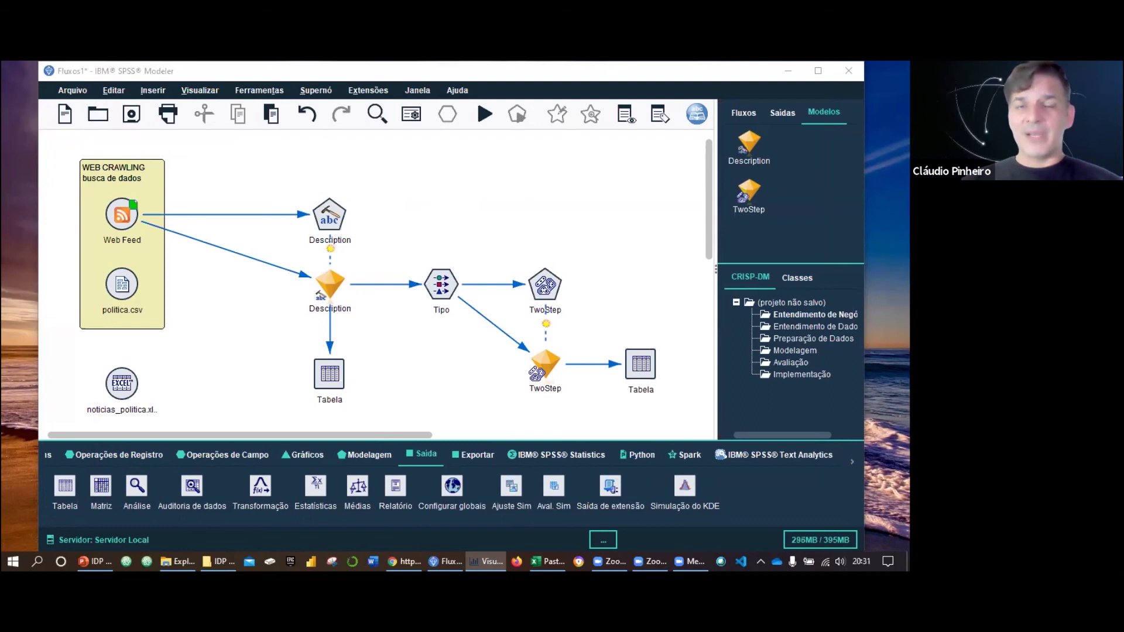
Move the Tabela node fed by the generated TwoStep model up level with the TwoStep modeling node
left_click_drag(641, 364, 648, 373)
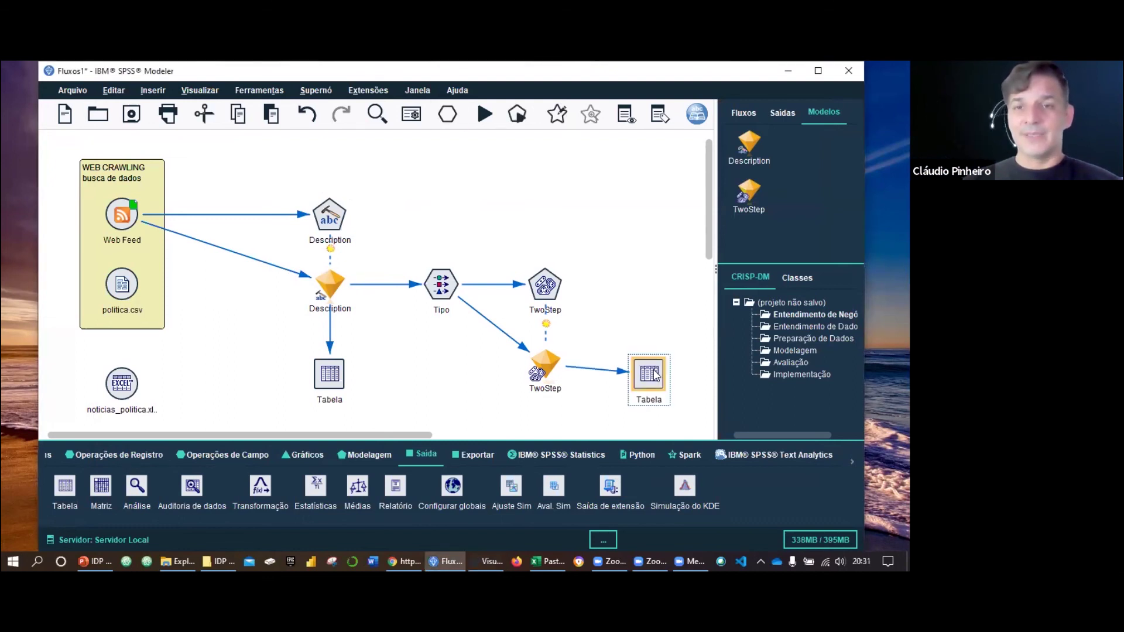
left_click_drag(650, 375, 642, 291)
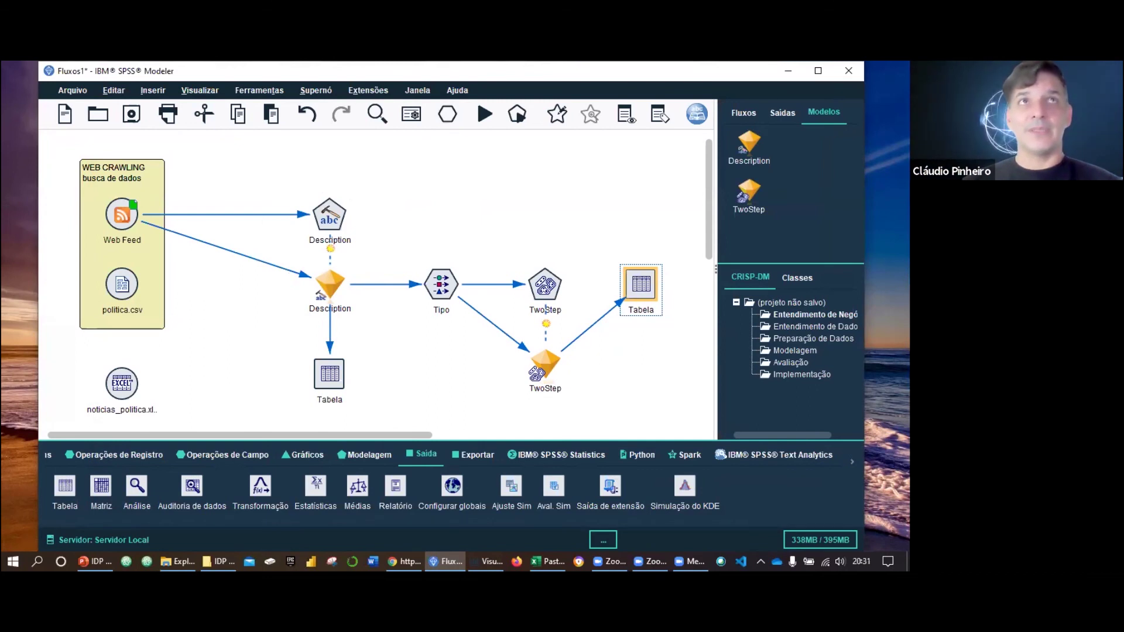
Attach a Tipo node to the generated TwoStep model, space it out below the Tabela node, and open its settings
left_click(550, 367)
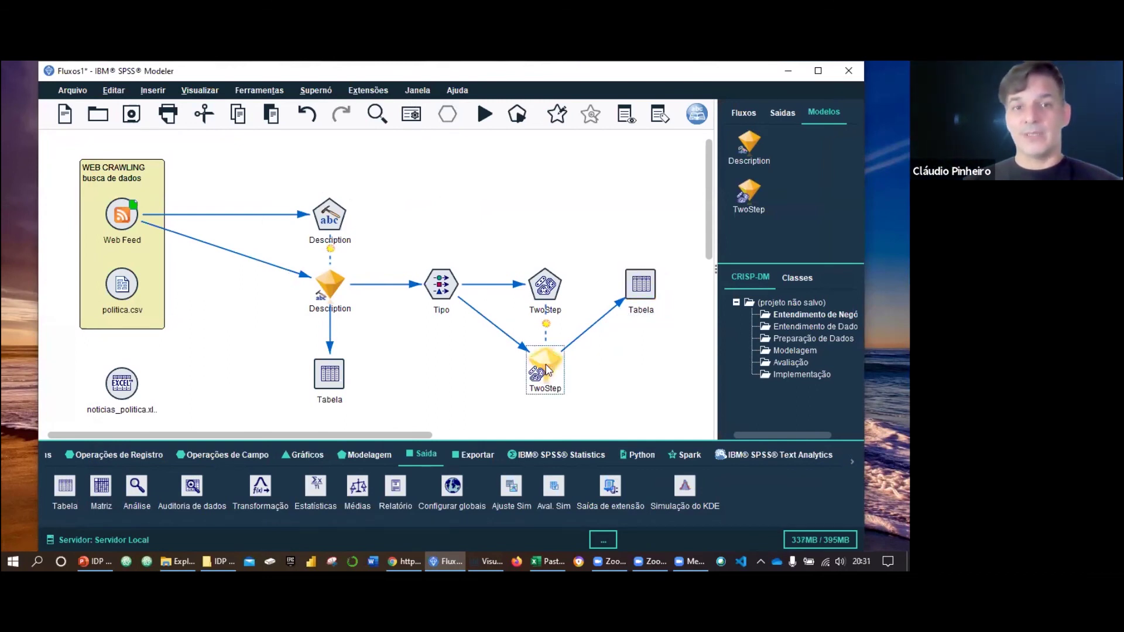
left_click(226, 455)
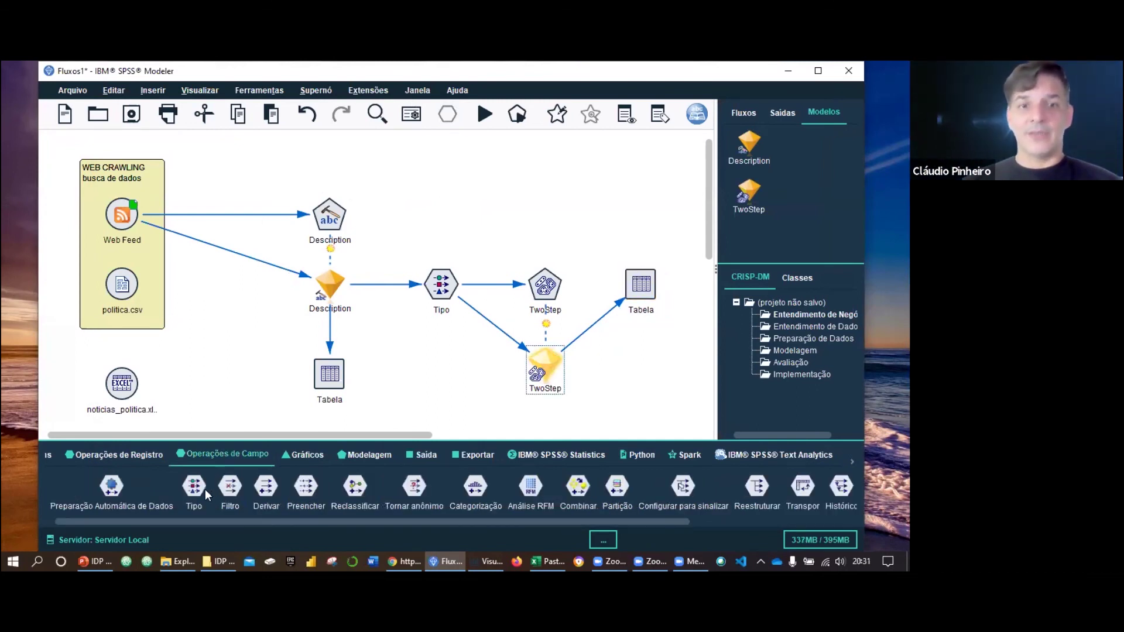
double_click(189, 487)
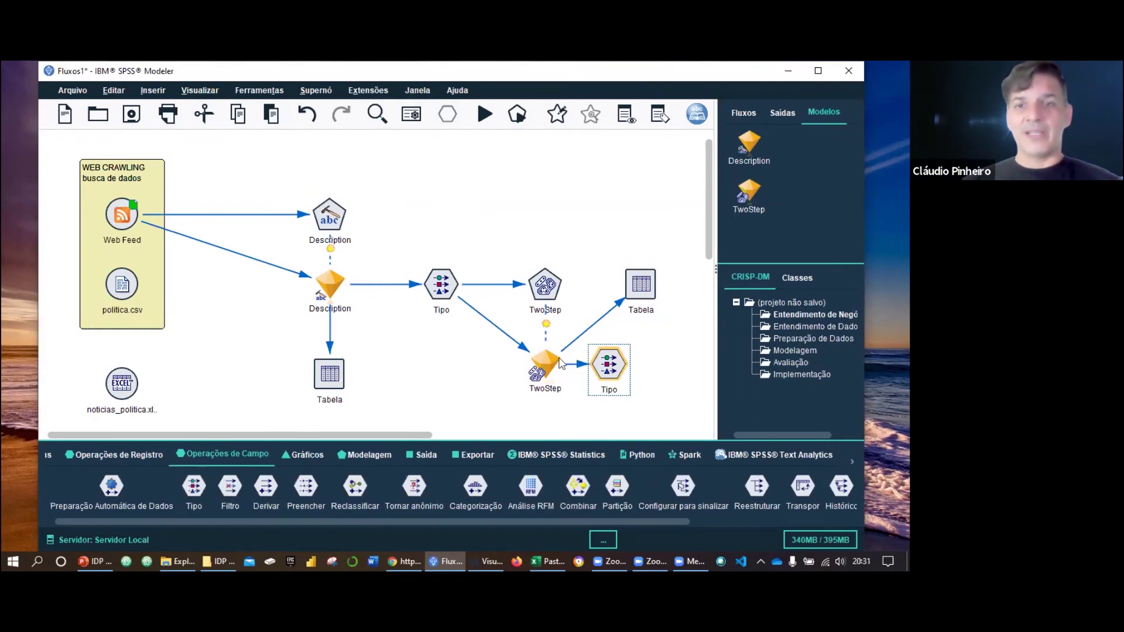
left_click_drag(609, 366, 641, 366)
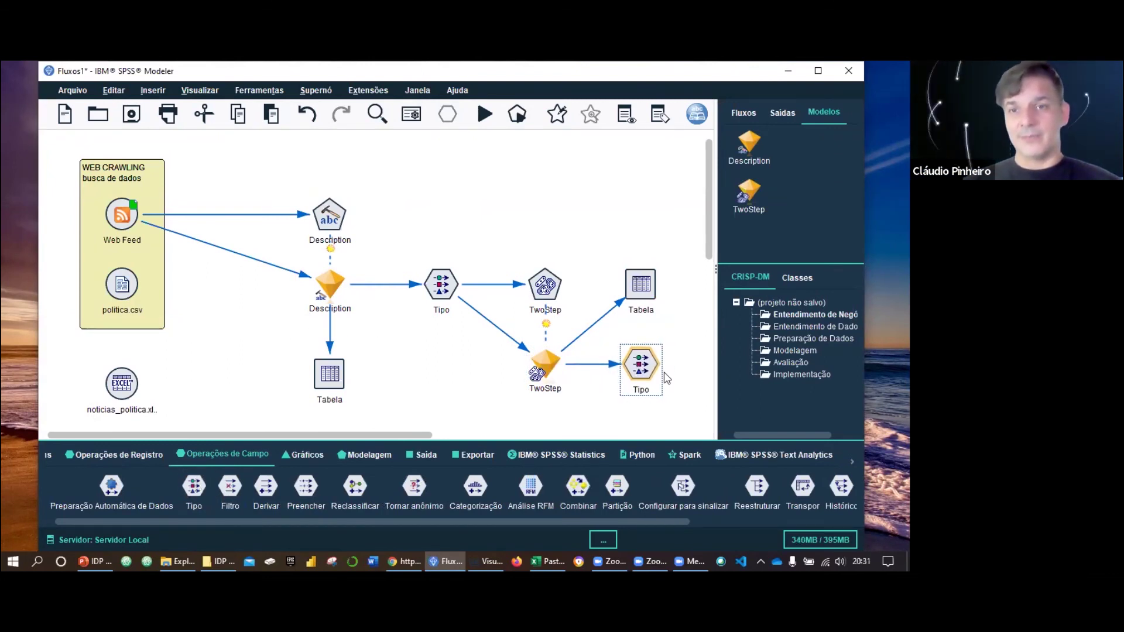
double_click(644, 366)
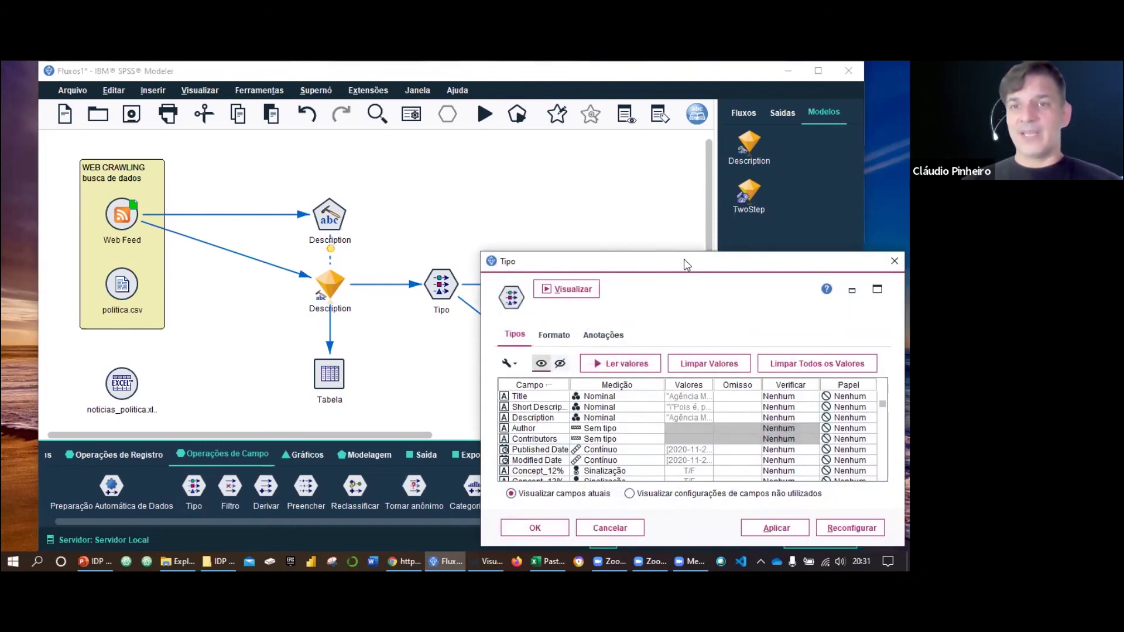
Set the role of the $T-TwoStep field to Resposta in the Tipo node and apply the settings
left_click_drag(677, 263, 647, 115)
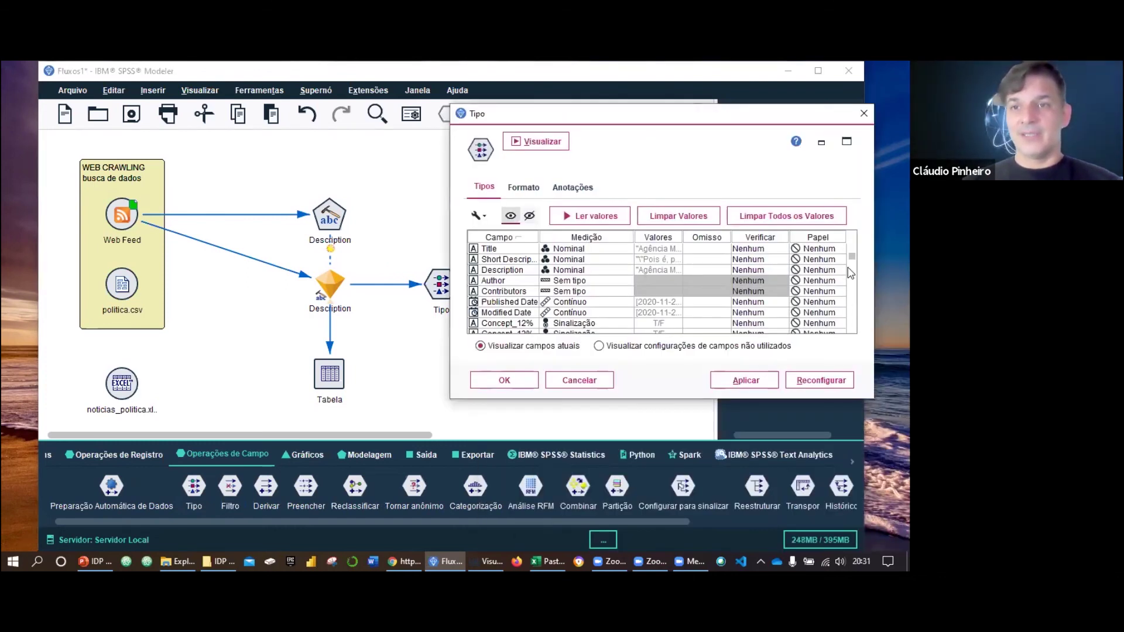
scroll(854, 264, "down", 5)
scroll(851, 266, "down", 10)
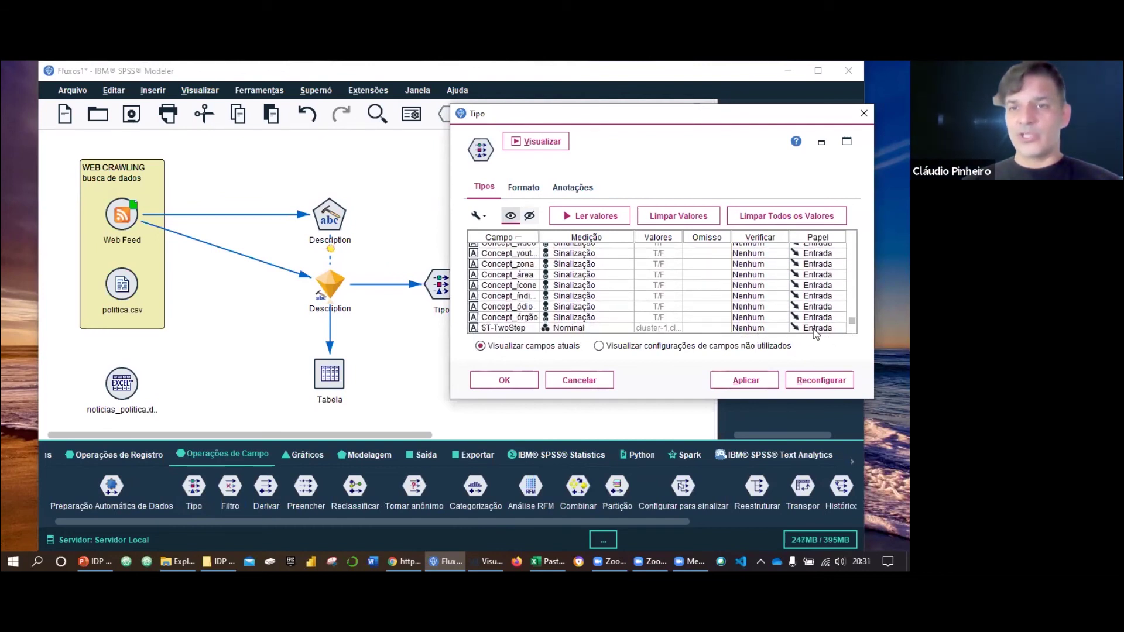
left_click(823, 330)
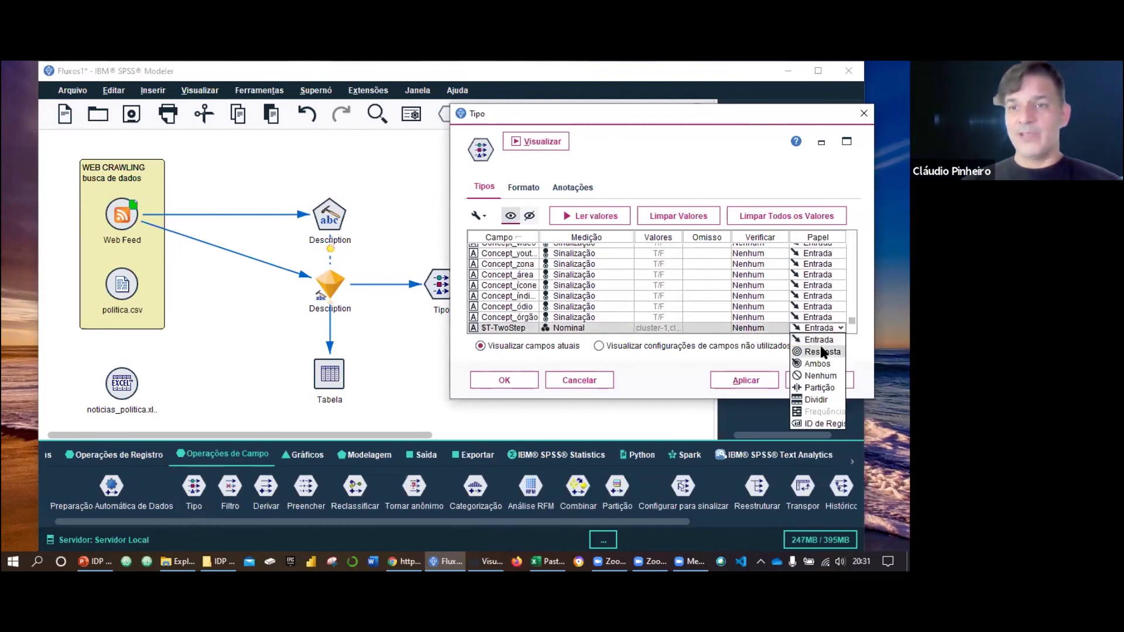
left_click(822, 351)
left_click(504, 381)
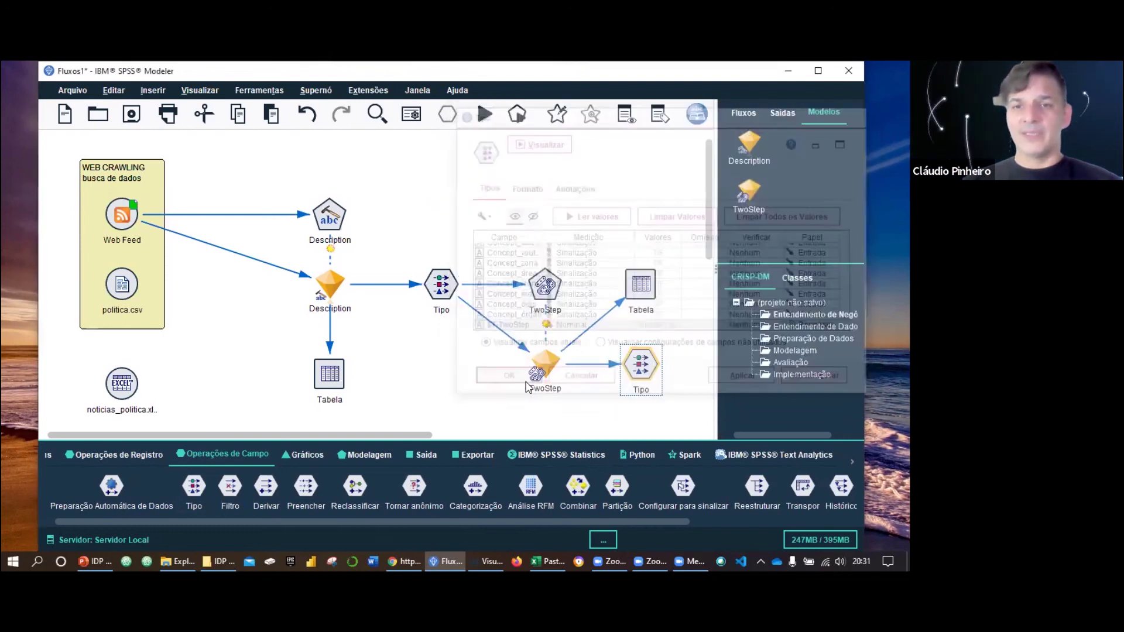
Add a Rede neural modeling node to the canvas beside the Tipo node fed by the generated TwoStep model
left_click_drag(426, 434, 601, 436)
left_click_drag(708, 241, 708, 286)
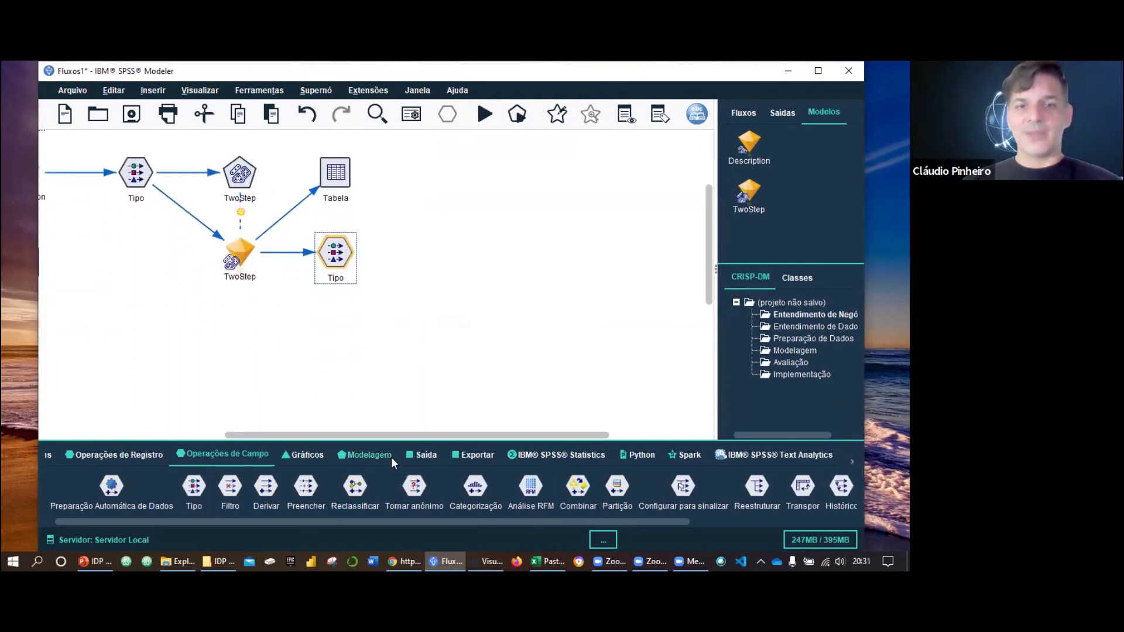
left_click(373, 454)
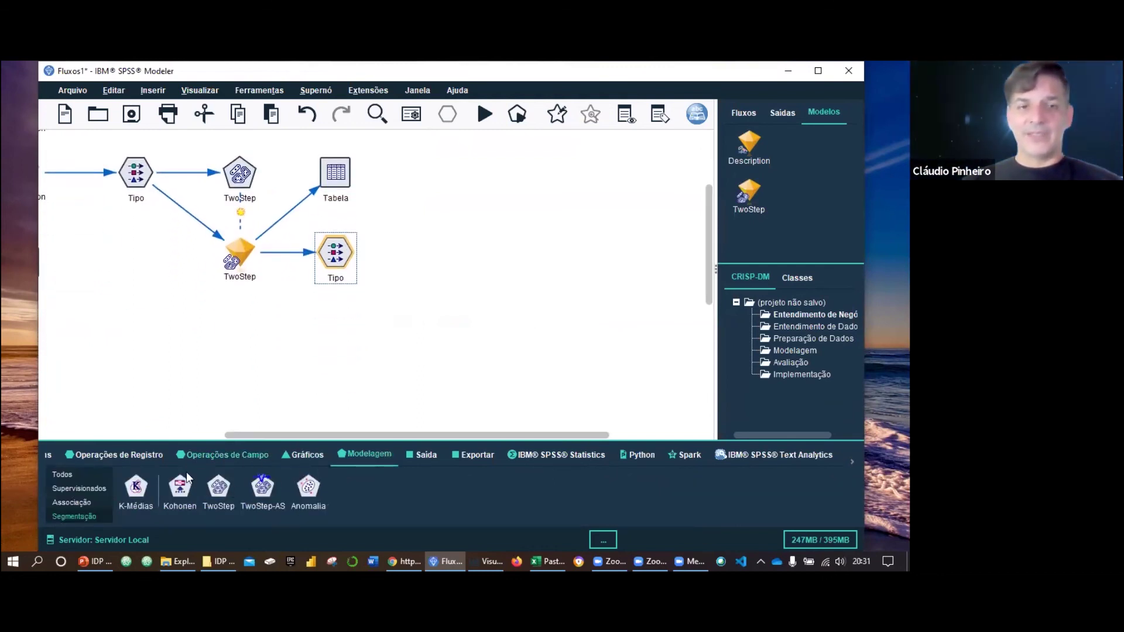
left_click(96, 488)
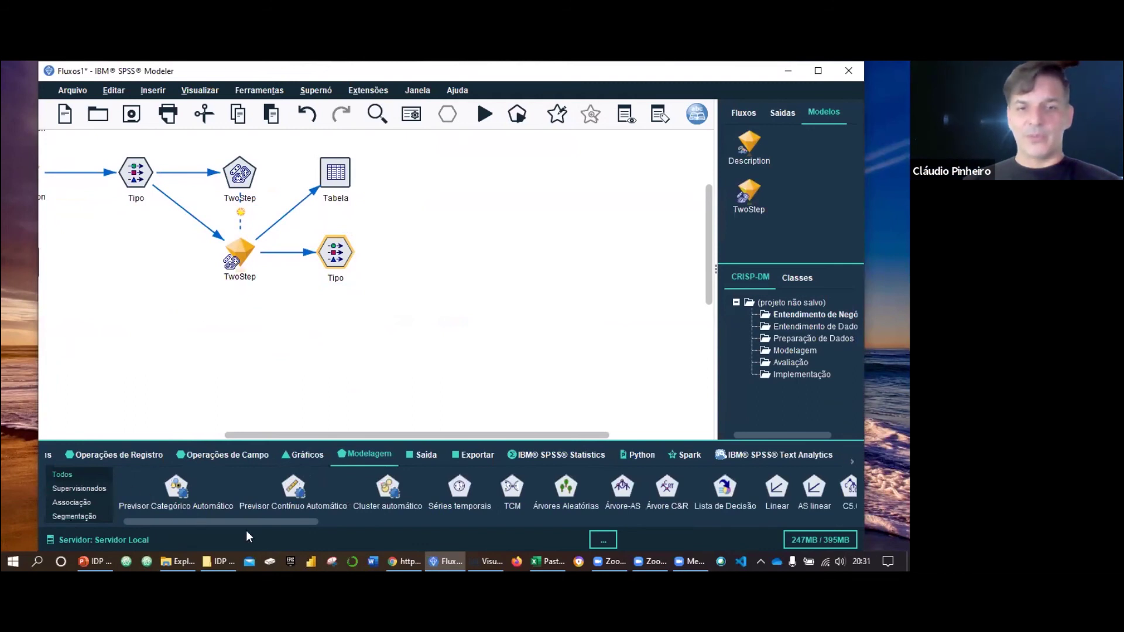
left_click_drag(247, 518, 400, 522)
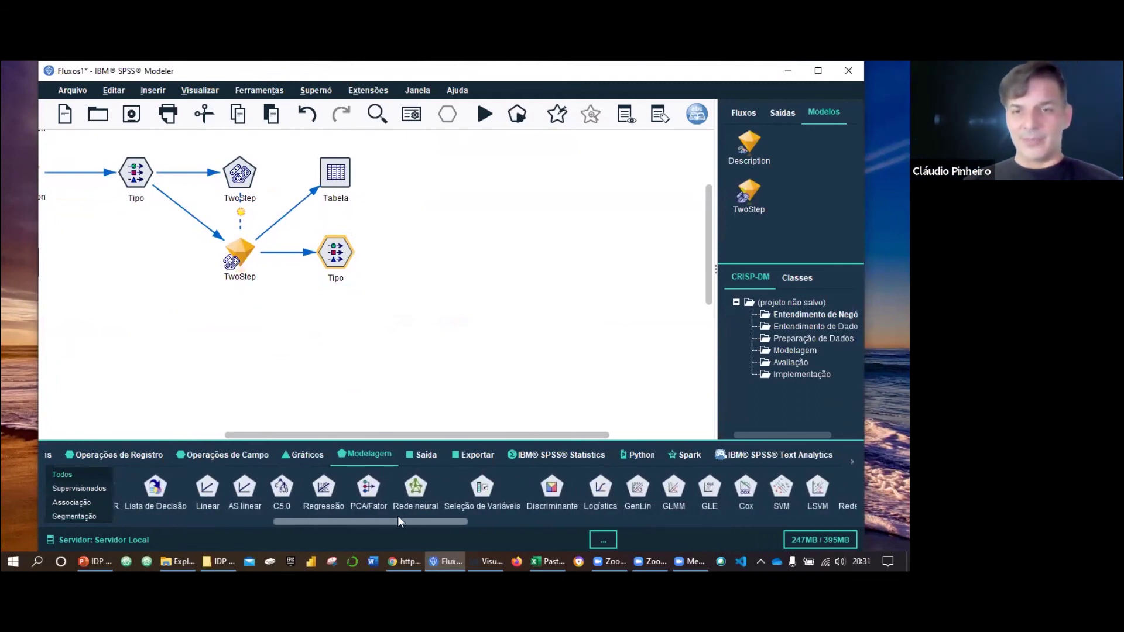
left_click_drag(419, 482, 461, 253)
Connect the Tipo node after the generated TwoStep model to the Rede neural node and align the two in a row
left_click(340, 260)
key("F2")
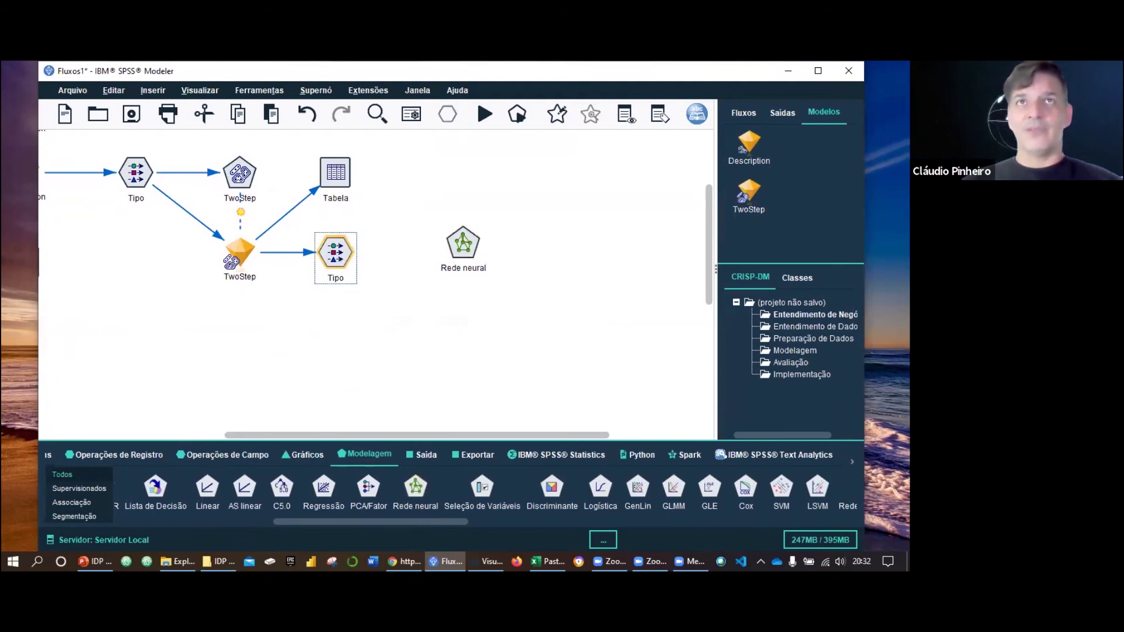
left_click(463, 246)
left_click_drag(464, 249, 440, 259)
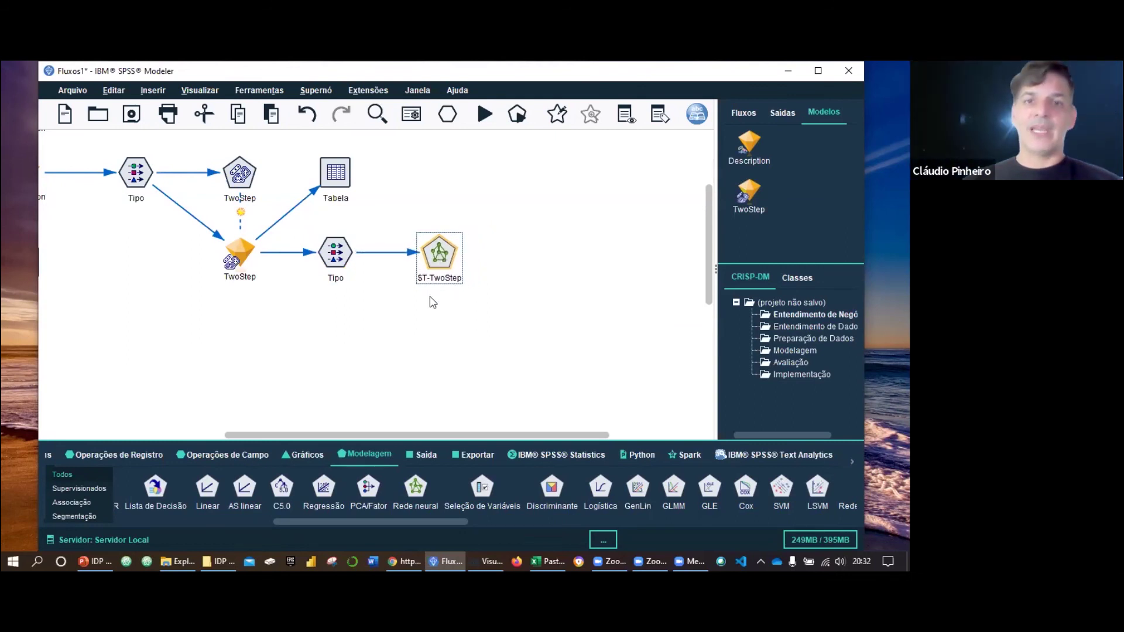
Open the available commands for the neural network node
right_click(439, 256)
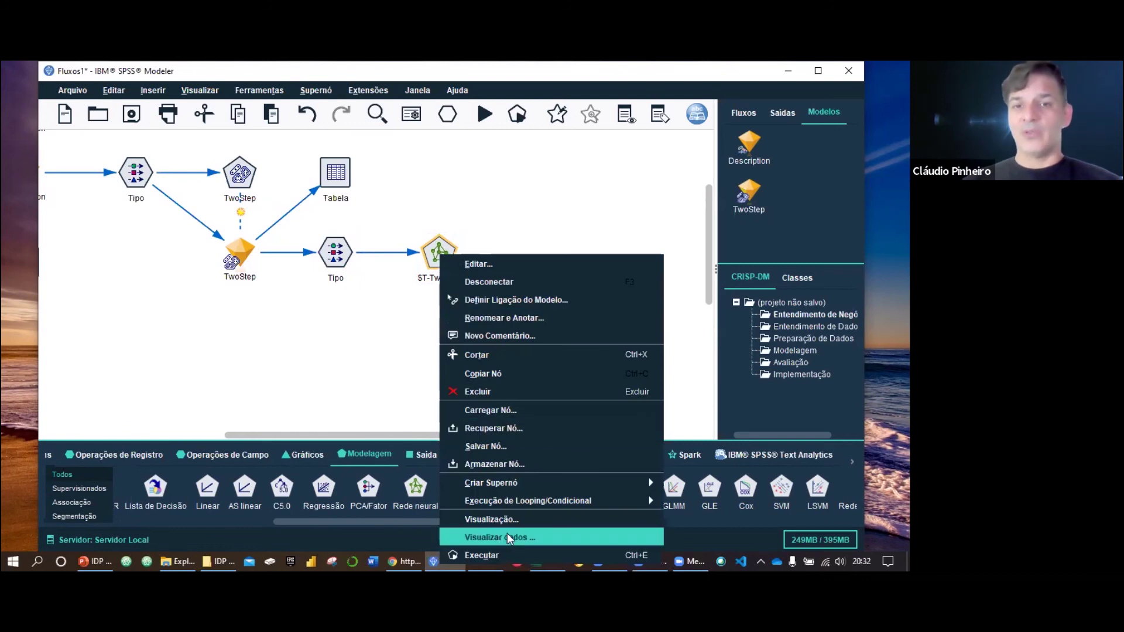